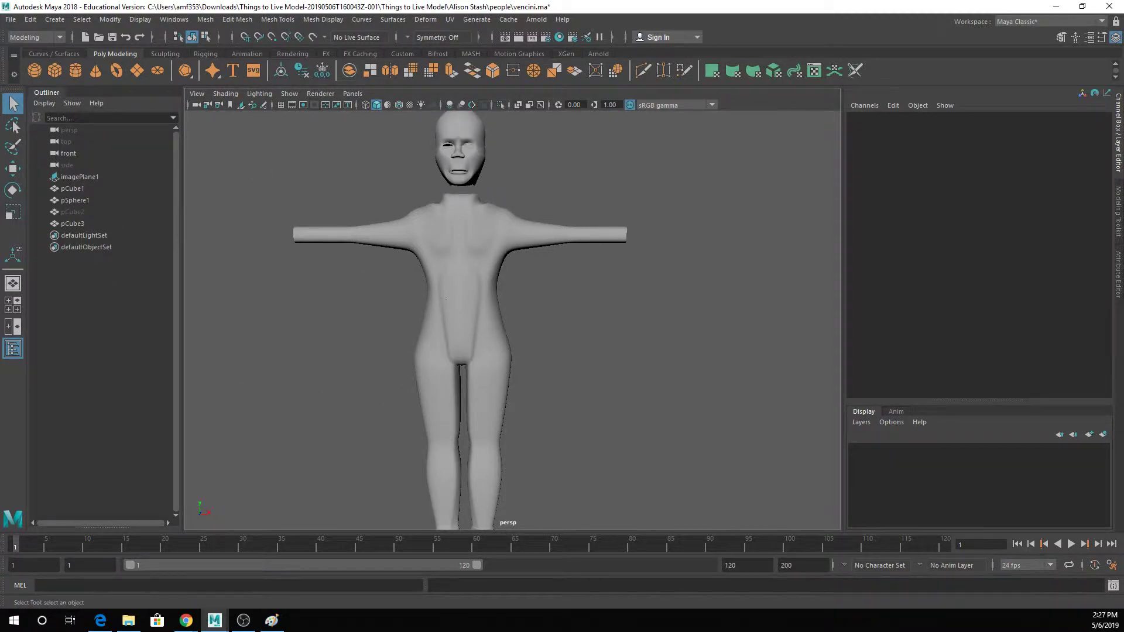
Hide the reference image plane and maximize the front view of the character.
{"action": "key", "text": "alt+Tab"}
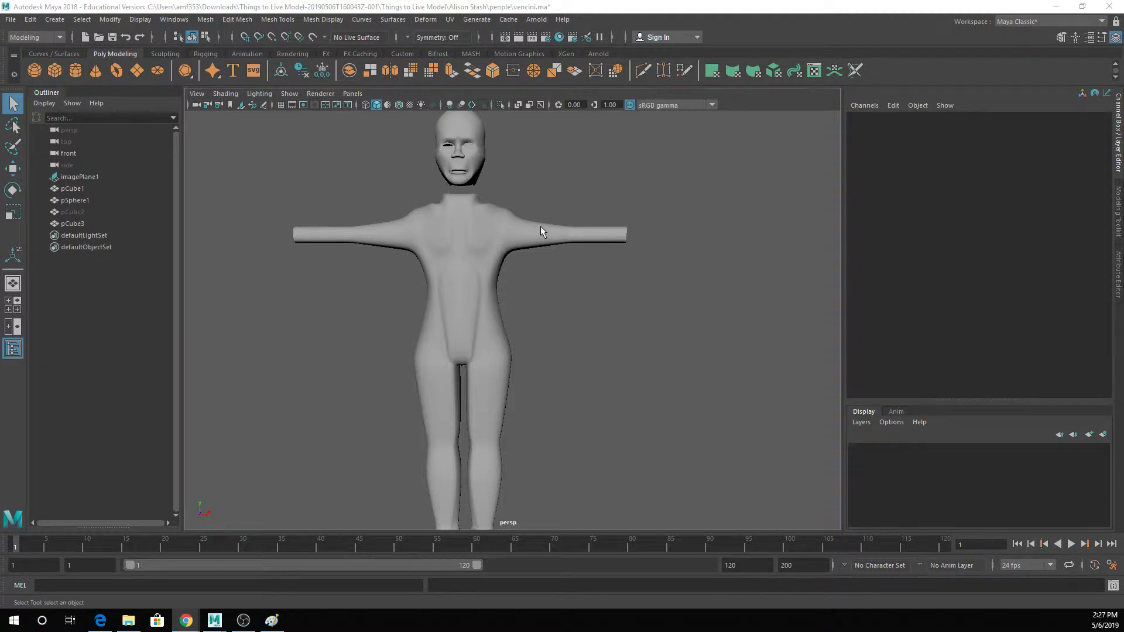
{"action": "scroll", "coordinate": [540, 226], "scroll_direction": "up", "scroll_amount": 2}
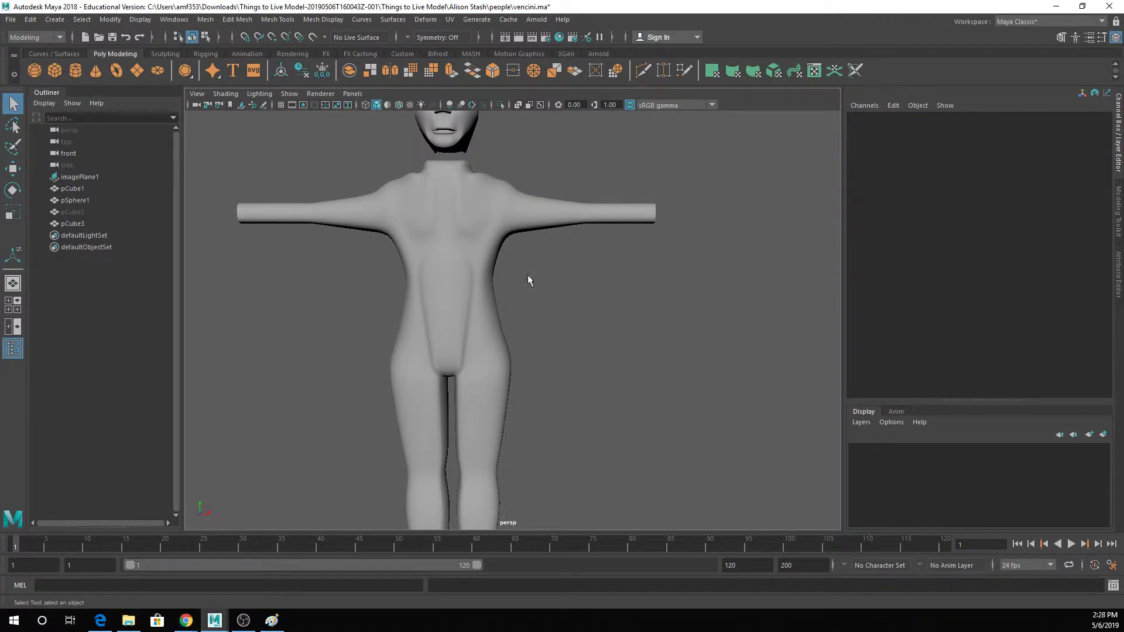
{"action": "left_click", "coordinate": [18, 302]}
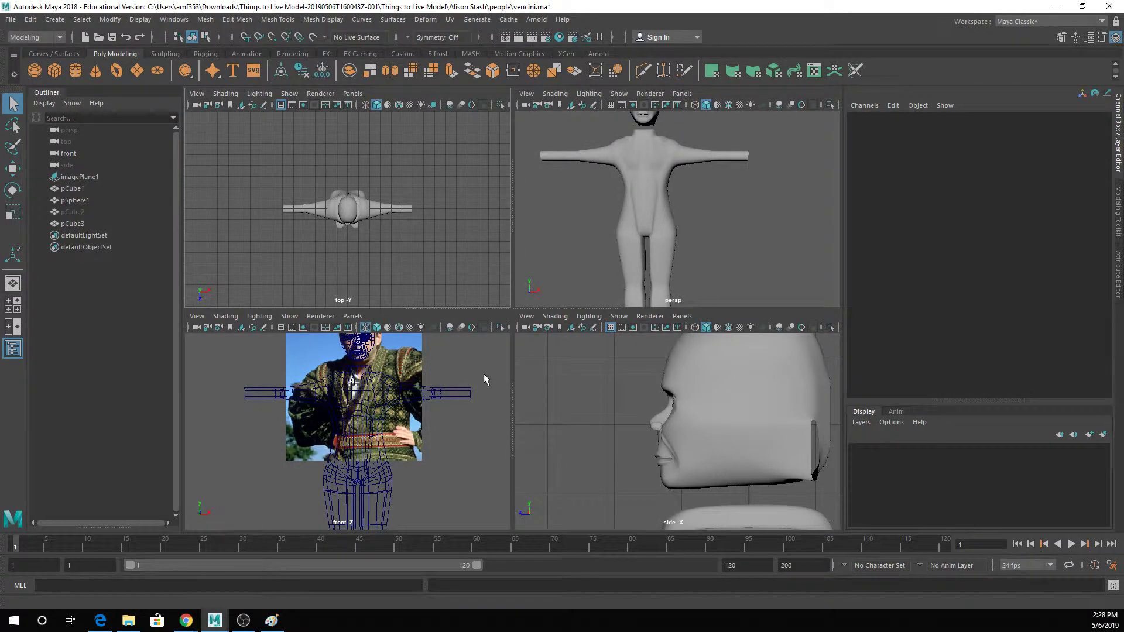
{"action": "left_click", "coordinate": [417, 351]}
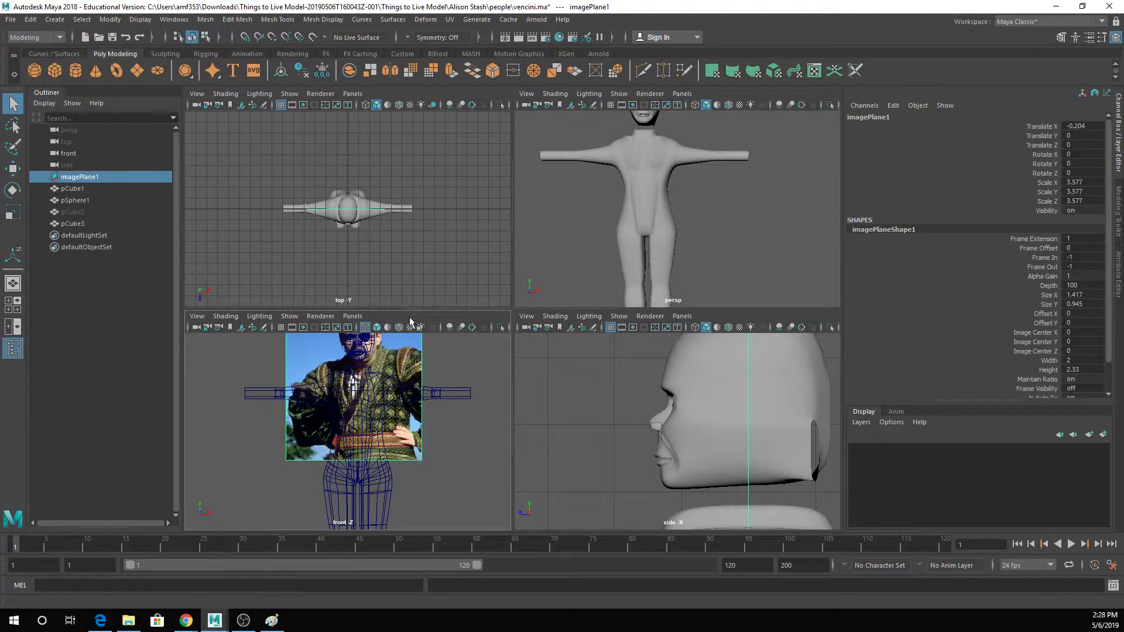
{"action": "key", "text": "ctrl+h"}
{"action": "key", "text": "space"}
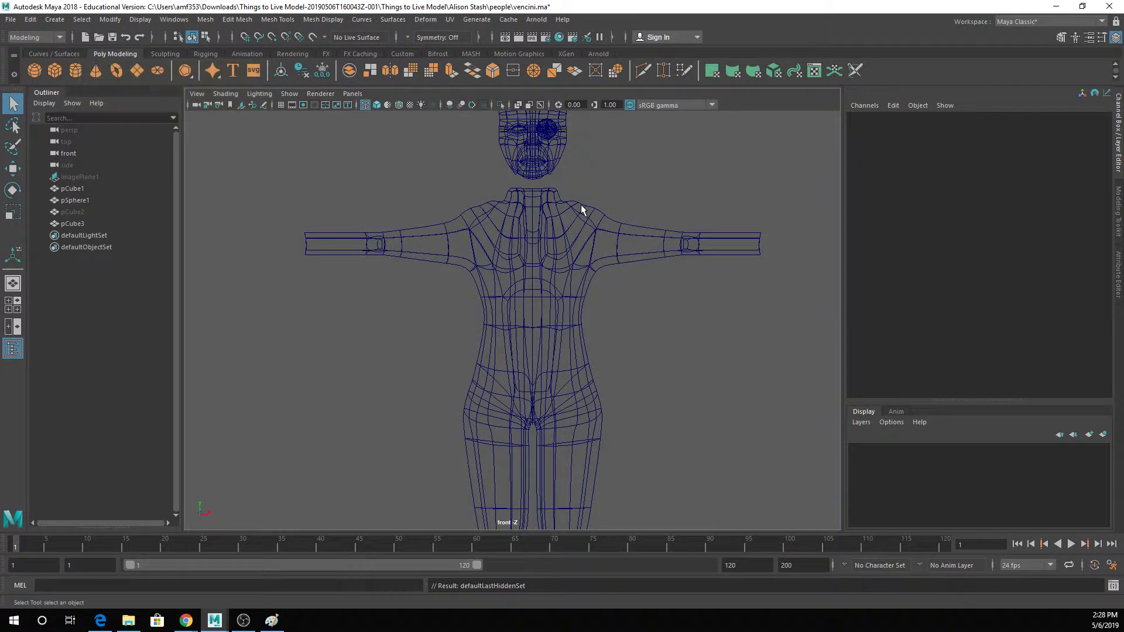
Switch the menu set to Rigging and leave the body and head meshes deselected.
{"action": "left_click_drag", "start_coordinate": [476, 159], "coordinate": [561, 232]}
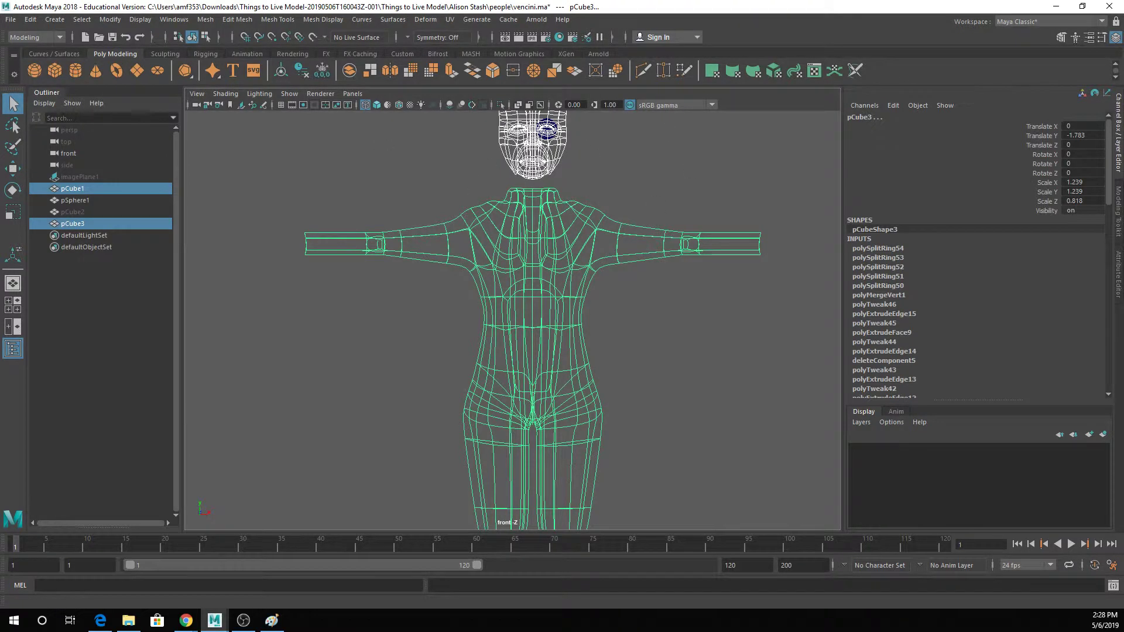
{"action": "left_click", "coordinate": [32, 37]}
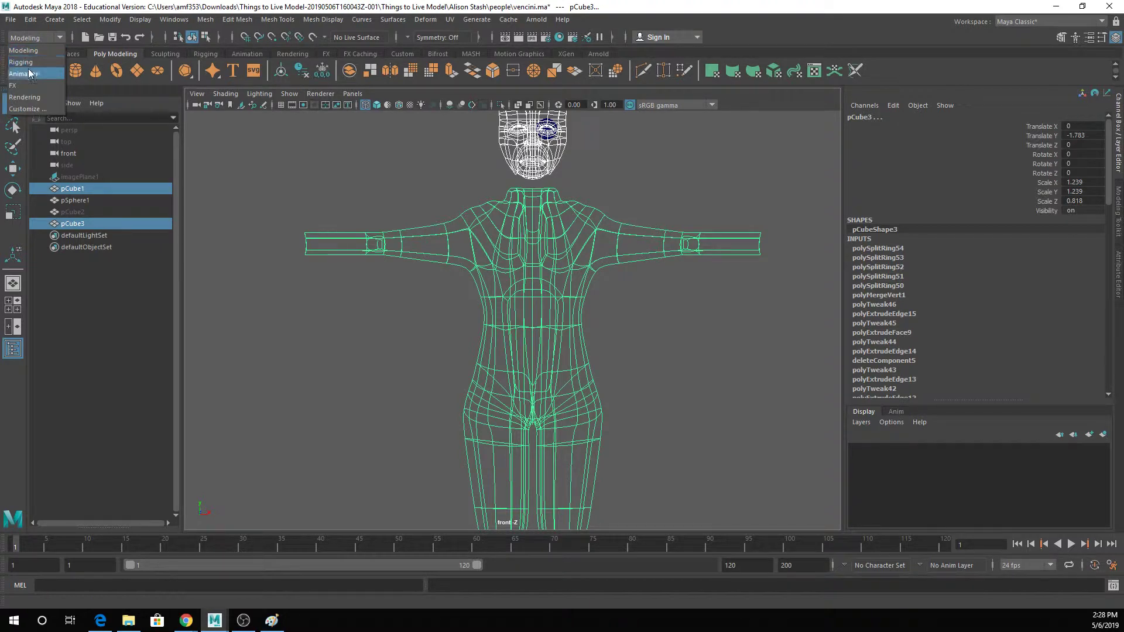
{"action": "left_click", "coordinate": [29, 62]}
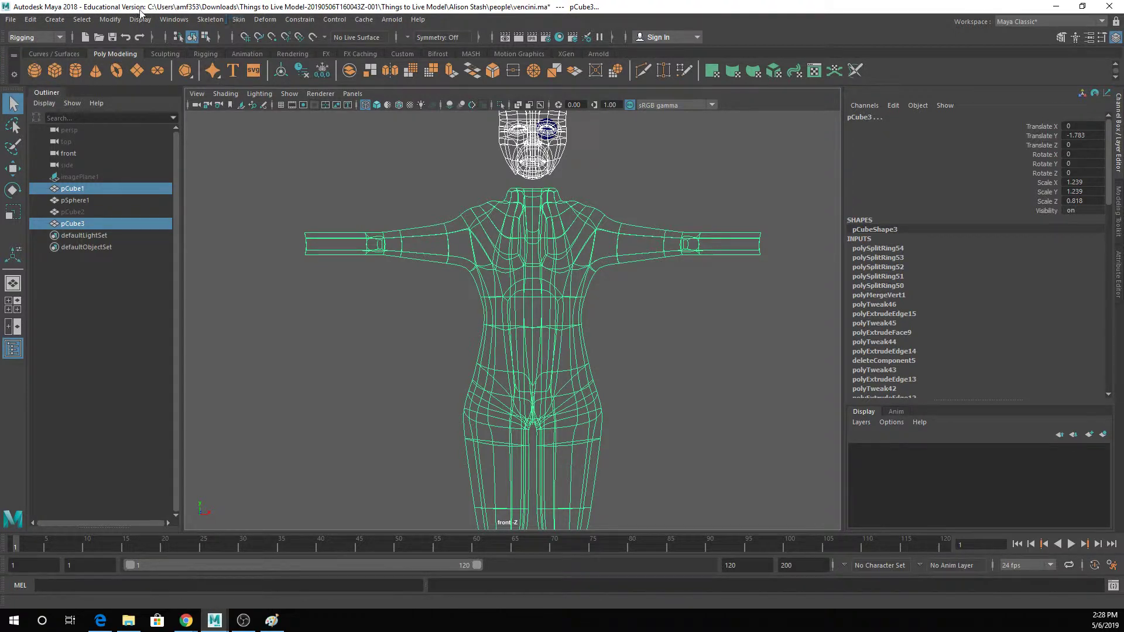
{"action": "left_click", "coordinate": [348, 177]}
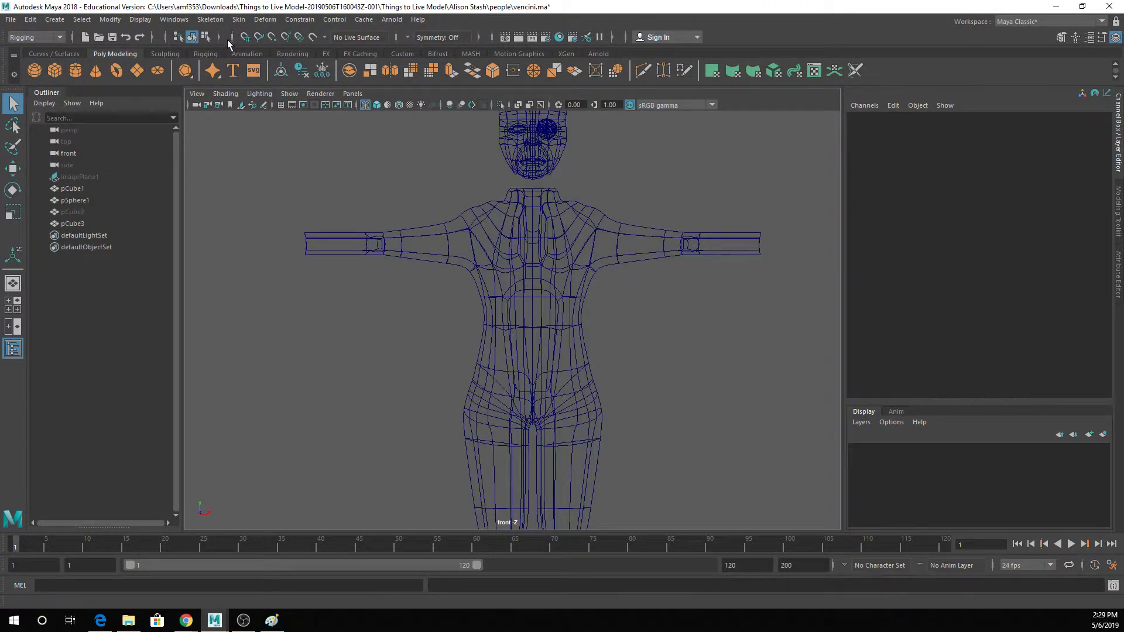
Draw a trial chain of eight joints across the torso in the front view with the default joint settings, and delete it.
{"action": "left_click", "coordinate": [212, 20]}
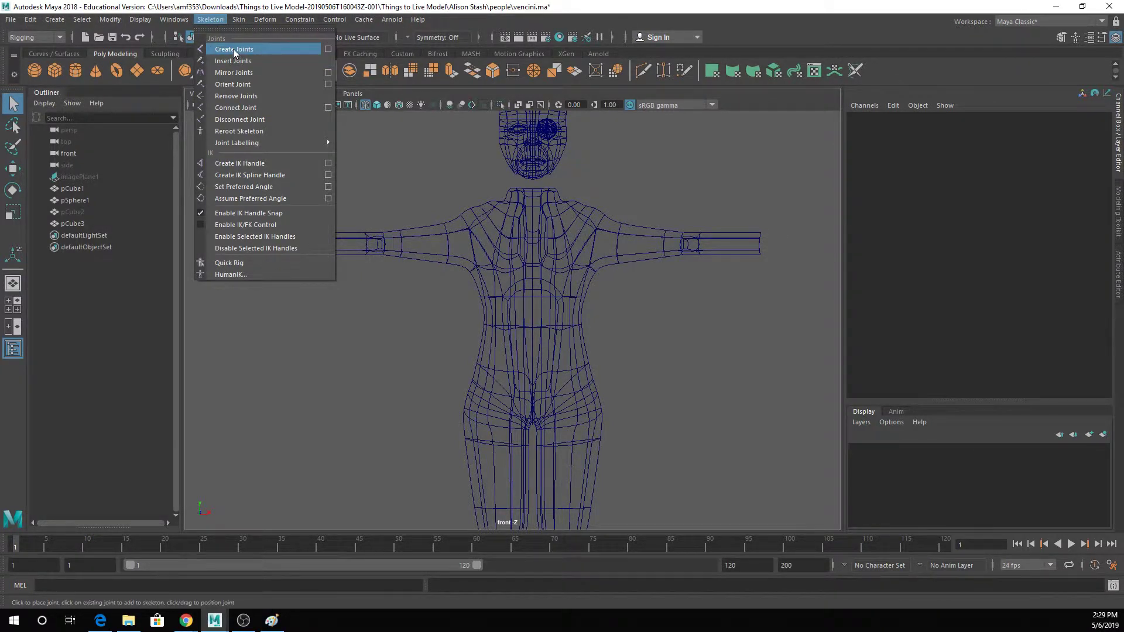
{"action": "left_click", "coordinate": [328, 50]}
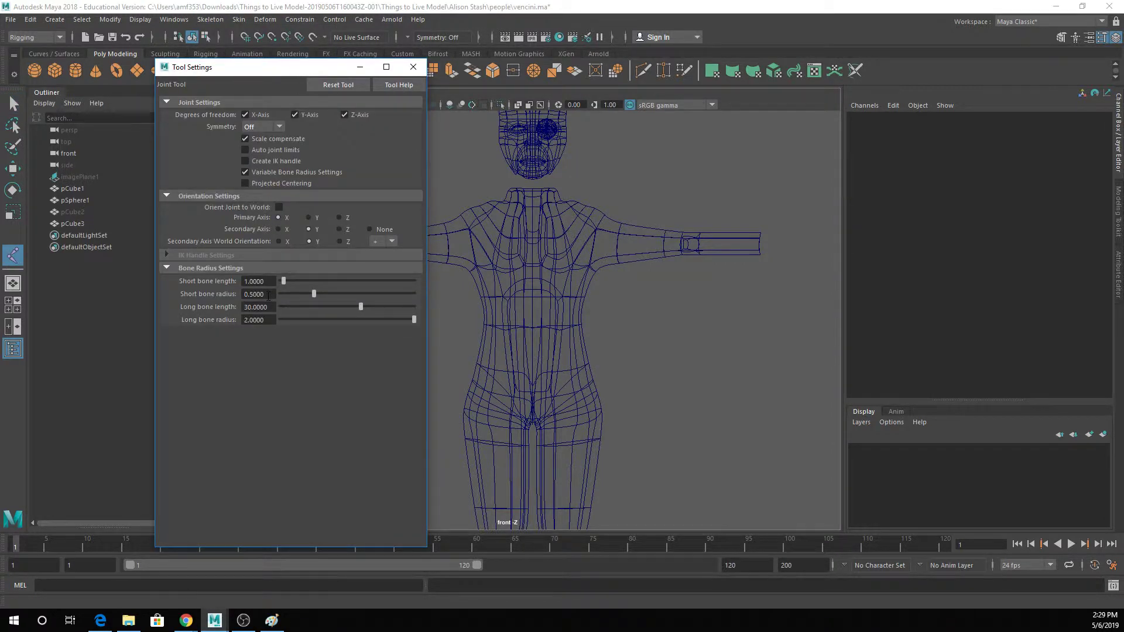
{"action": "left_click", "coordinate": [460, 300]}
{"action": "left_click", "coordinate": [548, 242]}
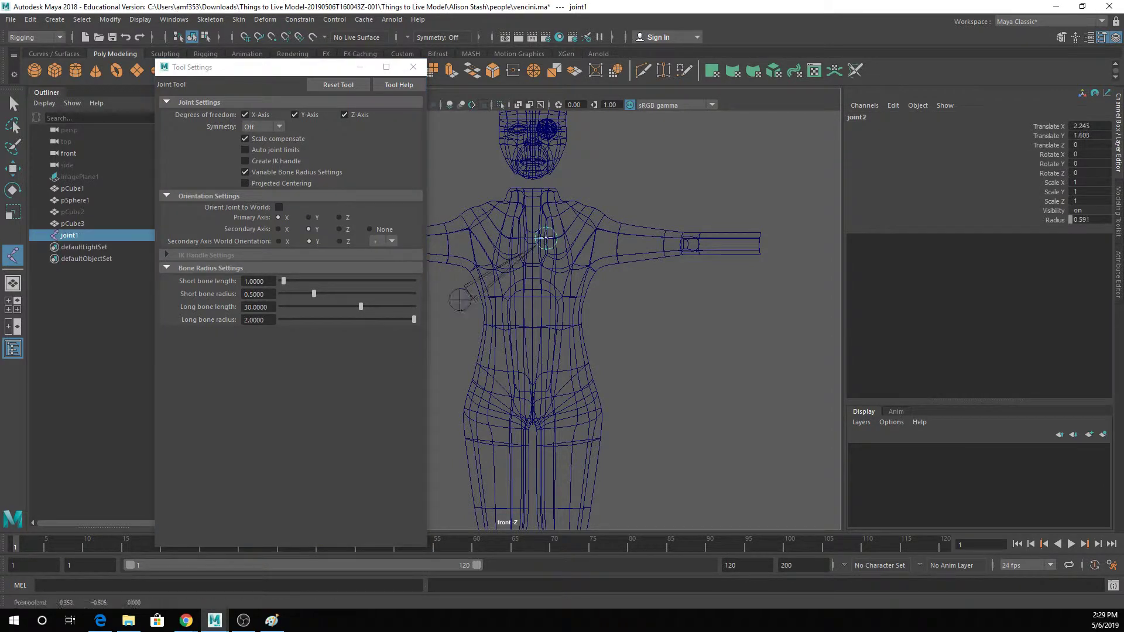
{"action": "left_click", "coordinate": [600, 284]}
{"action": "left_click", "coordinate": [557, 354]}
{"action": "left_click", "coordinate": [634, 358]}
{"action": "left_click", "coordinate": [645, 296]}
{"action": "left_click", "coordinate": [732, 320]}
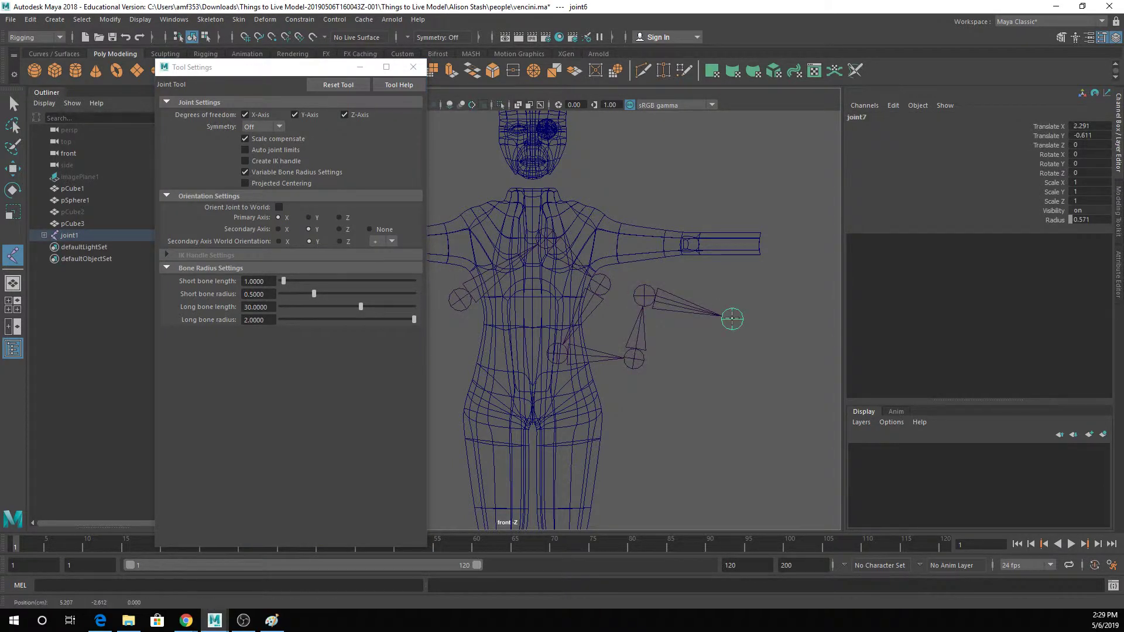
{"action": "left_click", "coordinate": [697, 421]}
{"action": "key", "text": "q"}
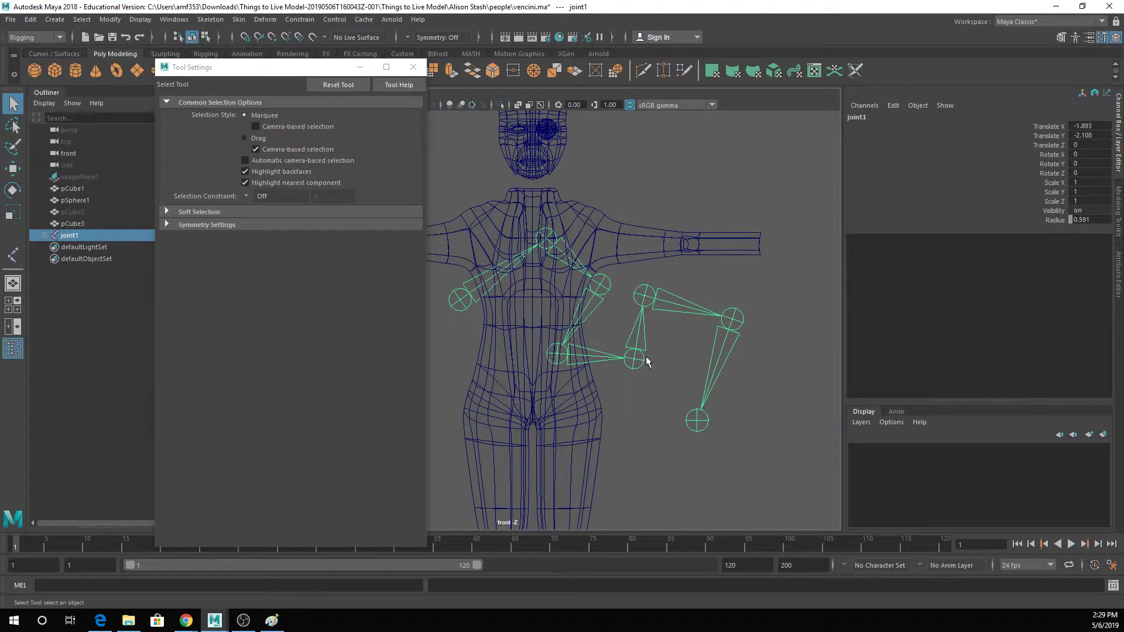
{"action": "key", "text": "Delete"}
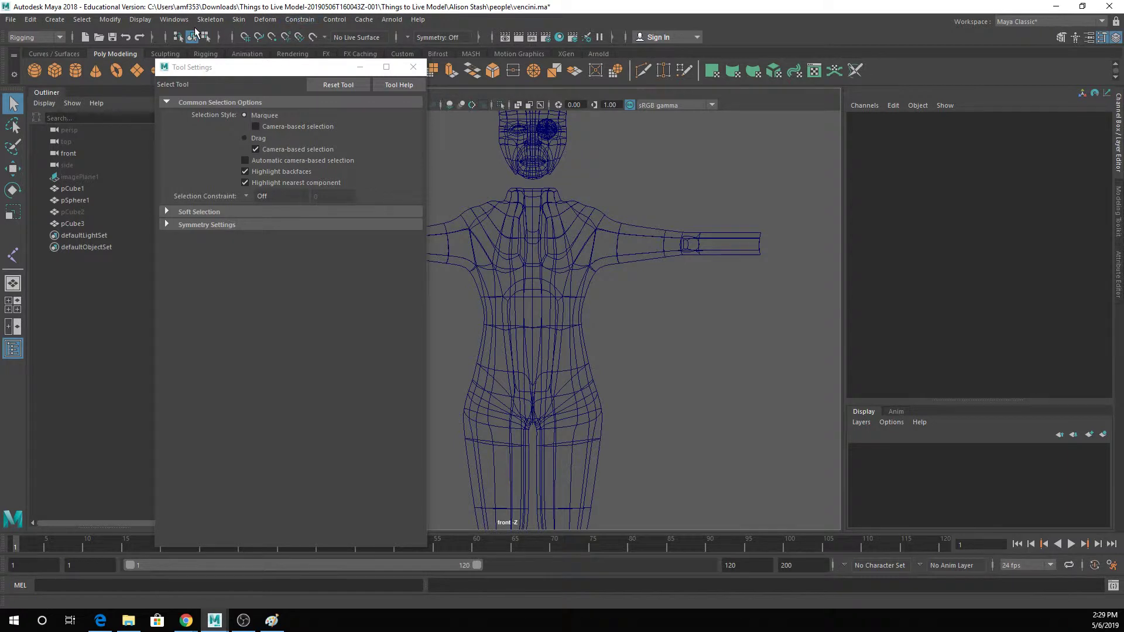
Reopen the Create Joints options and set the short bone radius to 0.2.
{"action": "left_click", "coordinate": [211, 19]}
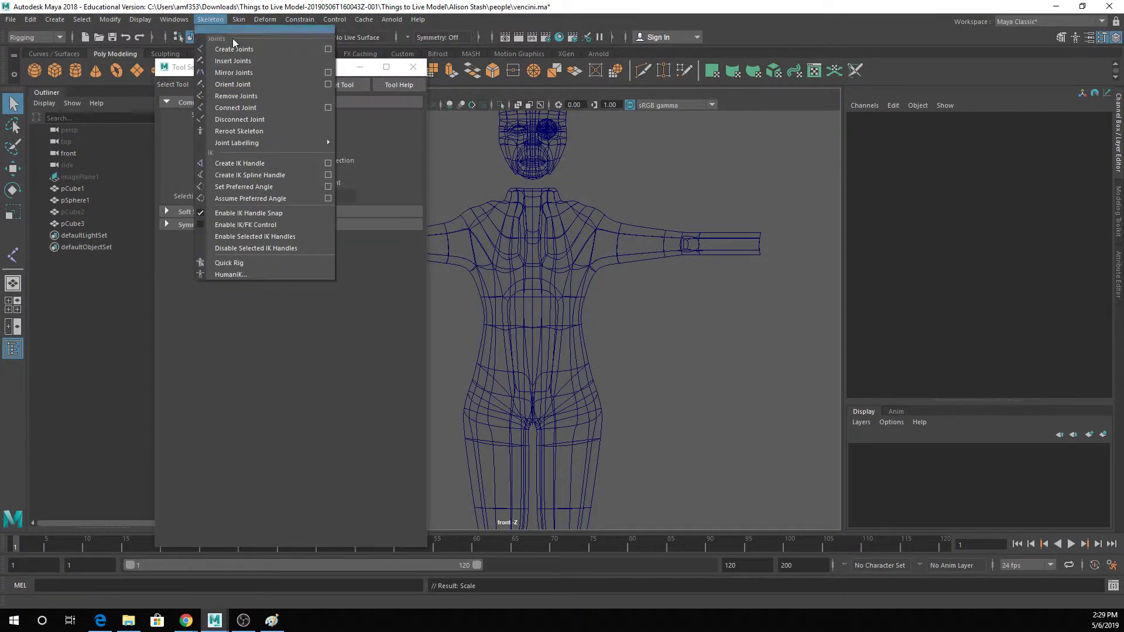
{"action": "left_click", "coordinate": [326, 50]}
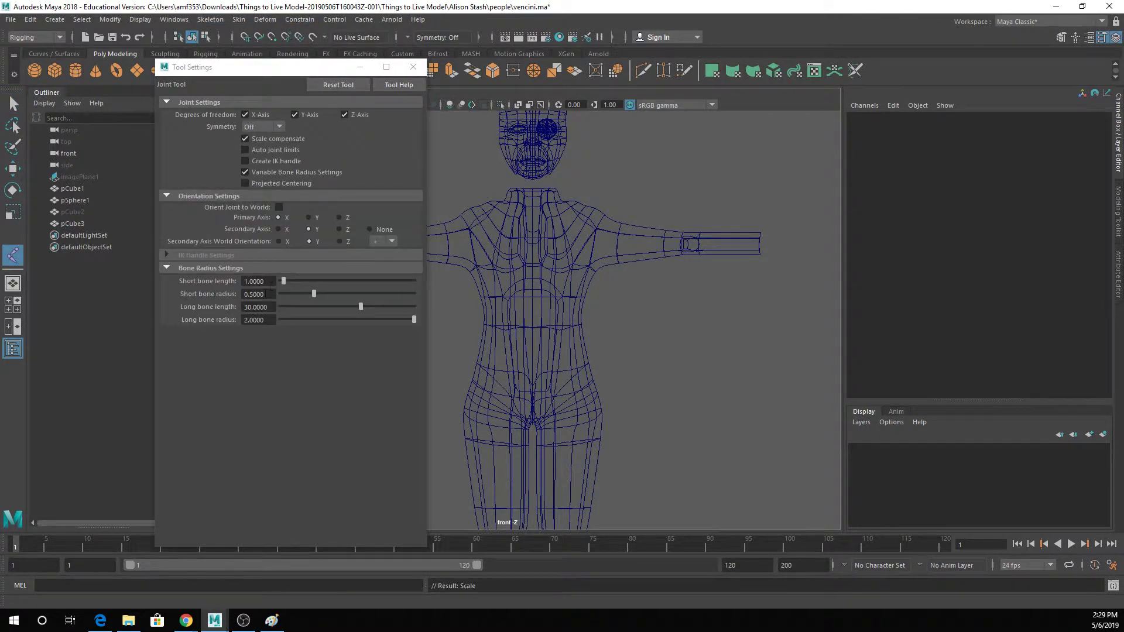
{"action": "left_click", "coordinate": [251, 294]}
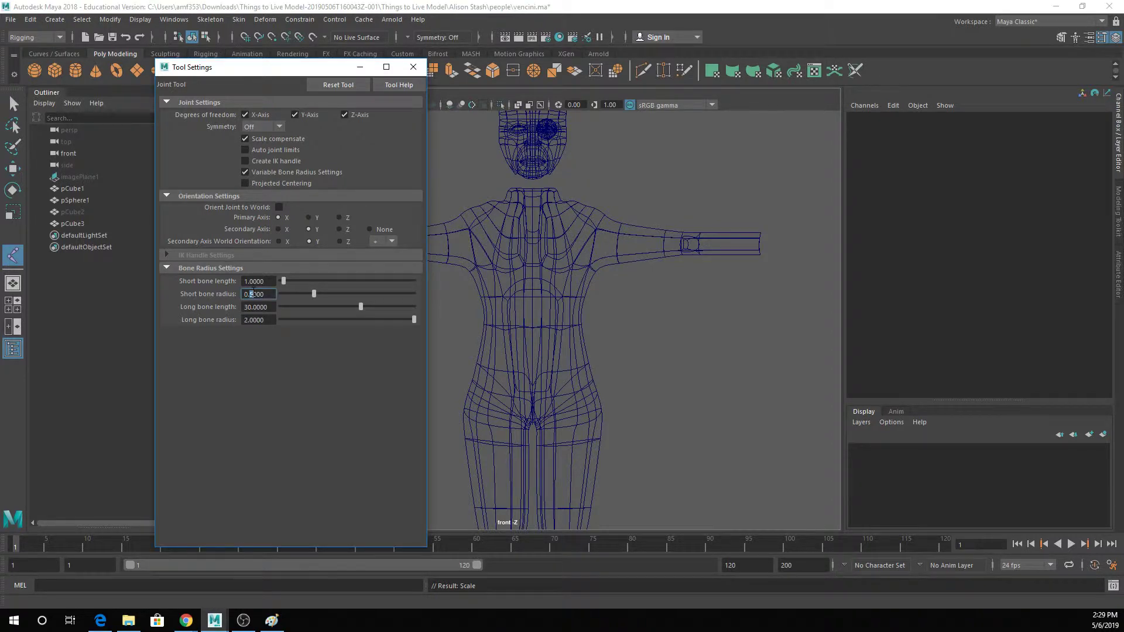
{"action": "type", "text": "2"}
Draw a trial chain of seven smaller joints in the empty space below the outstretched arm, and delete it.
{"action": "left_click", "coordinate": [734, 346]}
{"action": "left_click", "coordinate": [716, 331]}
{"action": "left_click", "coordinate": [691, 311]}
{"action": "left_click", "coordinate": [758, 290]}
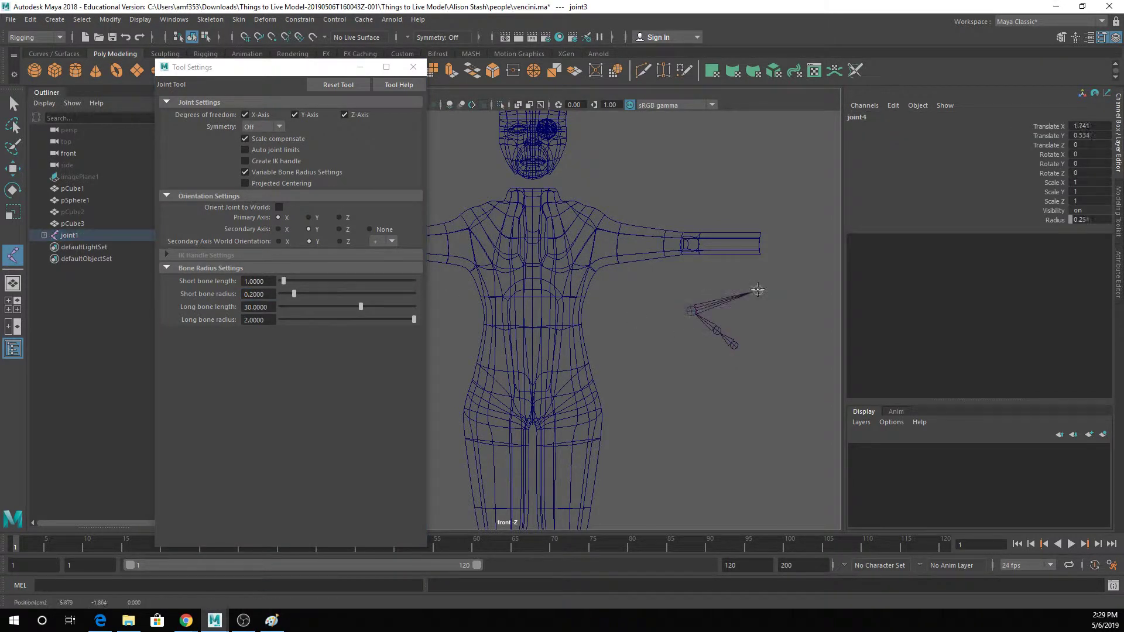
{"action": "left_click", "coordinate": [780, 346]}
{"action": "left_click", "coordinate": [738, 385]}
{"action": "left_click", "coordinate": [654, 329]}
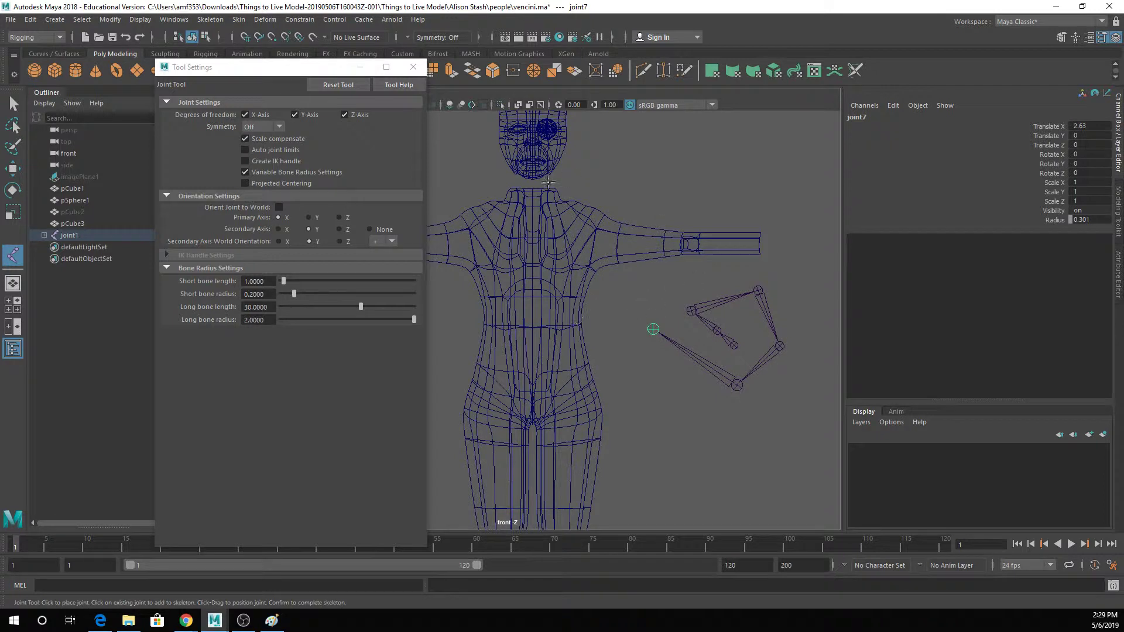
{"action": "left_click", "coordinate": [413, 67]}
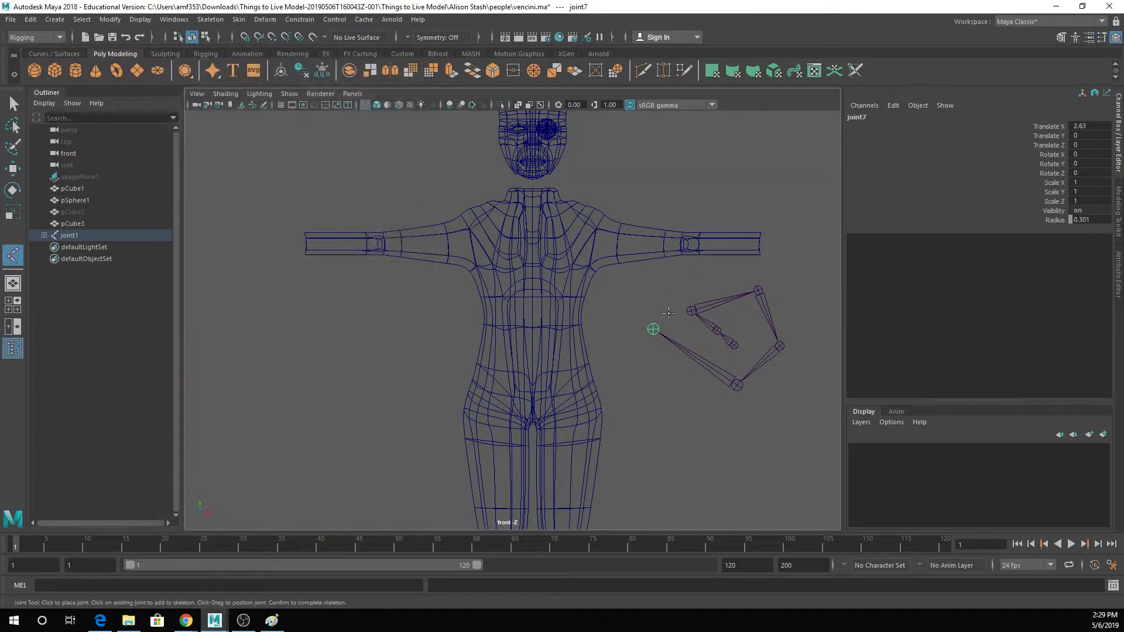
{"action": "key", "text": "q"}
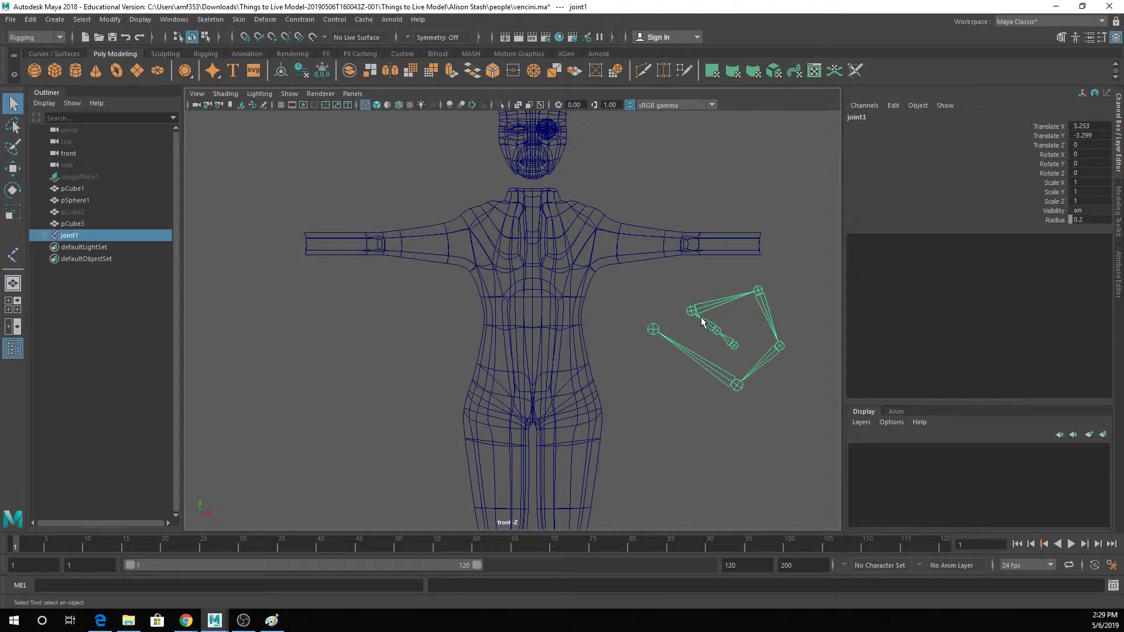
{"action": "key", "text": "Delete"}
Switch to the perspective view, frame the whole character and turn on the grid display.
{"action": "key", "text": "space"}
{"action": "key", "text": "space"}
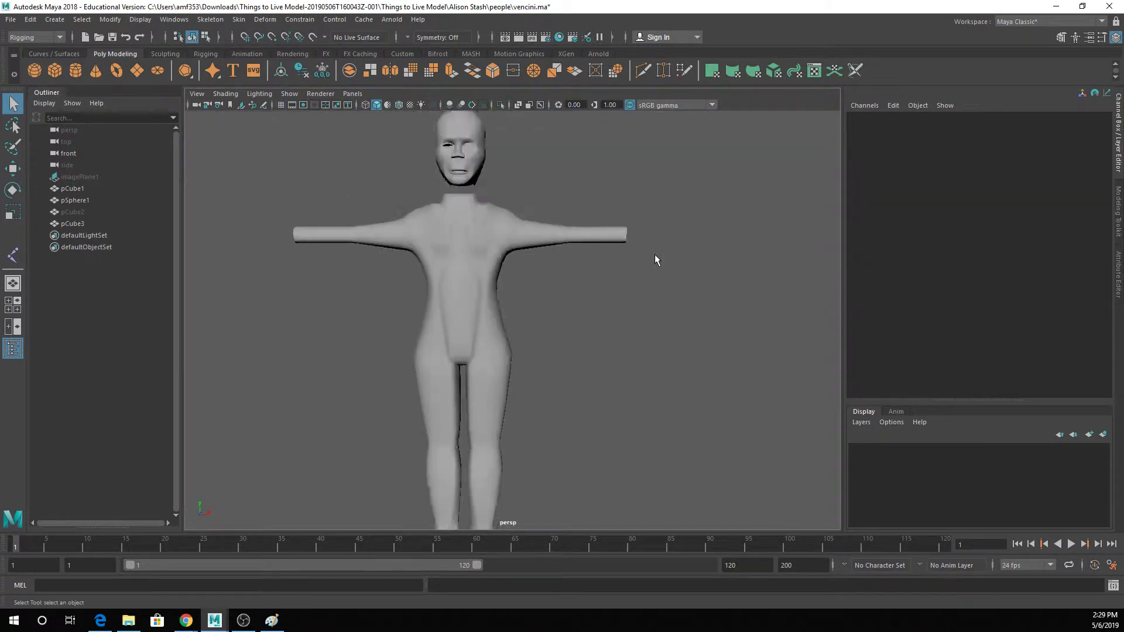
{"action": "left_click_drag", "start_coordinate": [655, 254], "coordinate": [640, 301], "text": "alt"}
{"action": "key", "text": "space"}
{"action": "left_click", "coordinate": [639, 263]}
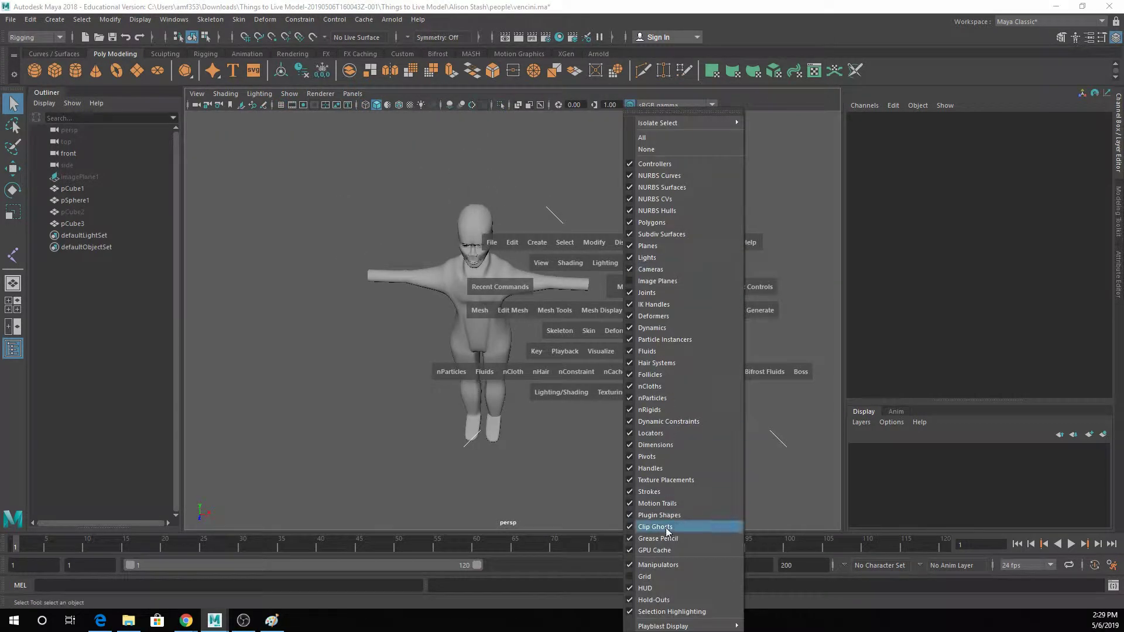
{"action": "left_click", "coordinate": [656, 575]}
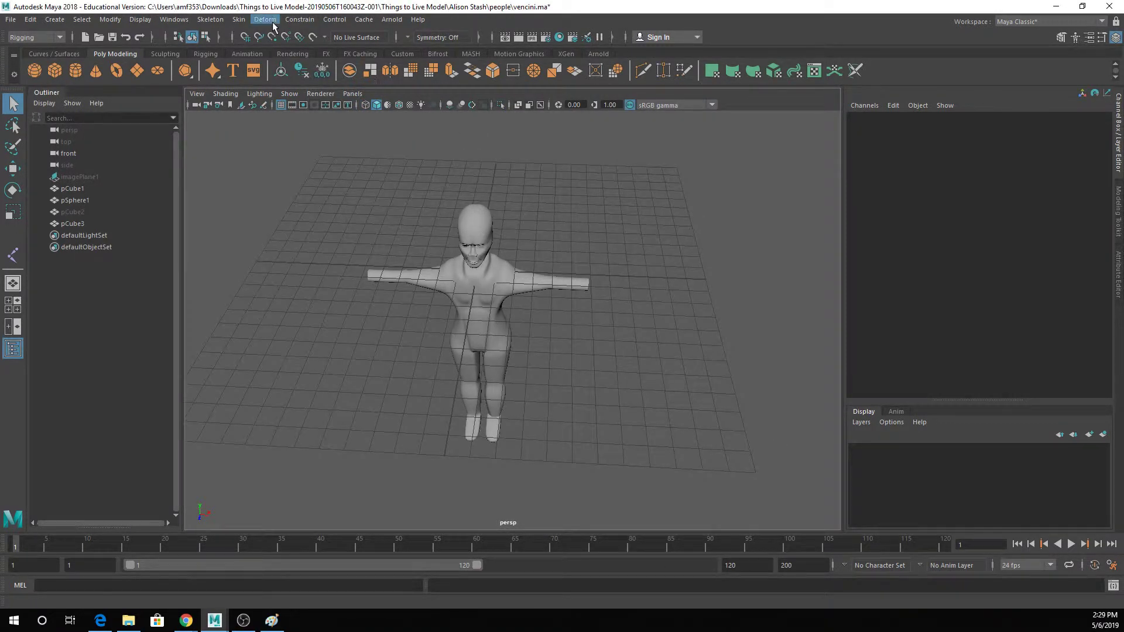
Create a chain of seven joints on the ground grid beside and behind the character in the perspective view.
{"action": "left_click", "coordinate": [210, 20]}
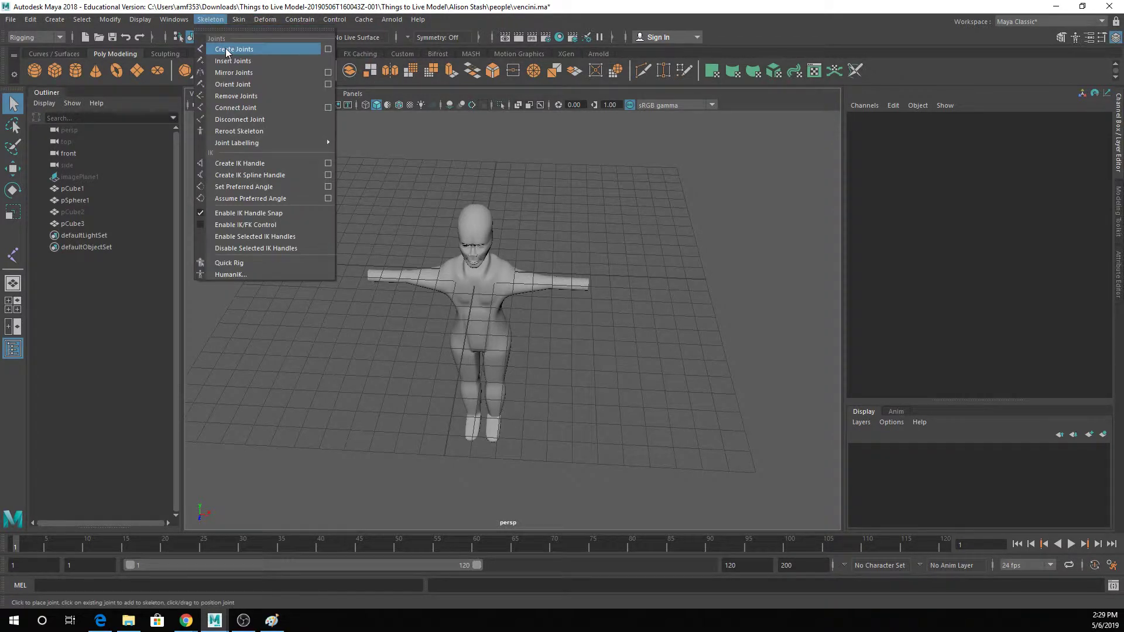
{"action": "left_click", "coordinate": [226, 49]}
{"action": "left_click", "coordinate": [315, 276]}
{"action": "left_click", "coordinate": [332, 214]}
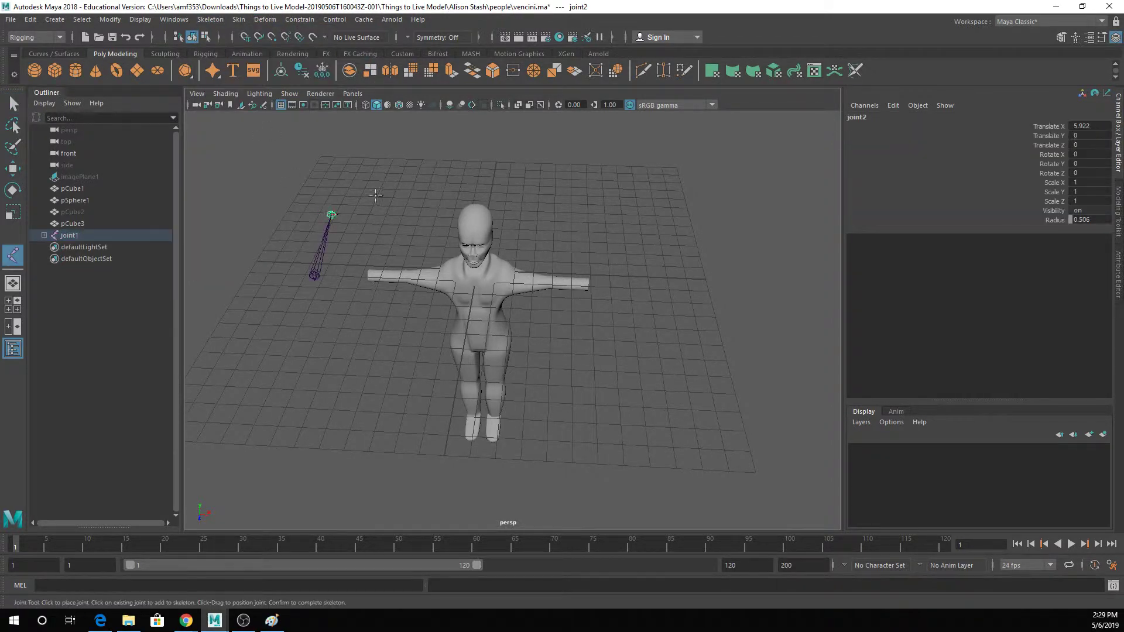
{"action": "left_click", "coordinate": [410, 186]}
{"action": "left_click", "coordinate": [513, 179]}
{"action": "left_click", "coordinate": [503, 144]}
{"action": "left_click", "coordinate": [371, 122]}
{"action": "left_click", "coordinate": [310, 187]}
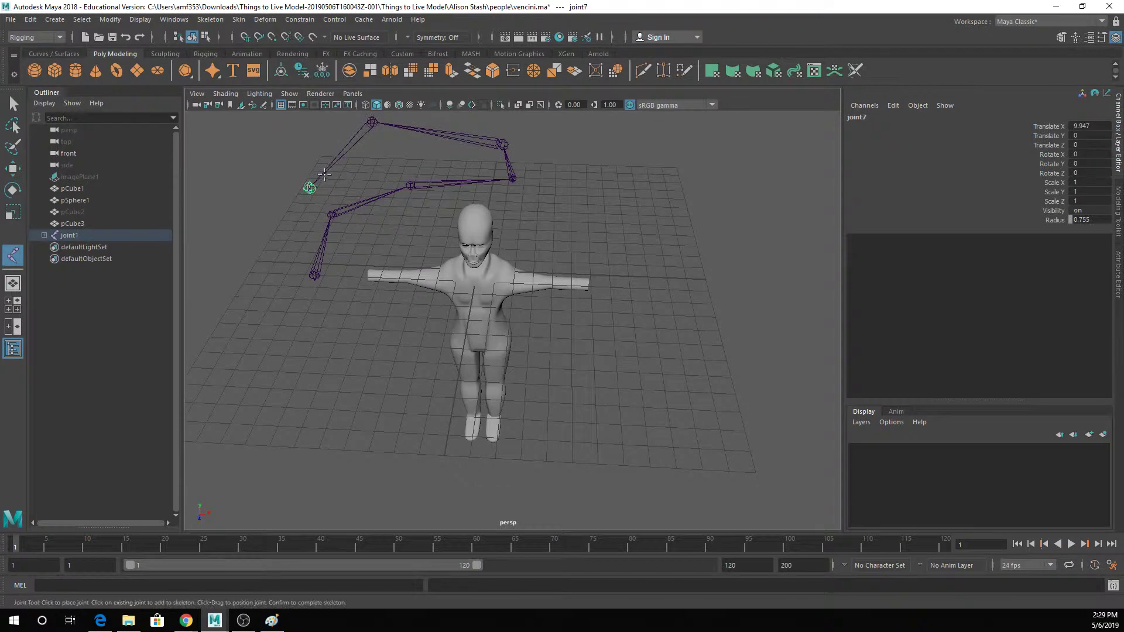
{"action": "key", "text": "Return"}
{"action": "left_click_drag", "start_coordinate": [366, 159], "coordinate": [430, 142], "text": "alt"}
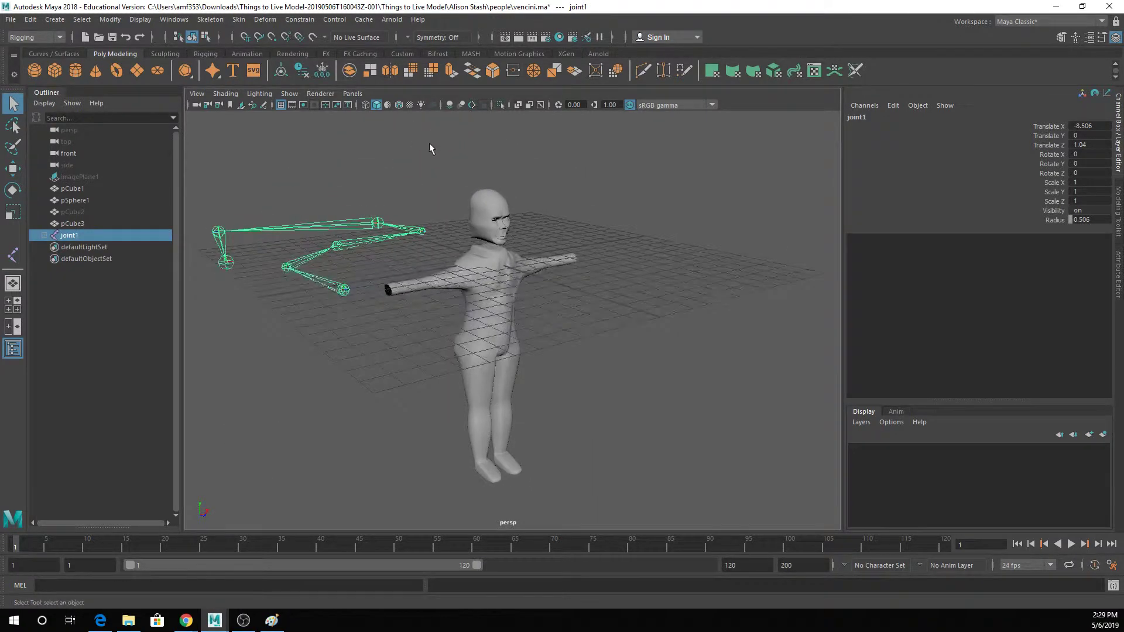
Draw a trial chain of five joints beside the character in the front view of the four-view layout, and delete it.
{"action": "key", "text": "space"}
{"action": "scroll", "coordinate": [452, 391], "scroll_direction": "down", "scroll_amount": 3}
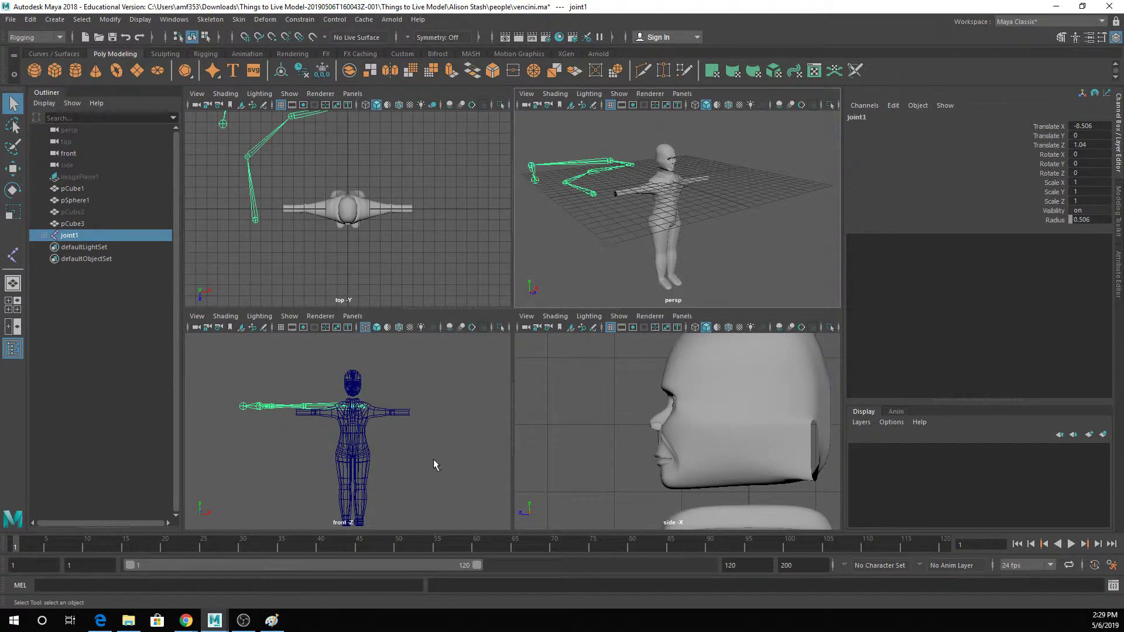
{"action": "key", "text": "y"}
{"action": "scroll", "coordinate": [434, 460], "scroll_direction": "down", "scroll_amount": 2}
{"action": "scroll", "coordinate": [433, 460], "scroll_direction": "down", "scroll_amount": 1}
{"action": "left_click", "coordinate": [430, 432]}
{"action": "left_click", "coordinate": [399, 386]}
{"action": "left_click", "coordinate": [432, 353]}
{"action": "left_click", "coordinate": [470, 377]}
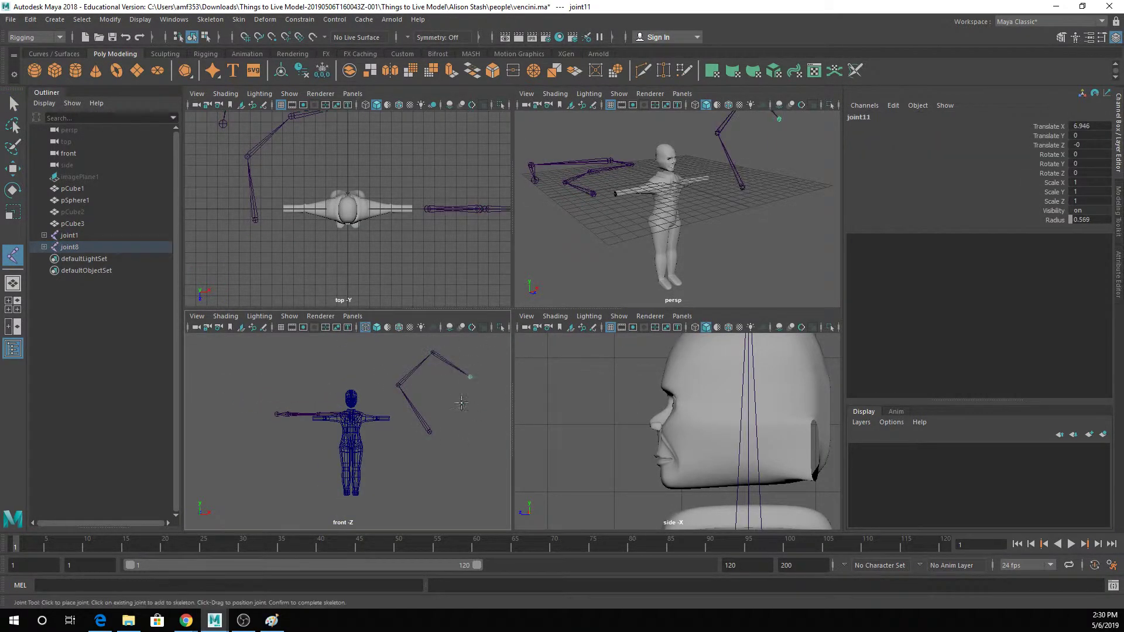
{"action": "left_click", "coordinate": [460, 410]}
{"action": "key", "text": "Return"}
{"action": "scroll", "coordinate": [715, 220], "scroll_direction": "down", "scroll_amount": 3}
{"action": "left_click_drag", "start_coordinate": [715, 221], "coordinate": [768, 246], "text": "alt"}
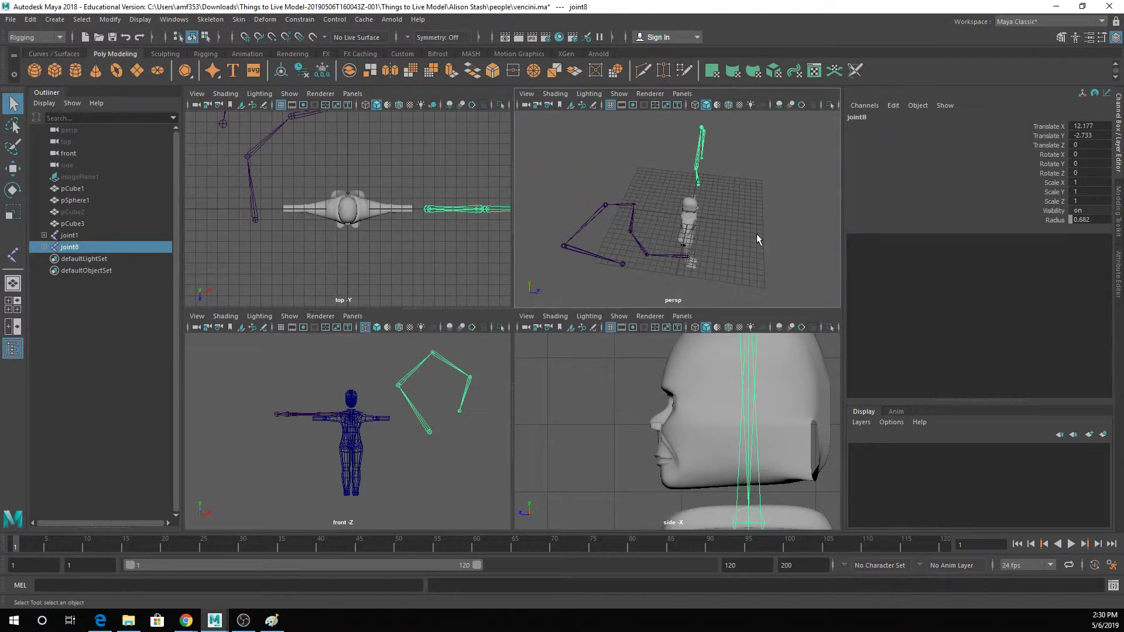
{"action": "key", "text": "Delete"}
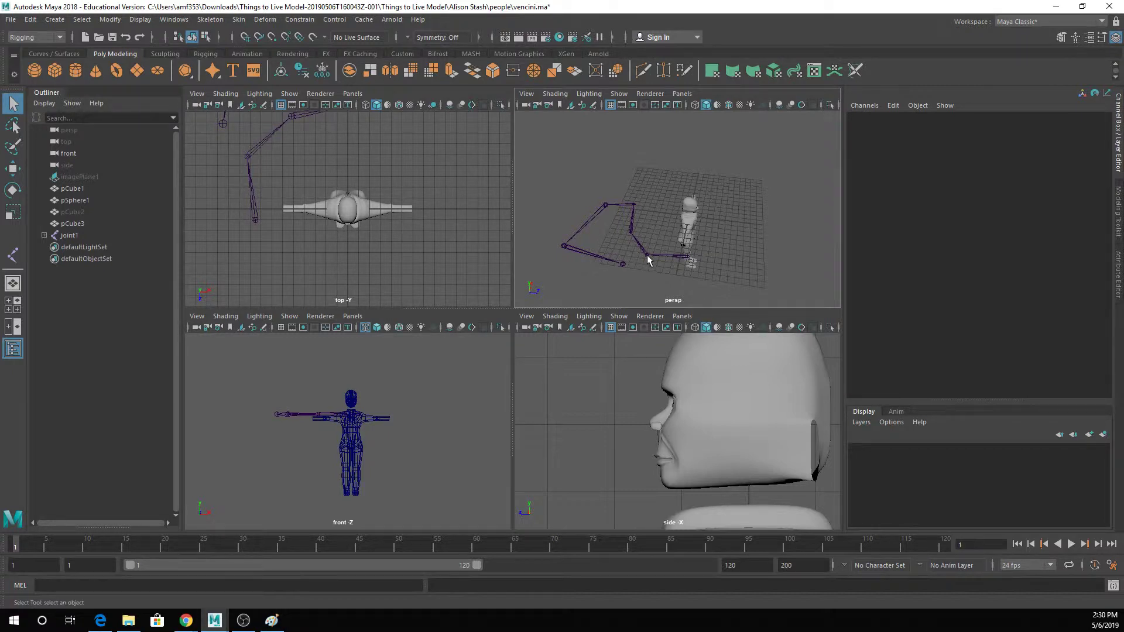
Enlarge the perspective view around the joint chain and select its root joint, joint1.
{"action": "key", "text": "space"}
{"action": "scroll", "coordinate": [561, 282], "scroll_direction": "up", "scroll_amount": 3}
{"action": "middle_click_drag", "start_coordinate": [524, 352], "coordinate": [579, 245], "text": "alt"}
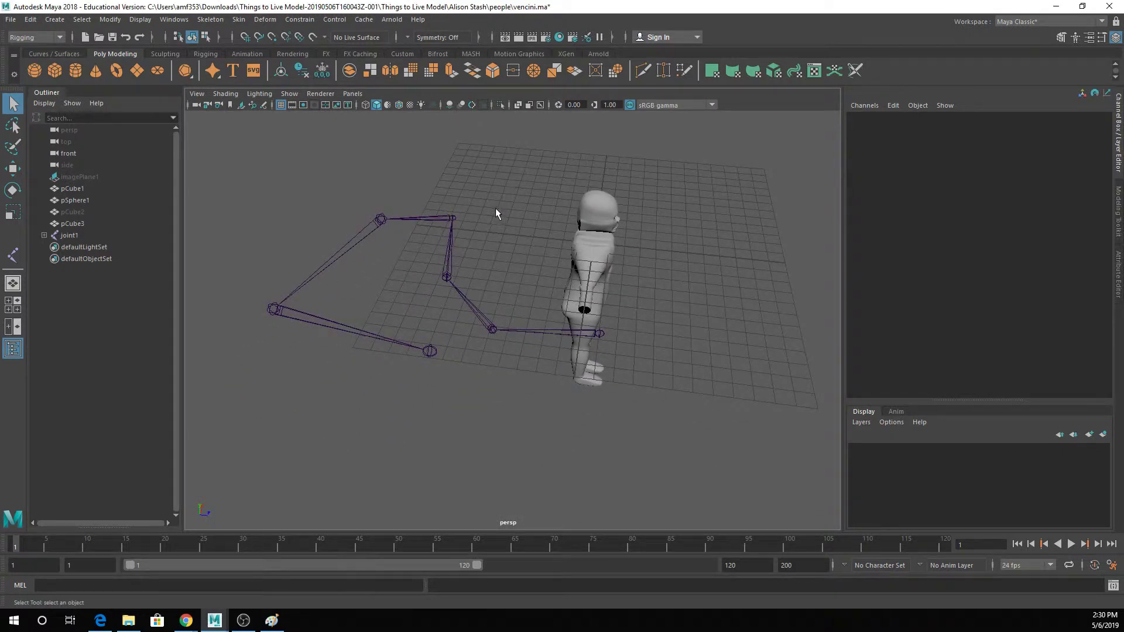
{"action": "left_click", "coordinate": [453, 219]}
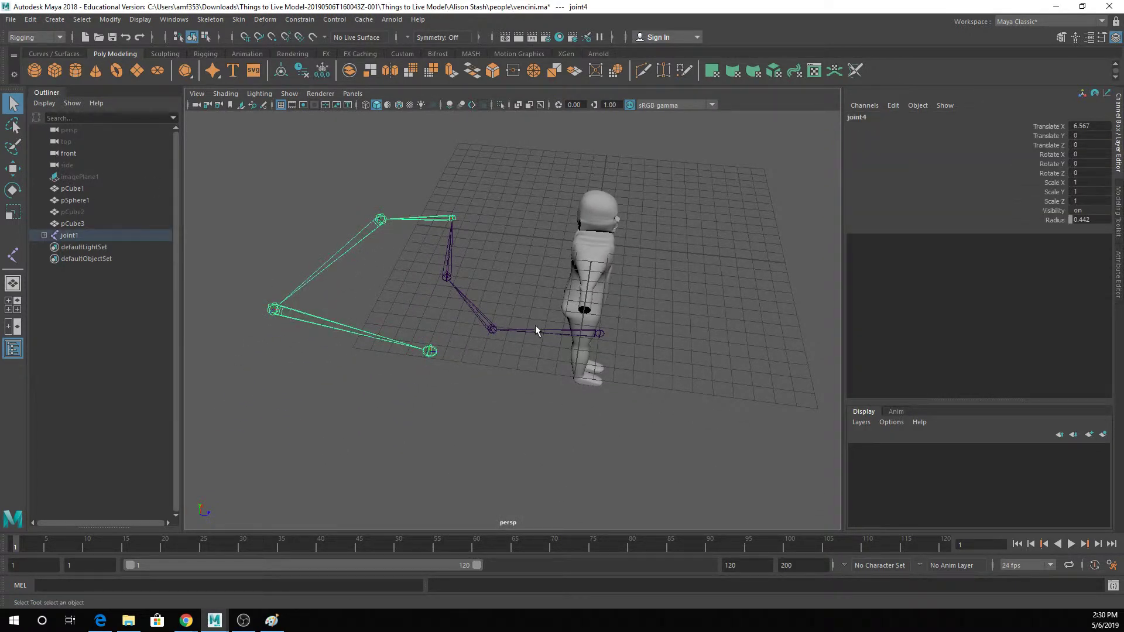
{"action": "left_click", "coordinate": [559, 329]}
{"action": "left_click", "coordinate": [117, 235]}
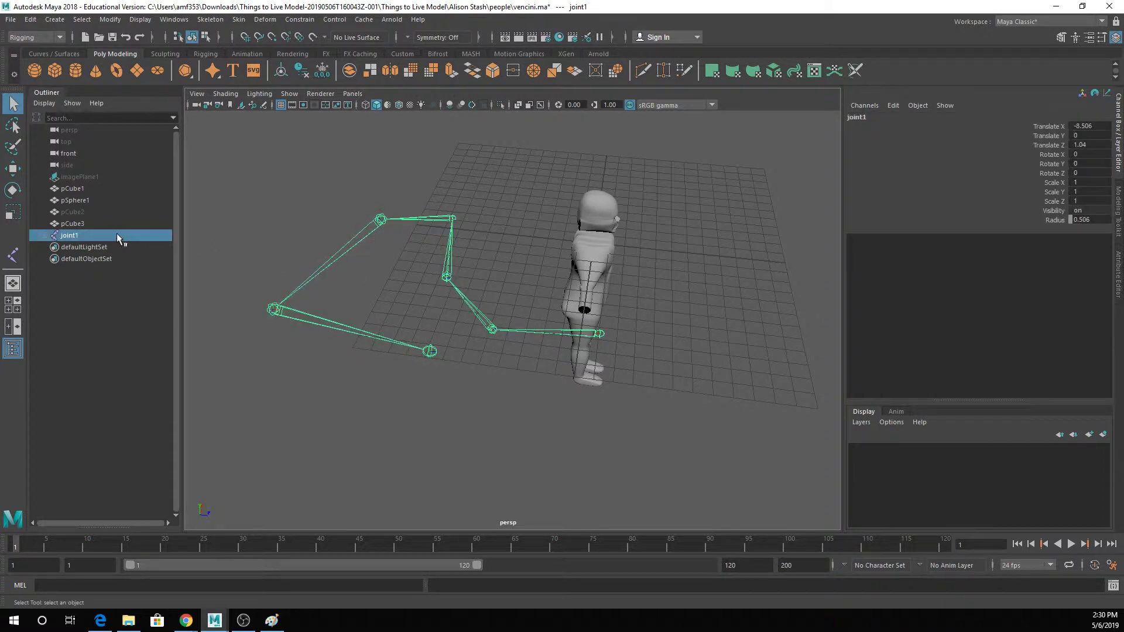
Expand the hierarchy of the joint chain from joint1 down to joint7.
{"action": "left_click", "coordinate": [45, 235]}
{"action": "left_click", "coordinate": [51, 246]}
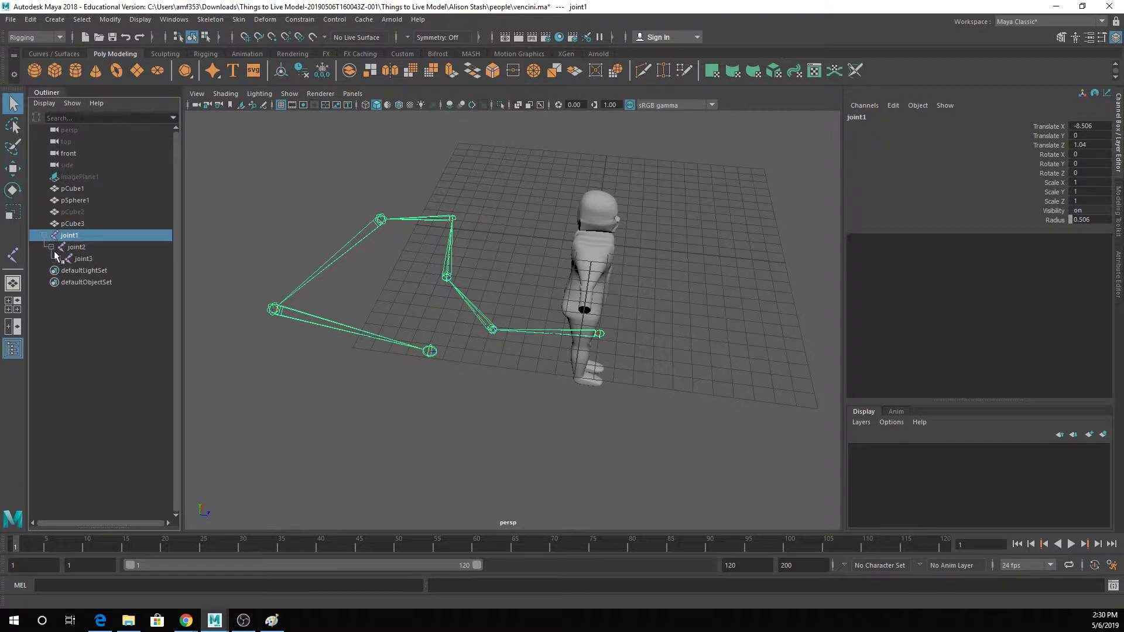
{"action": "left_click", "coordinate": [58, 259]}
{"action": "left_click", "coordinate": [66, 270]}
{"action": "left_click", "coordinate": [72, 282]}
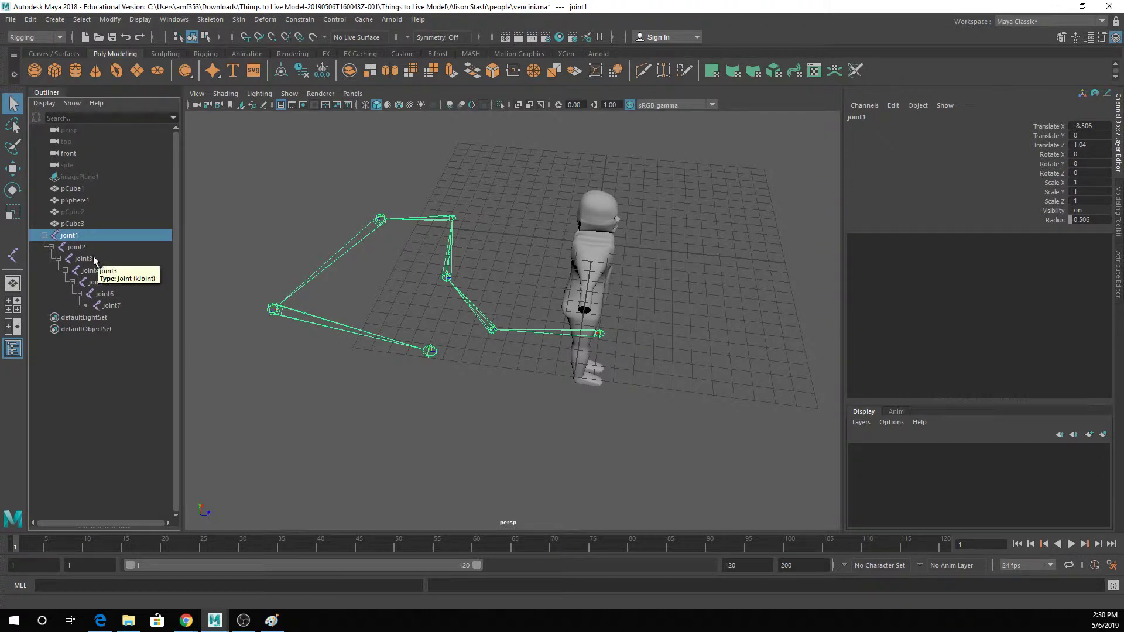
Rotate joint1 by about -6.3 degrees and joint5 by about 13.6 degrees around Z as a test, and undo both rotations.
{"action": "key", "text": "e"}
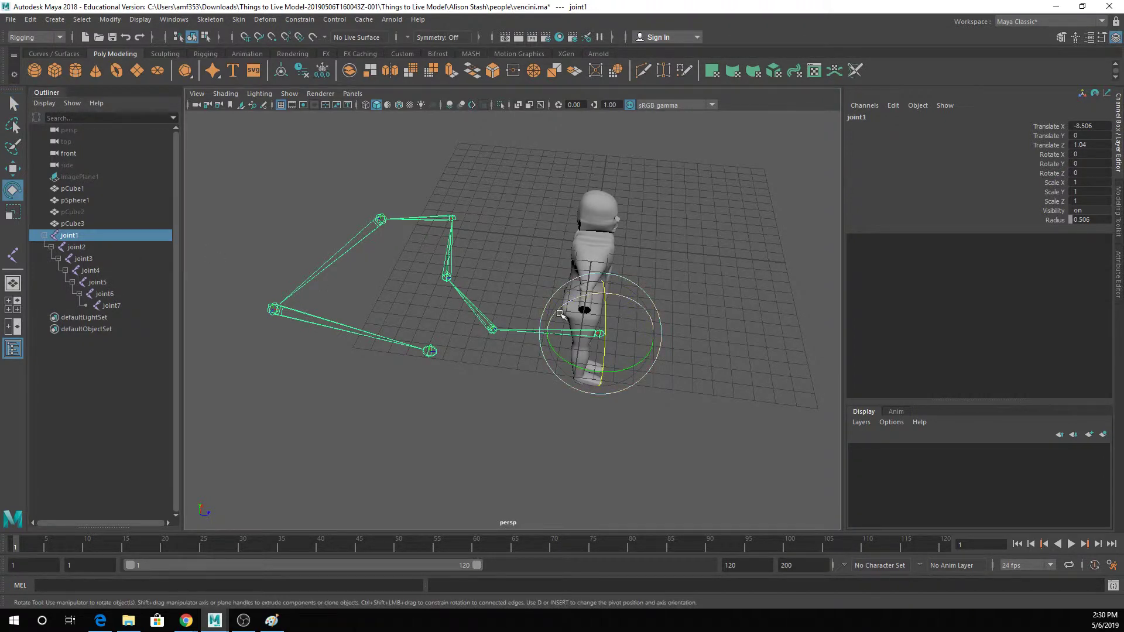
{"action": "left_click_drag", "start_coordinate": [561, 315], "coordinate": [507, 303]}
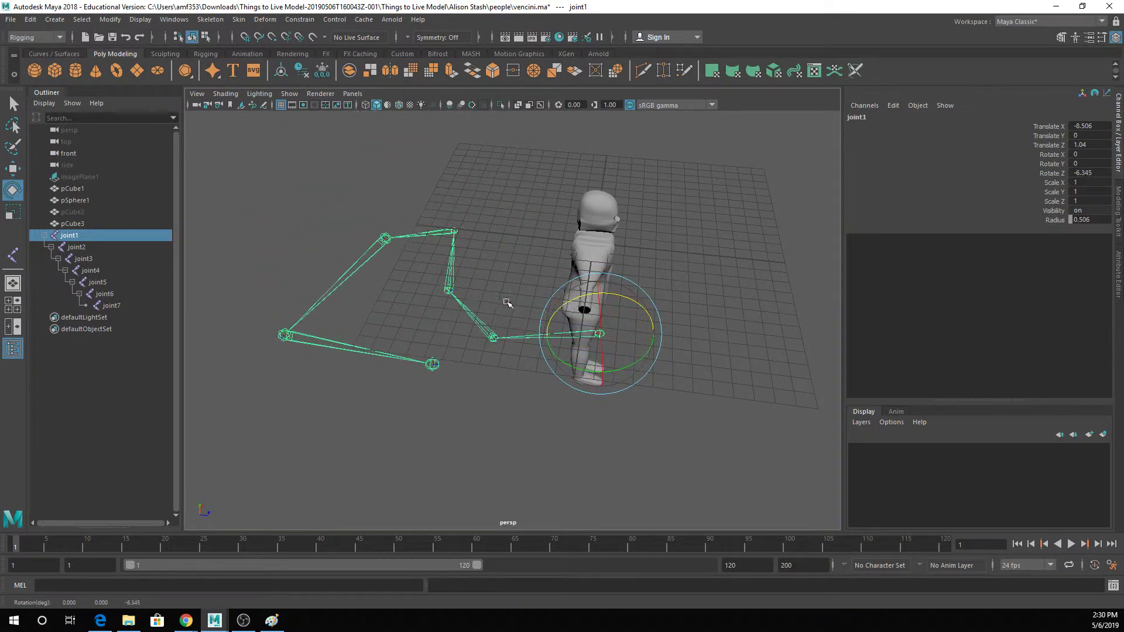
{"action": "left_click", "coordinate": [384, 239]}
{"action": "mouse_move", "coordinate": [354, 238]}
{"action": "left_mouse_down"}
{"action": "mouse_move", "coordinate": [361, 186]}
{"action": "mouse_move", "coordinate": [346, 224]}
{"action": "left_mouse_up"}
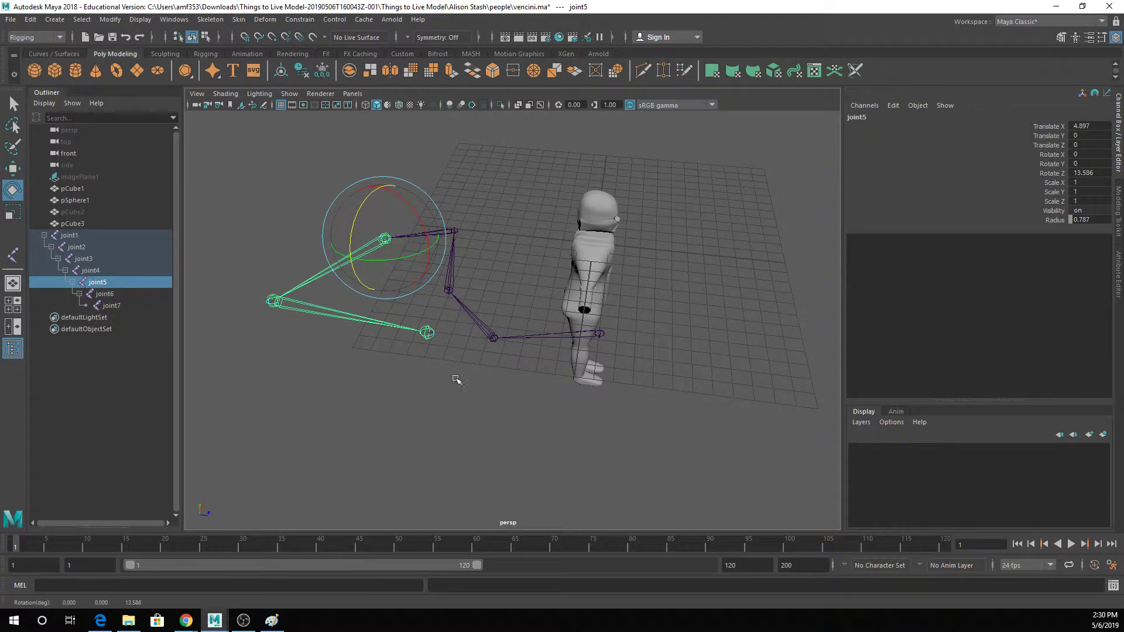
{"action": "key", "text": "ctrl+z"}
{"action": "key", "text": "ctrl+z"}
{"action": "key", "text": "ctrl+z"}
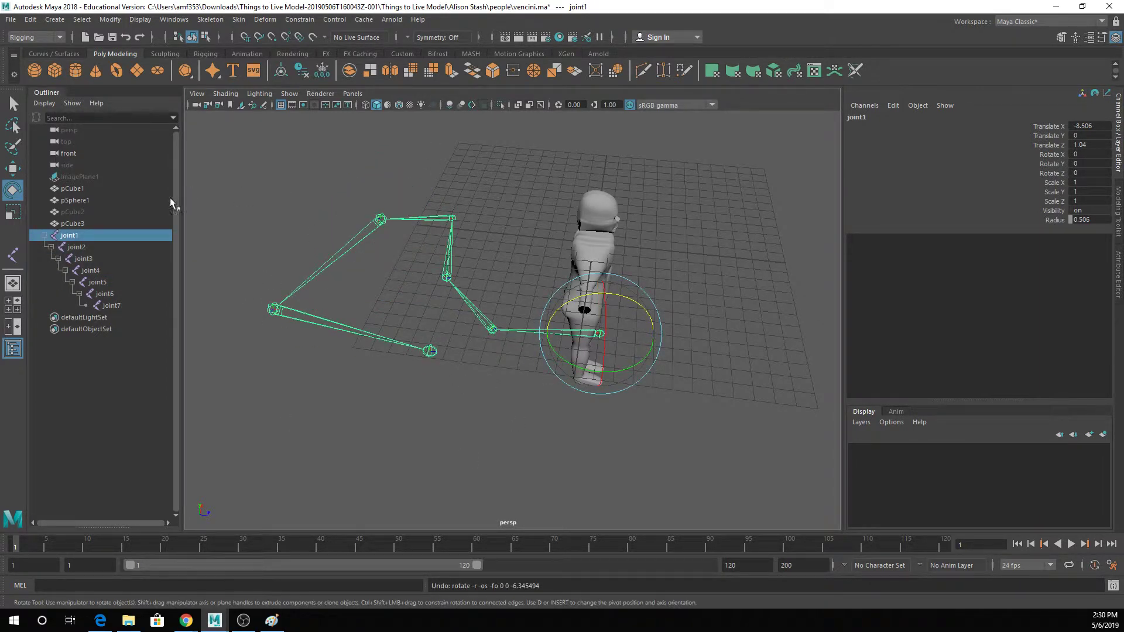
Unparent joint3 from joint2 so it becomes a separate top-level chain.
{"action": "left_click", "coordinate": [109, 259]}
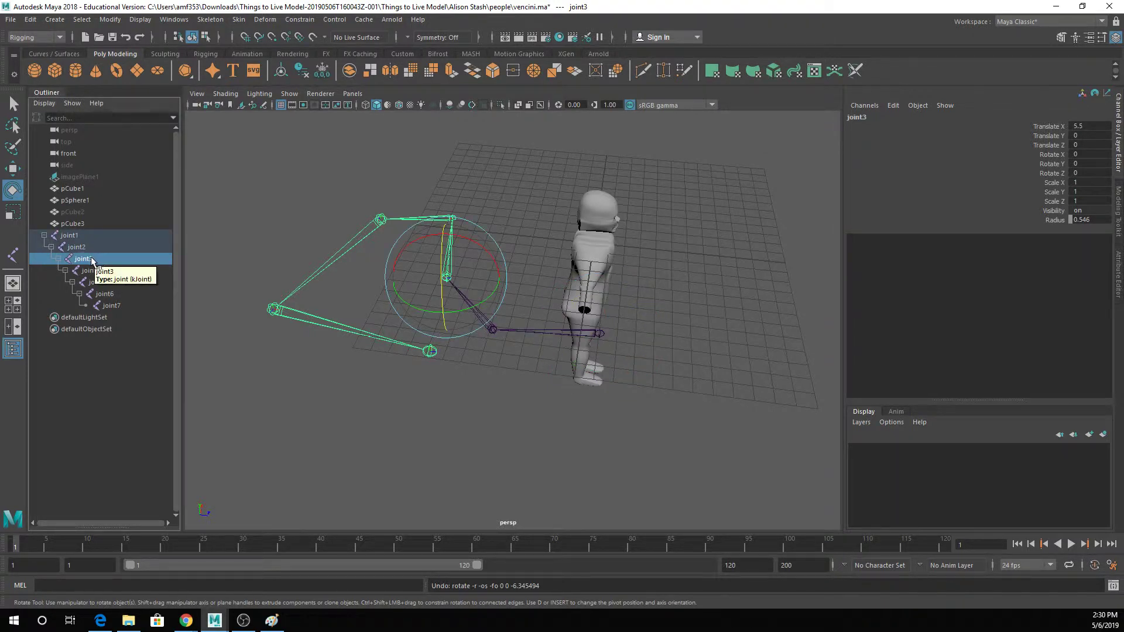
{"action": "left_click_drag", "start_coordinate": [92, 261], "coordinate": [98, 241]}
{"action": "middle_click_drag", "start_coordinate": [98, 230], "coordinate": [99, 231]}
{"action": "right_click", "coordinate": [78, 246]}
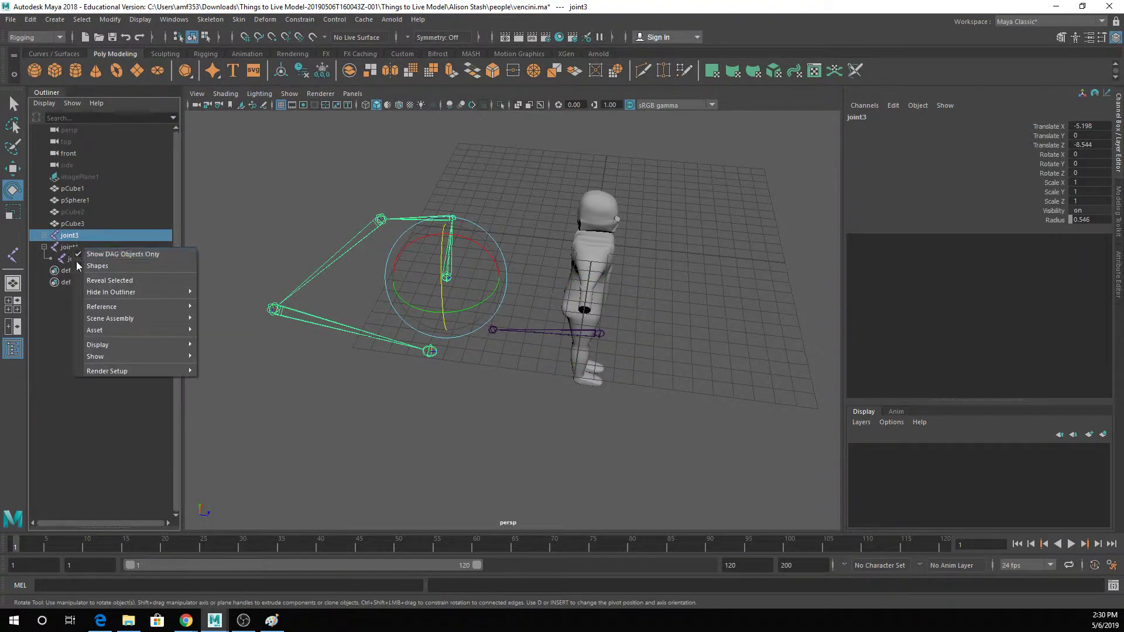
{"action": "left_click", "coordinate": [64, 237]}
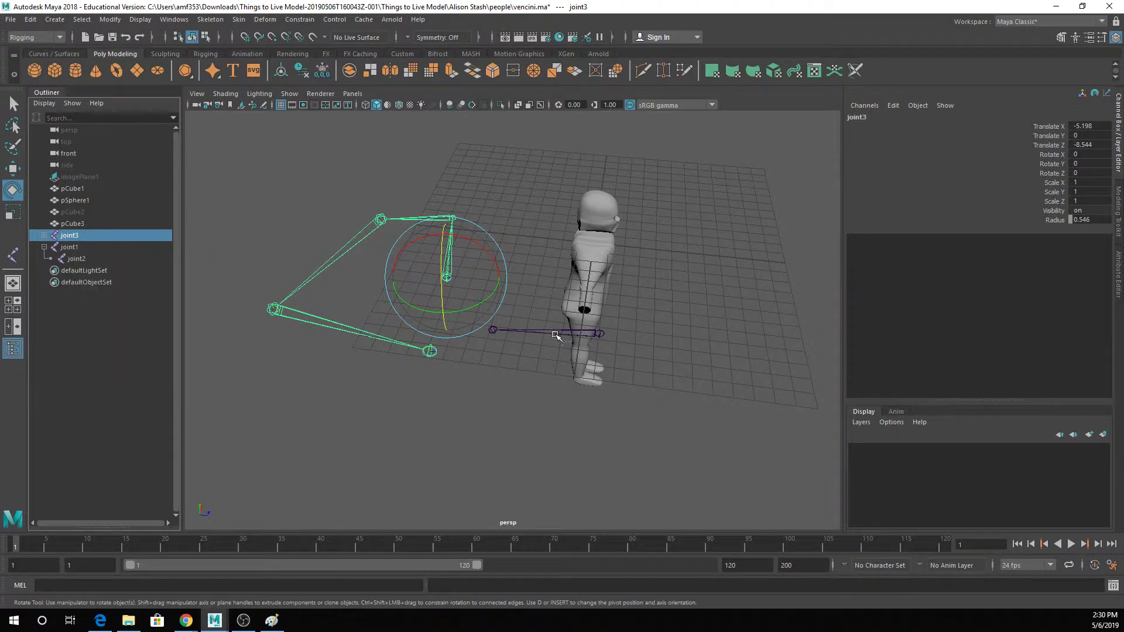
Rotate joint1 of the detached two-joint chain by about 38 degrees around Z, and undo the rotation.
{"action": "left_click", "coordinate": [538, 274]}
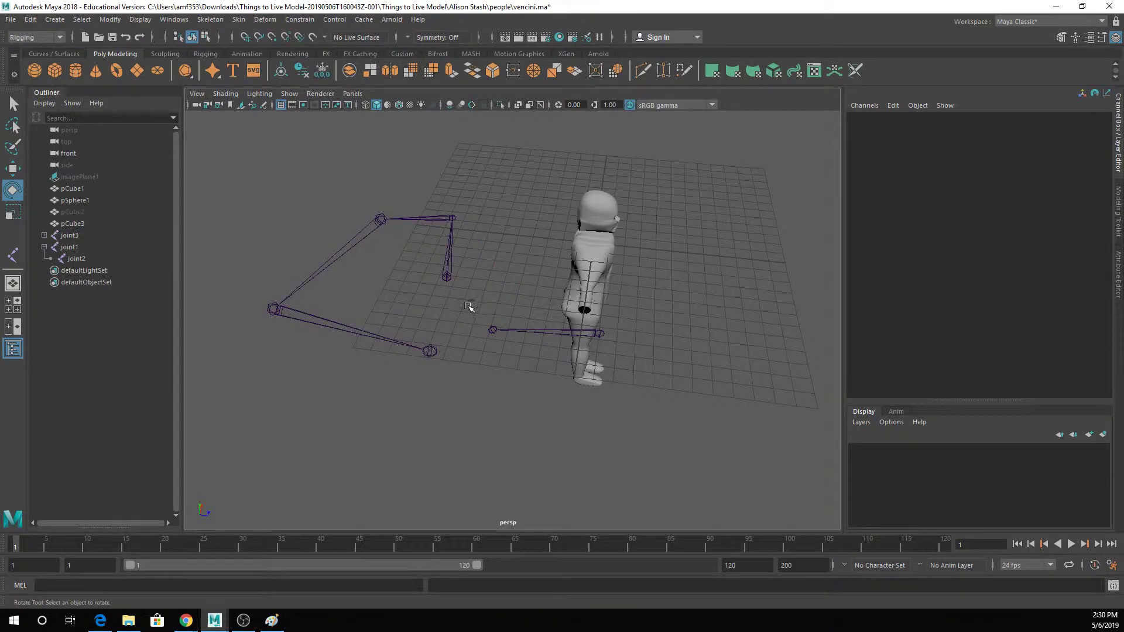
{"action": "left_click", "coordinate": [591, 335]}
{"action": "left_click_drag", "start_coordinate": [581, 294], "coordinate": [544, 302]}
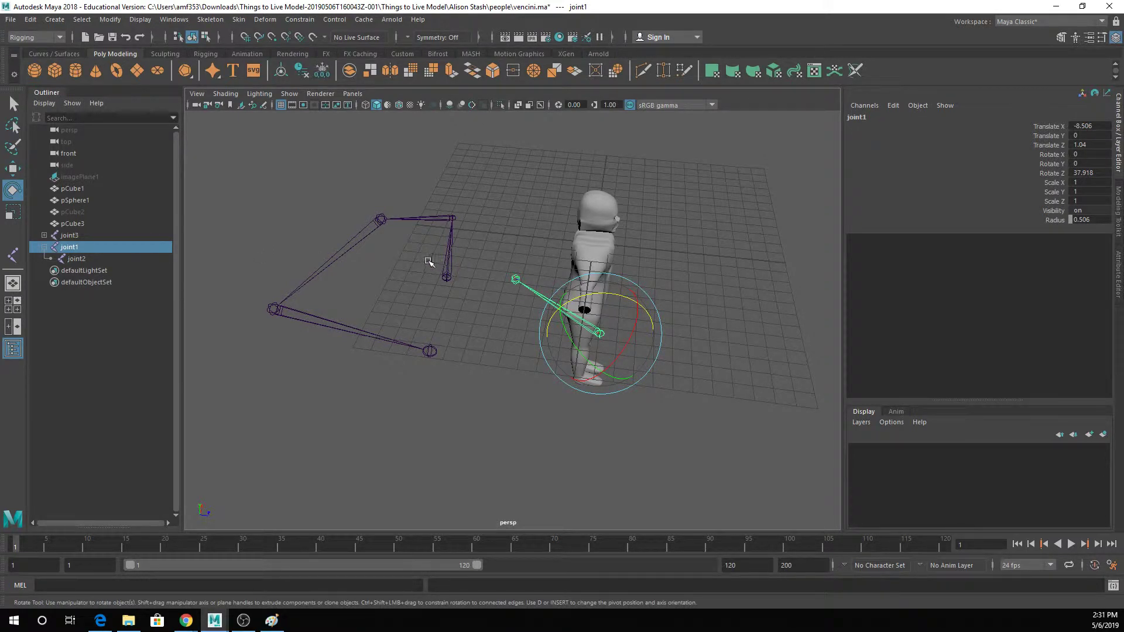
{"action": "key", "text": "ctrl+z"}
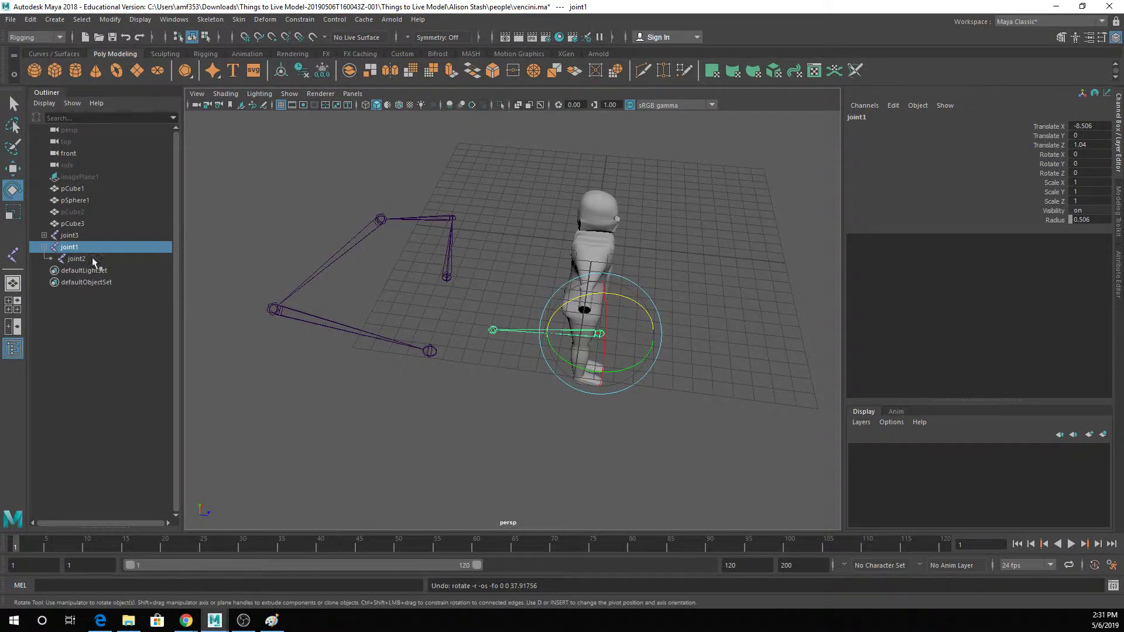
Parent joint3 directly under joint1 as a second branch beside joint2, and expand its child joints.
{"action": "left_click", "coordinate": [71, 239]}
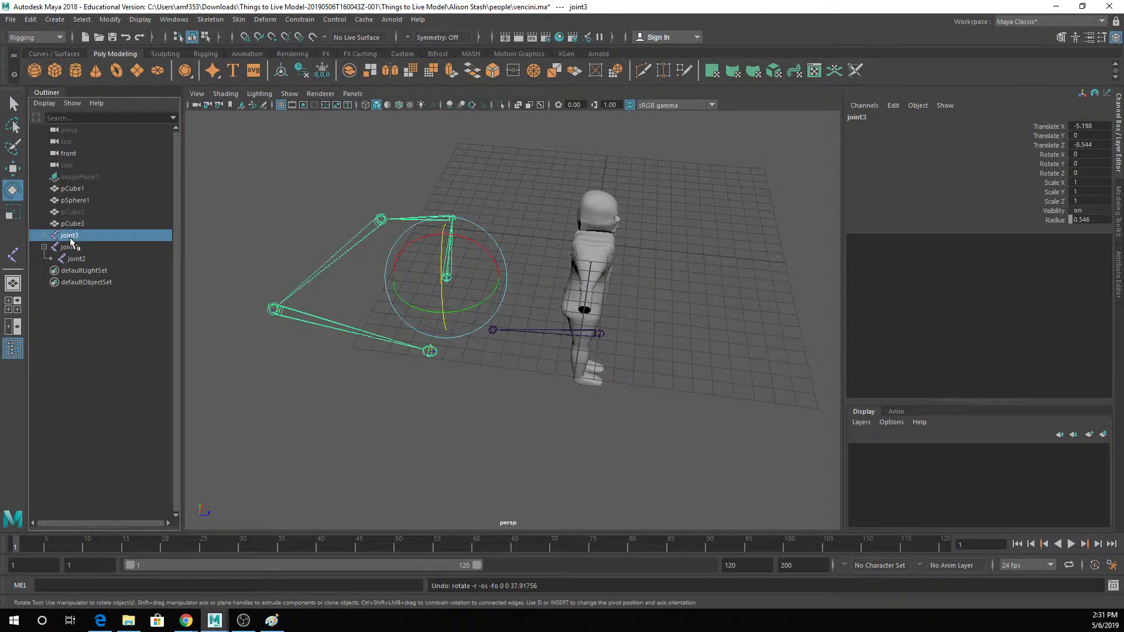
{"action": "left_click_drag", "start_coordinate": [71, 241], "coordinate": [67, 253]}
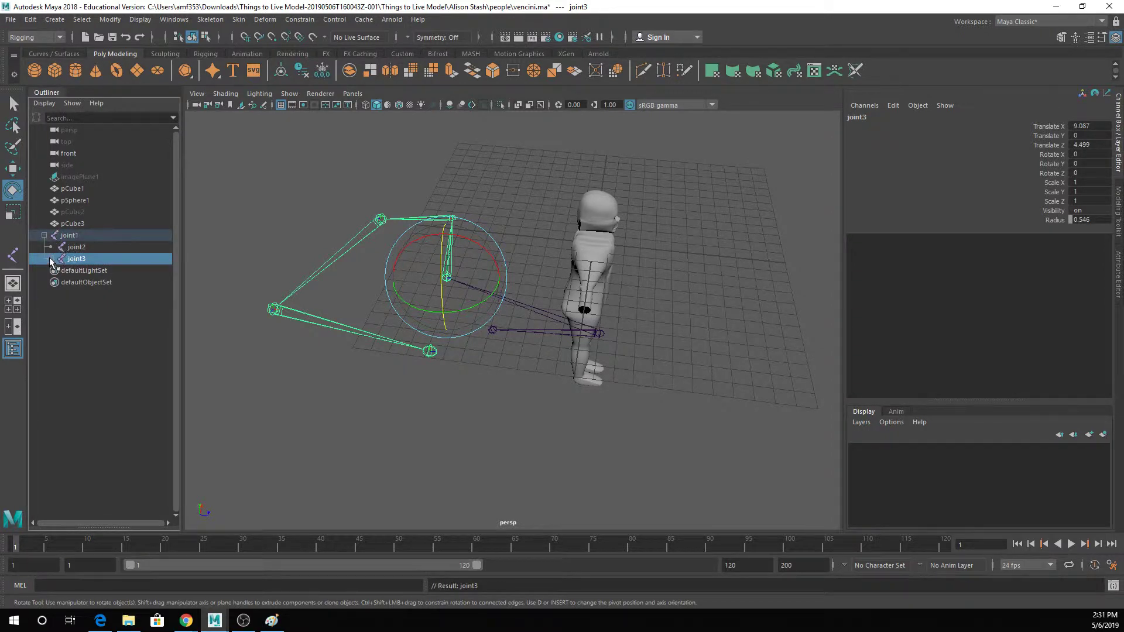
{"action": "left_click", "coordinate": [51, 258]}
{"action": "left_click_drag", "start_coordinate": [100, 269], "coordinate": [564, 344]}
Test the branched chain by rotating joint1 about 48 degrees around Z and joint3 about -57 degrees around X, and undo the rotations.
{"action": "left_click", "coordinate": [588, 333]}
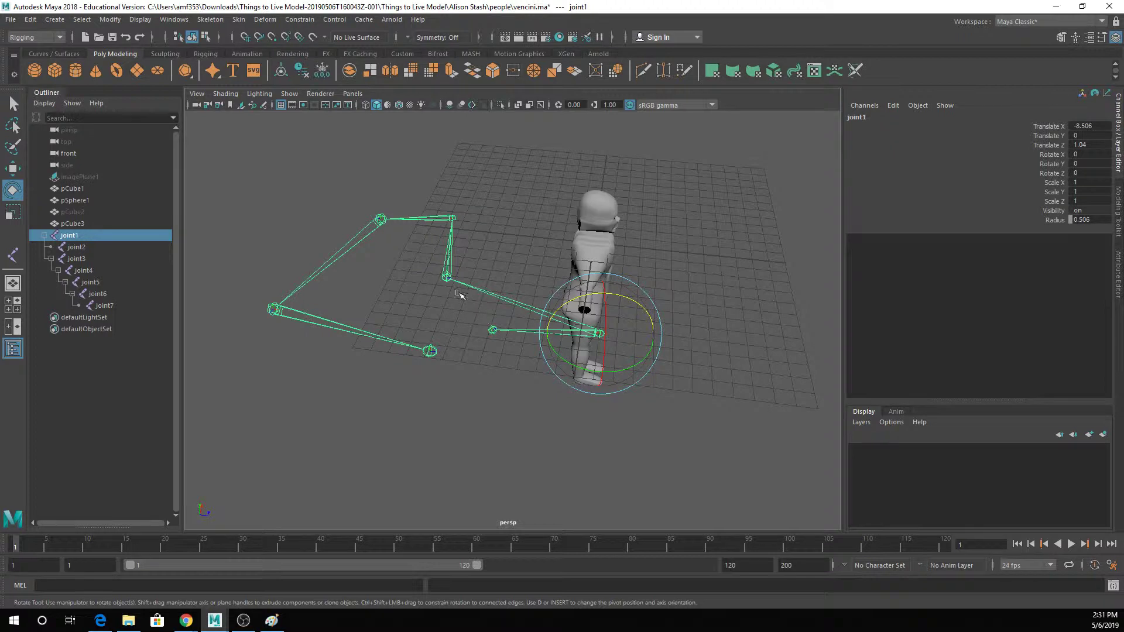
{"action": "left_click_drag", "start_coordinate": [616, 298], "coordinate": [654, 308]}
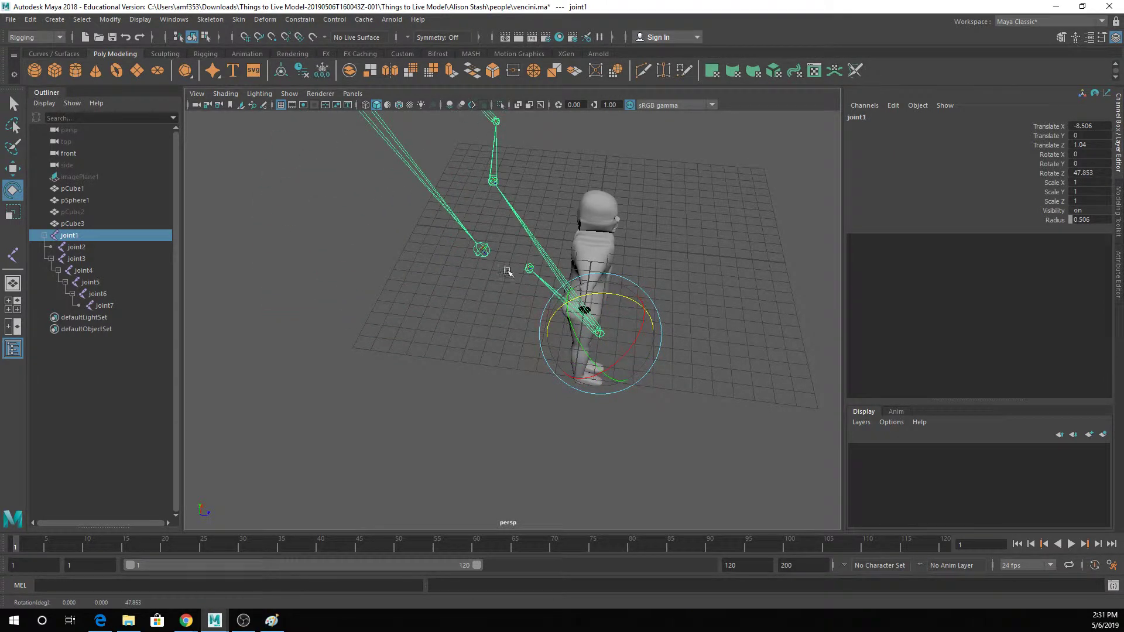
{"action": "left_click", "coordinate": [530, 267]}
{"action": "left_click_drag", "start_coordinate": [526, 242], "coordinate": [489, 246]}
{"action": "left_click", "coordinate": [504, 179]}
{"action": "left_click", "coordinate": [493, 180]}
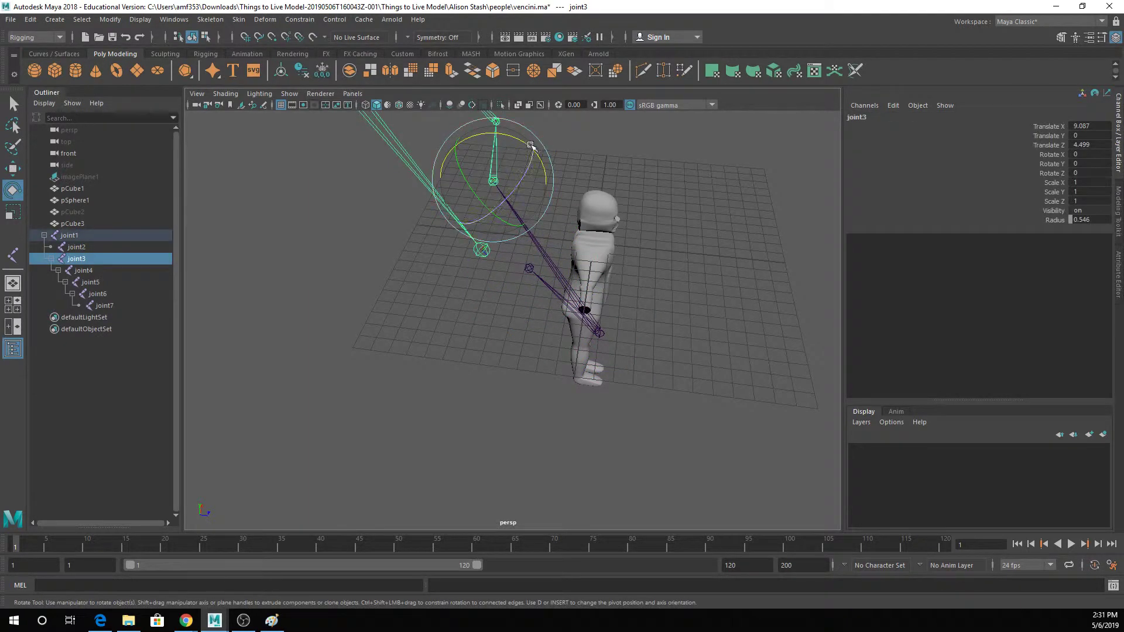
{"action": "left_click_drag", "start_coordinate": [530, 154], "coordinate": [515, 175]}
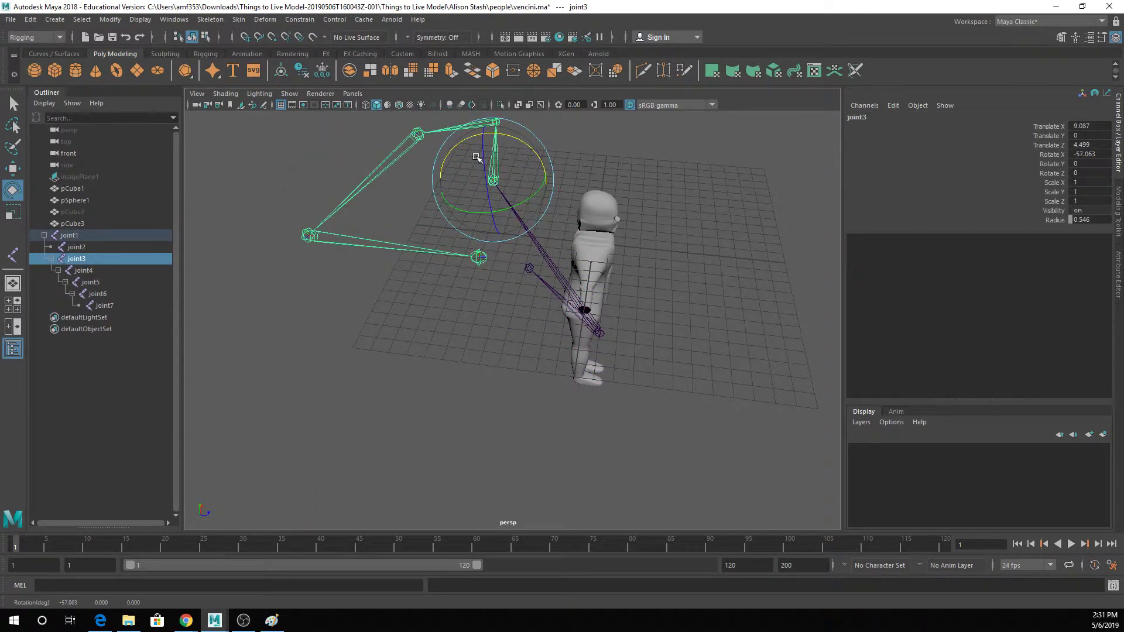
{"action": "key", "text": "ctrl+z"}
{"action": "key", "text": "ctrl+z"}
{"action": "key", "text": "ctrl+z"}
{"action": "key", "text": "ctrl+z"}
{"action": "key", "text": "ctrl+z"}
{"action": "key", "text": "ctrl+z"}
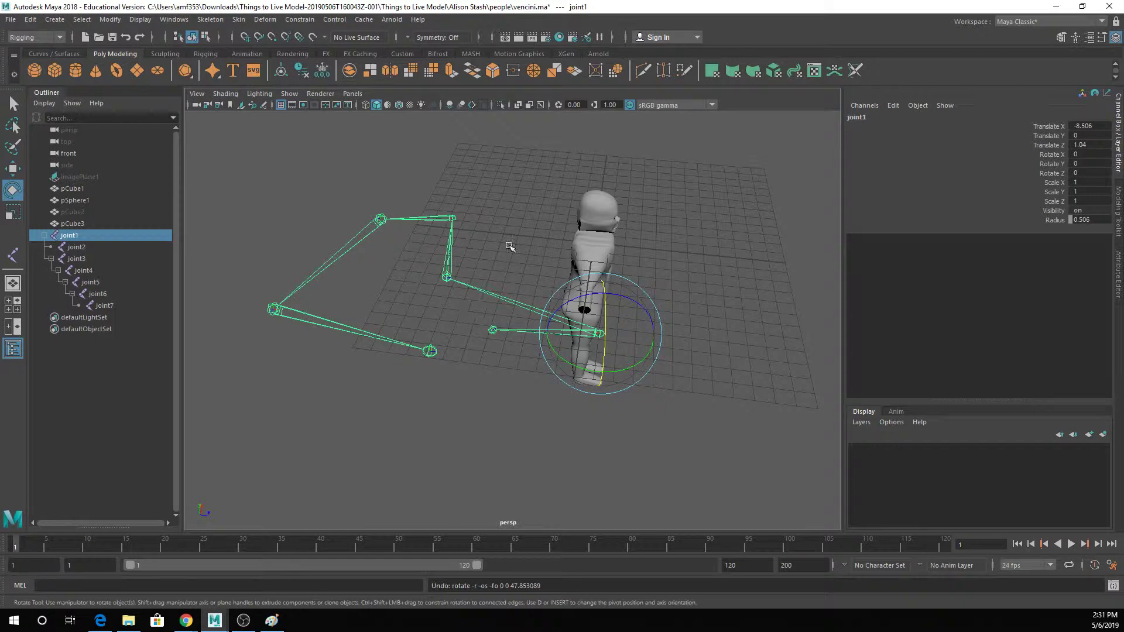
Reparent joint3 under joint2 to restore the single chain, and expand its hierarchy down to joint7.
{"action": "left_click", "coordinate": [75, 264]}
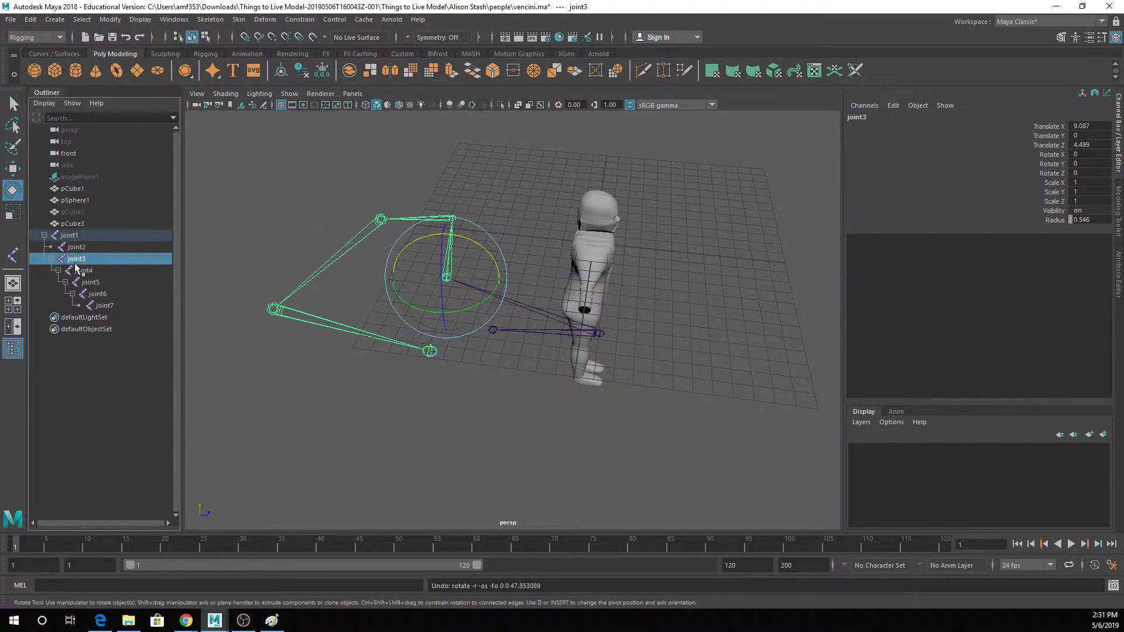
{"action": "middle_click_drag", "start_coordinate": [74, 264], "coordinate": [82, 250]}
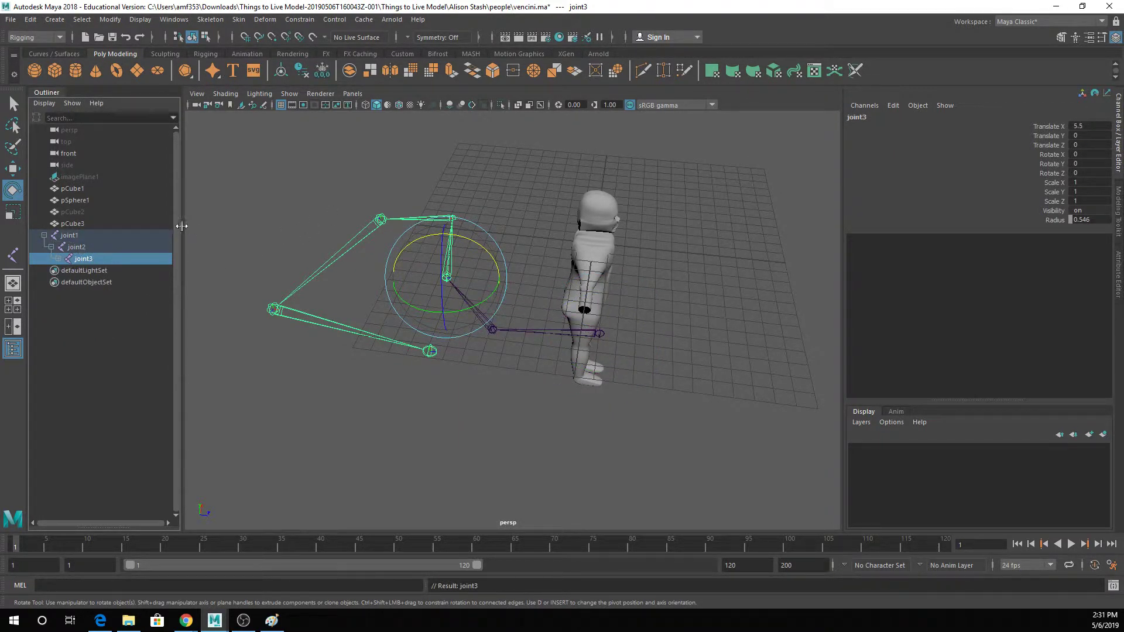
{"action": "left_click", "coordinate": [58, 258]}
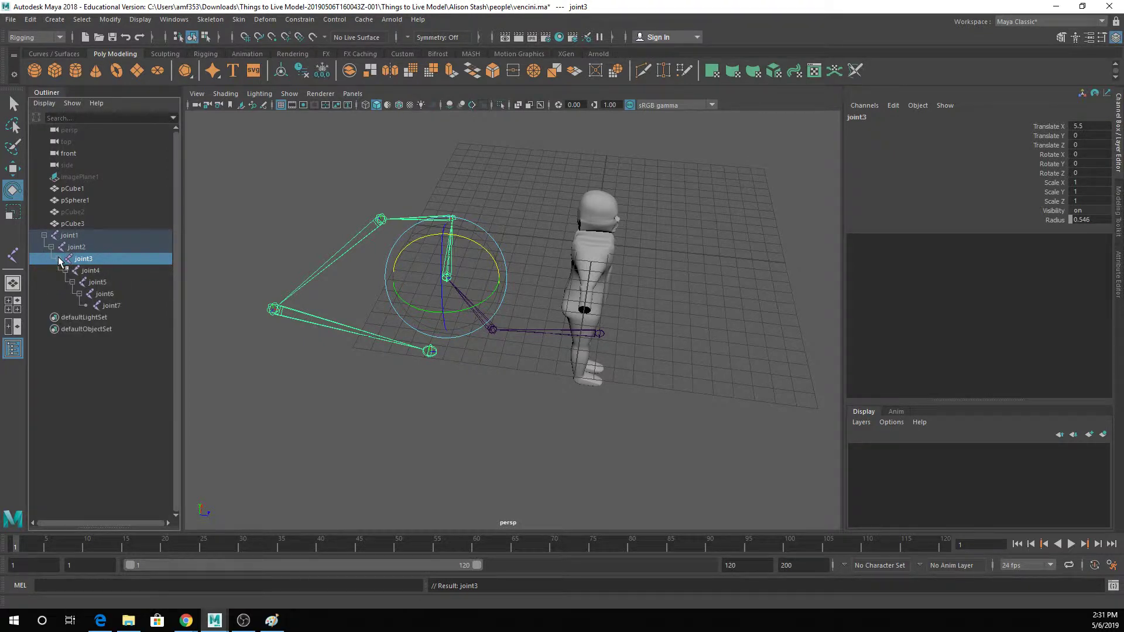
{"action": "left_click", "coordinate": [44, 235]}
{"action": "left_click", "coordinate": [44, 234]}
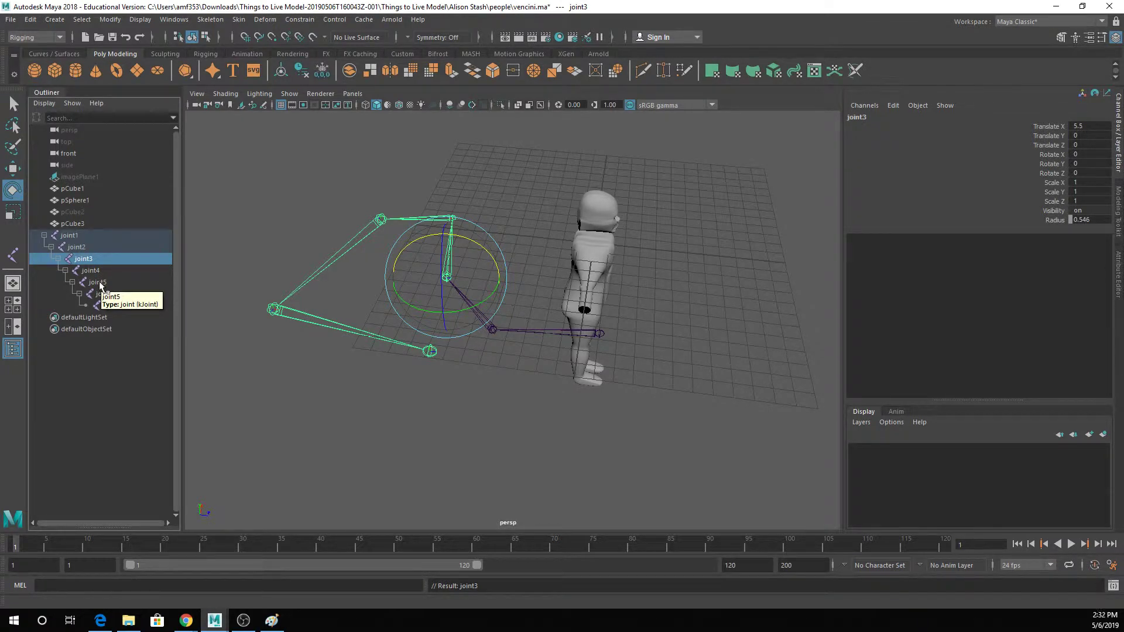
Delete the entire practice joint chain from its root joint and return to the four-view layout.
{"action": "left_click", "coordinate": [552, 335]}
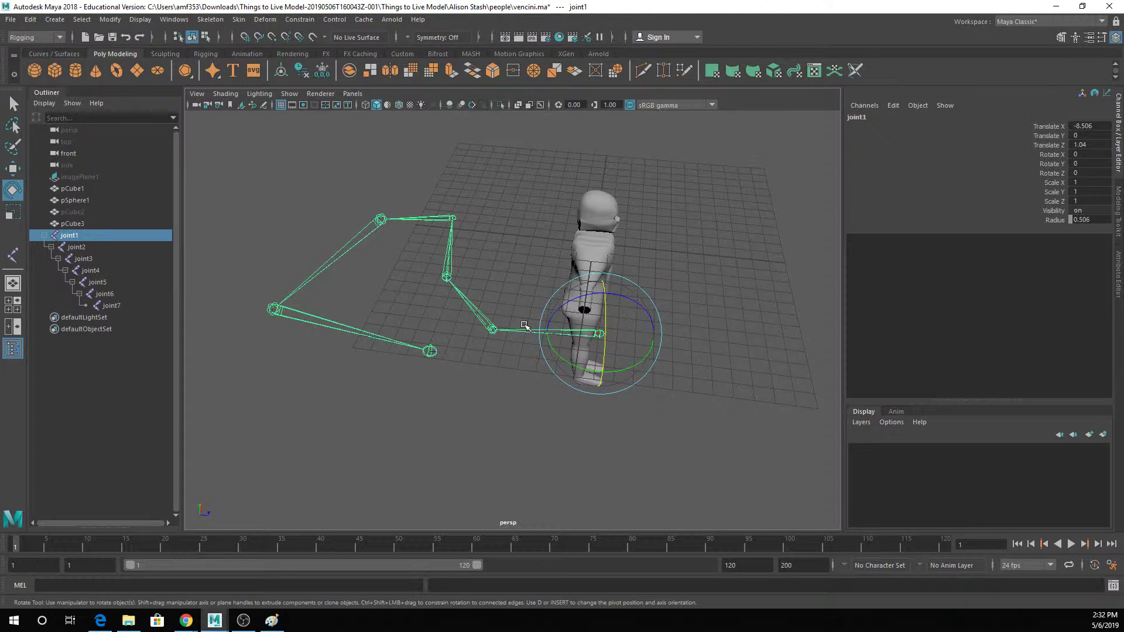
{"action": "key", "text": "Delete"}
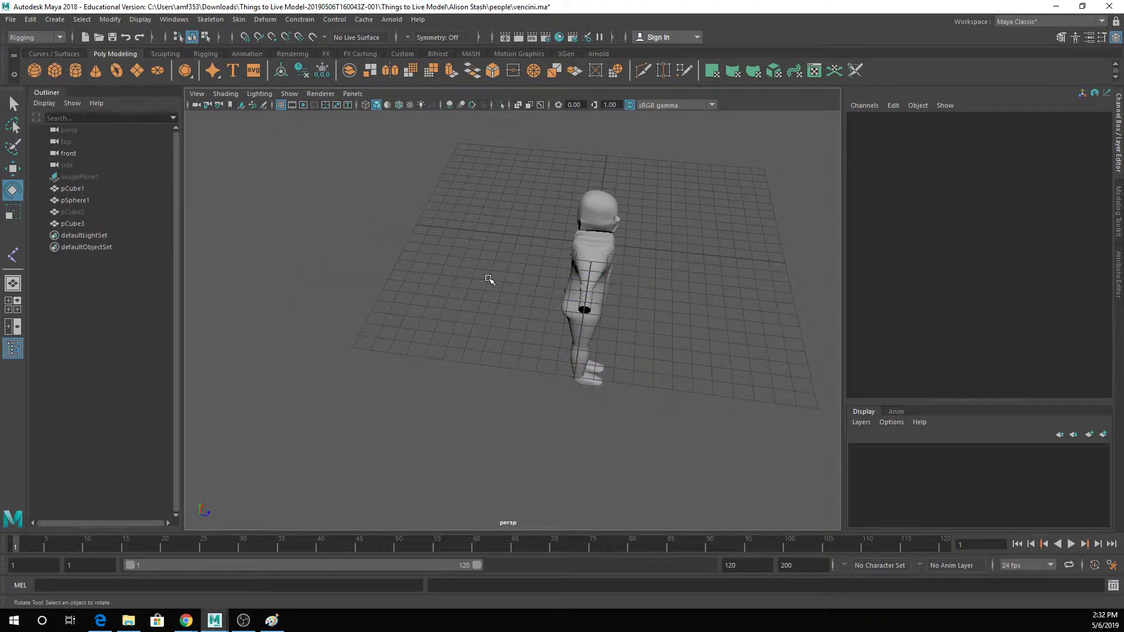
{"action": "key", "text": "space"}
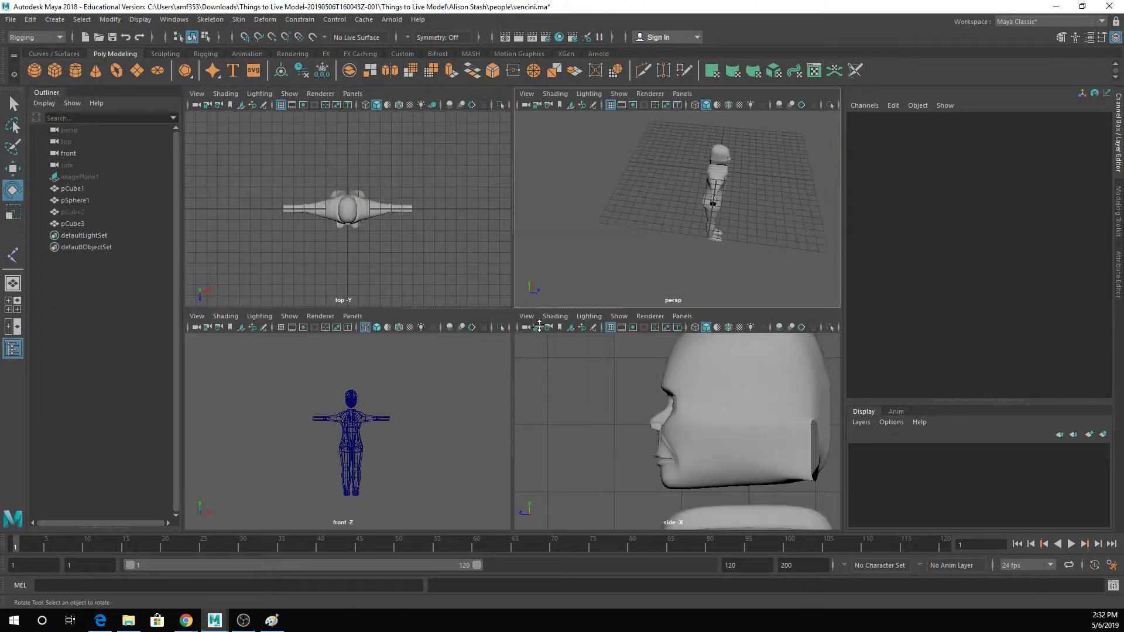
Switch to an enlarged side view of the character's torso and hips and display it in wireframe.
{"action": "left_click", "coordinate": [404, 393]}
{"action": "key", "text": "space"}
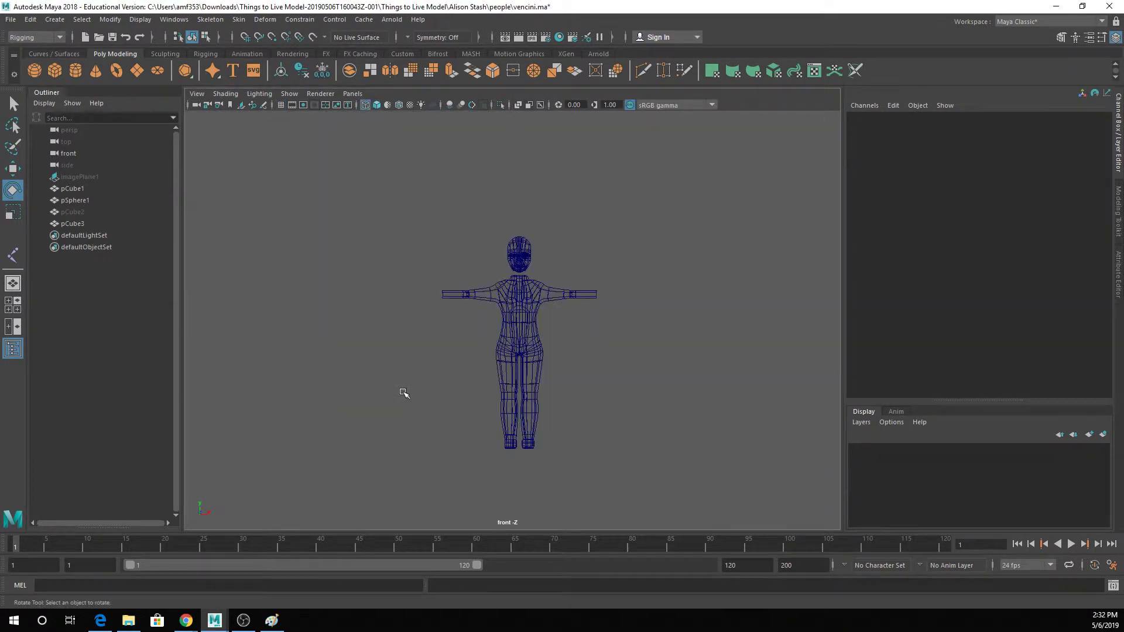
{"action": "key", "text": "space"}
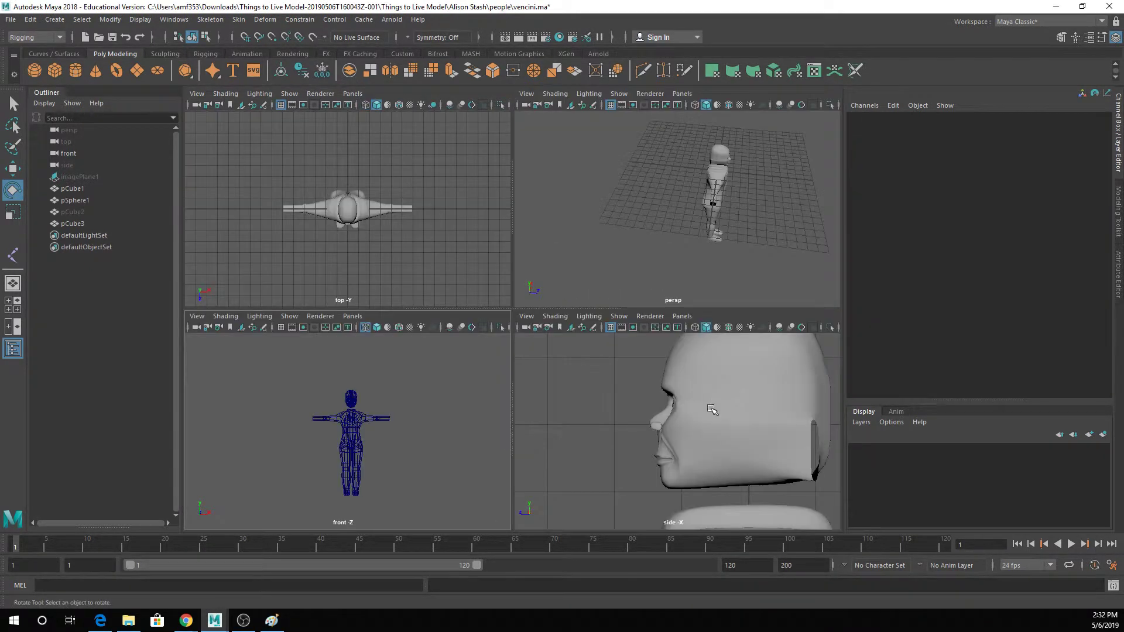
{"action": "left_click", "coordinate": [611, 367]}
{"action": "key", "text": "space"}
{"action": "scroll", "coordinate": [556, 331], "scroll_direction": "up", "scroll_amount": 2}
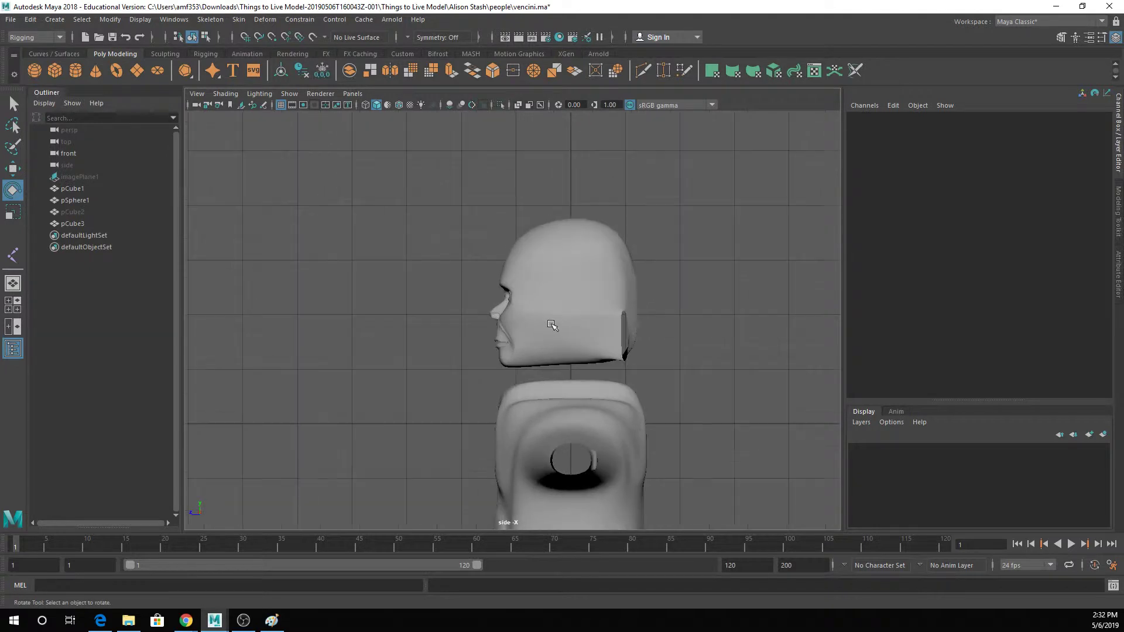
{"action": "middle_click_drag", "start_coordinate": [556, 337], "coordinate": [559, 117], "text": "alt"}
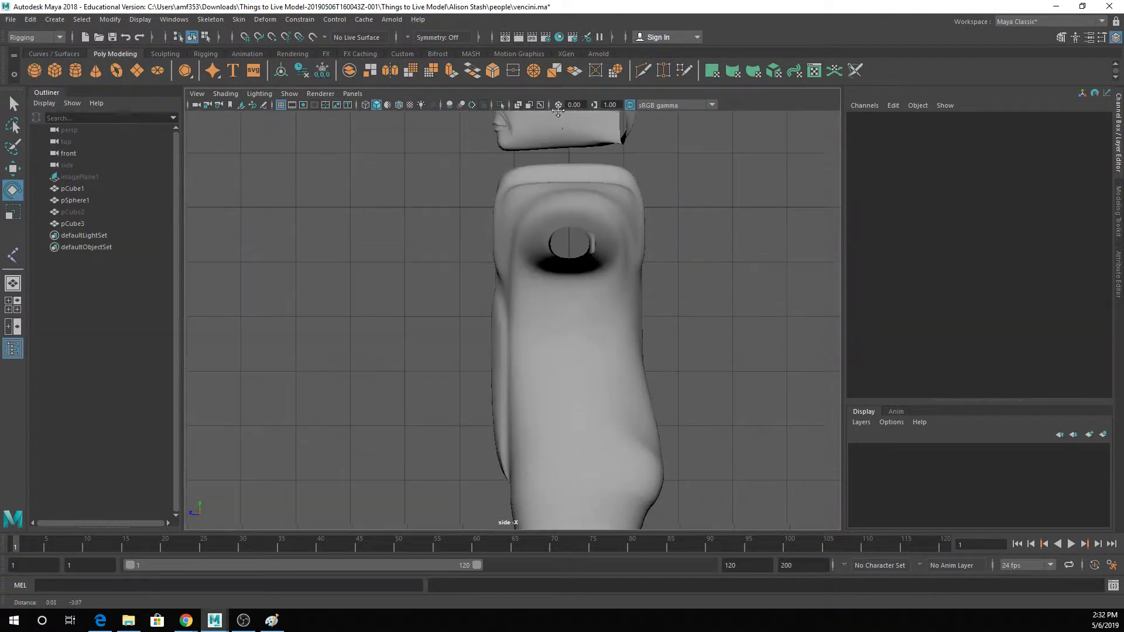
{"action": "middle_click_drag", "start_coordinate": [565, 321], "coordinate": [549, 228], "text": "alt"}
{"action": "scroll", "coordinate": [549, 228], "scroll_direction": "down", "scroll_amount": 2}
{"action": "scroll", "coordinate": [540, 251], "scroll_direction": "down", "scroll_amount": 2}
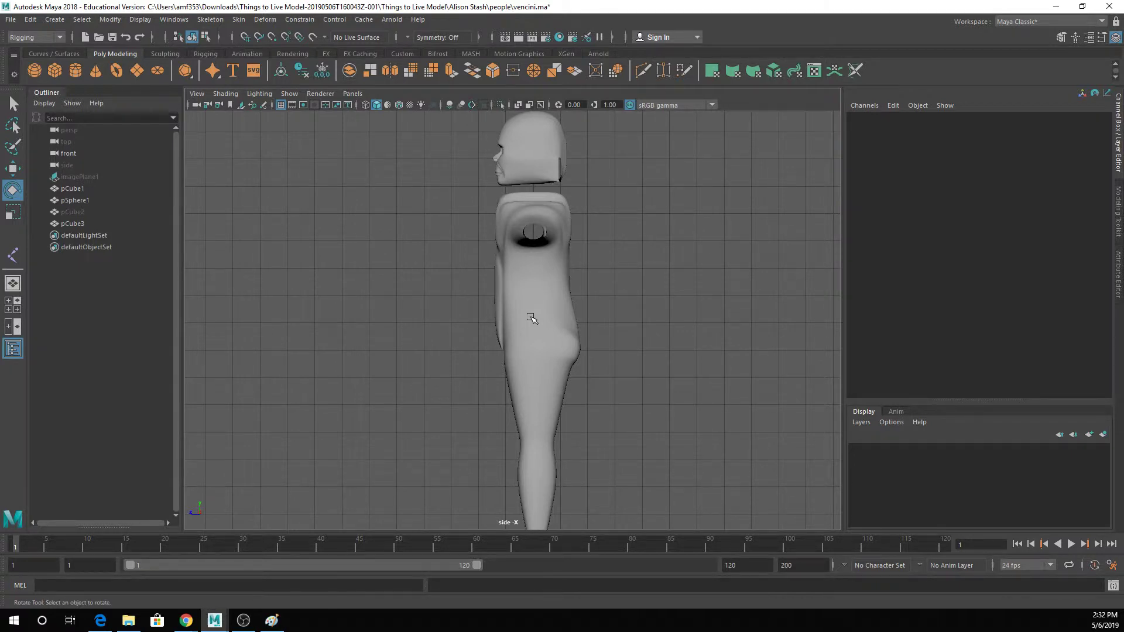
{"action": "key", "text": "4"}
{"action": "scroll", "coordinate": [542, 258], "scroll_direction": "up", "scroll_amount": 4}
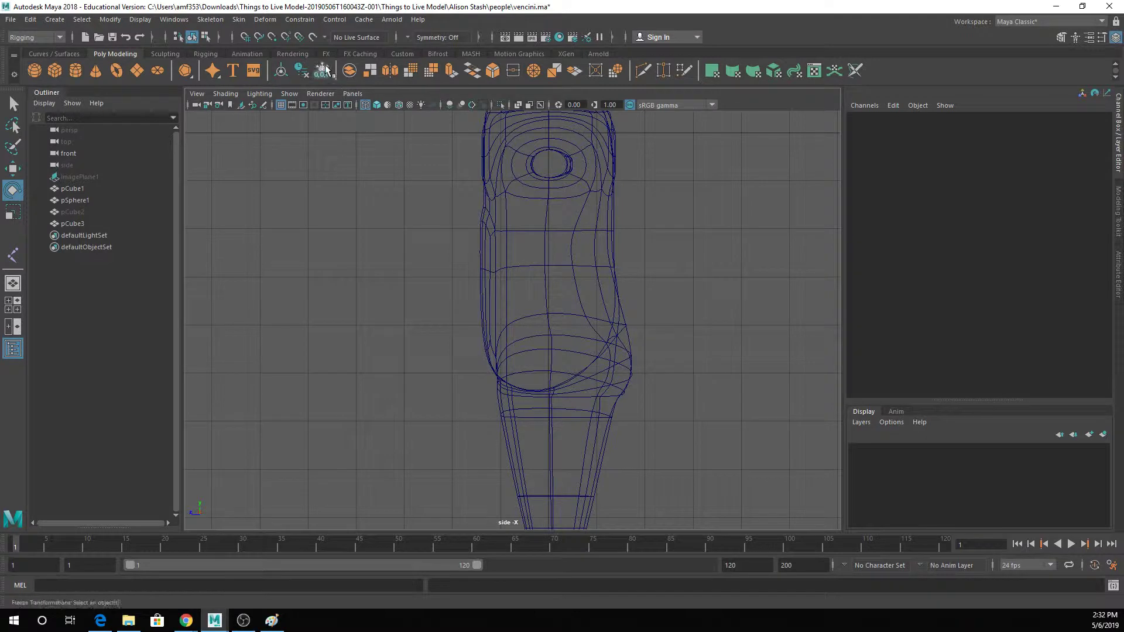
Create a single joint inside the lower torso at about Y -3.8, Z 0.3 and rename it Root.
{"action": "left_click", "coordinate": [210, 19]}
{"action": "left_click", "coordinate": [230, 44]}
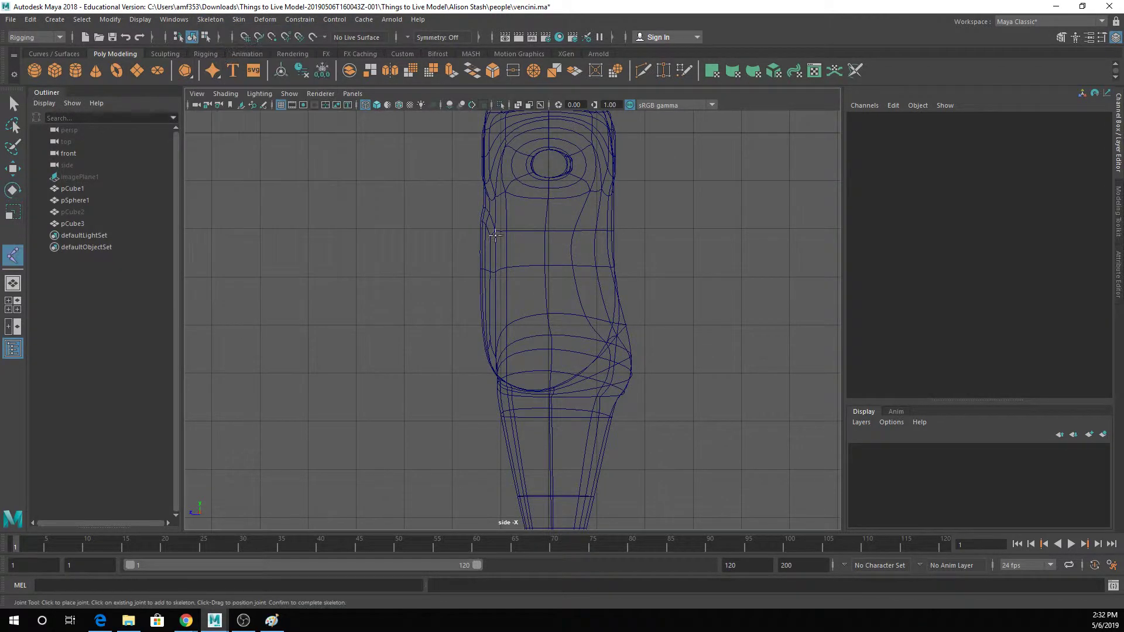
{"action": "left_click", "coordinate": [533, 316]}
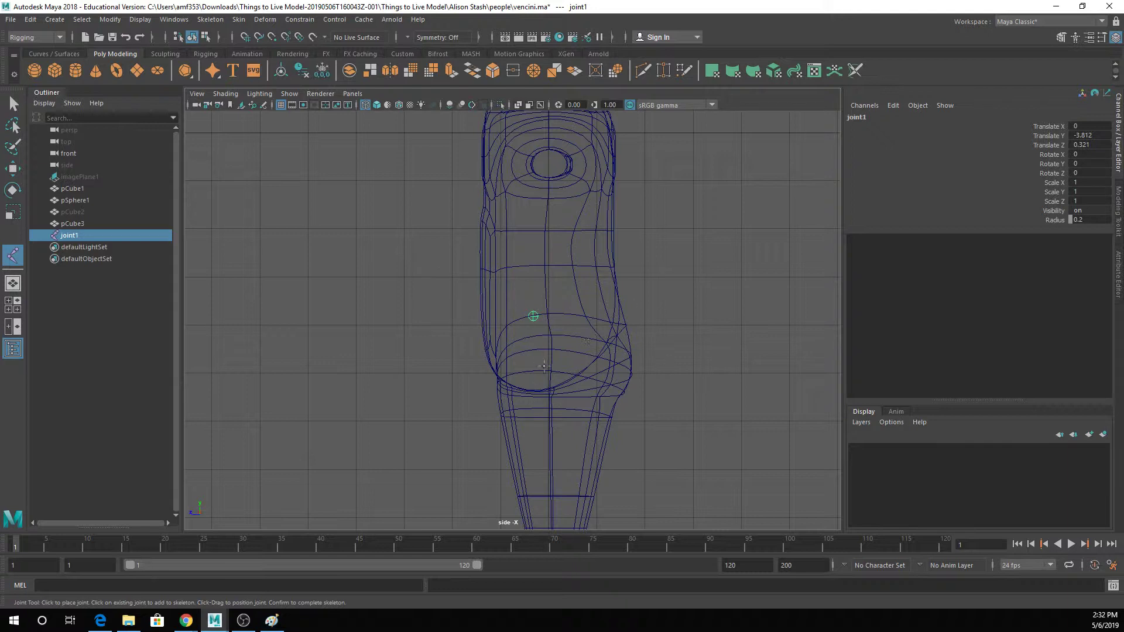
{"action": "double_click", "coordinate": [69, 235]}
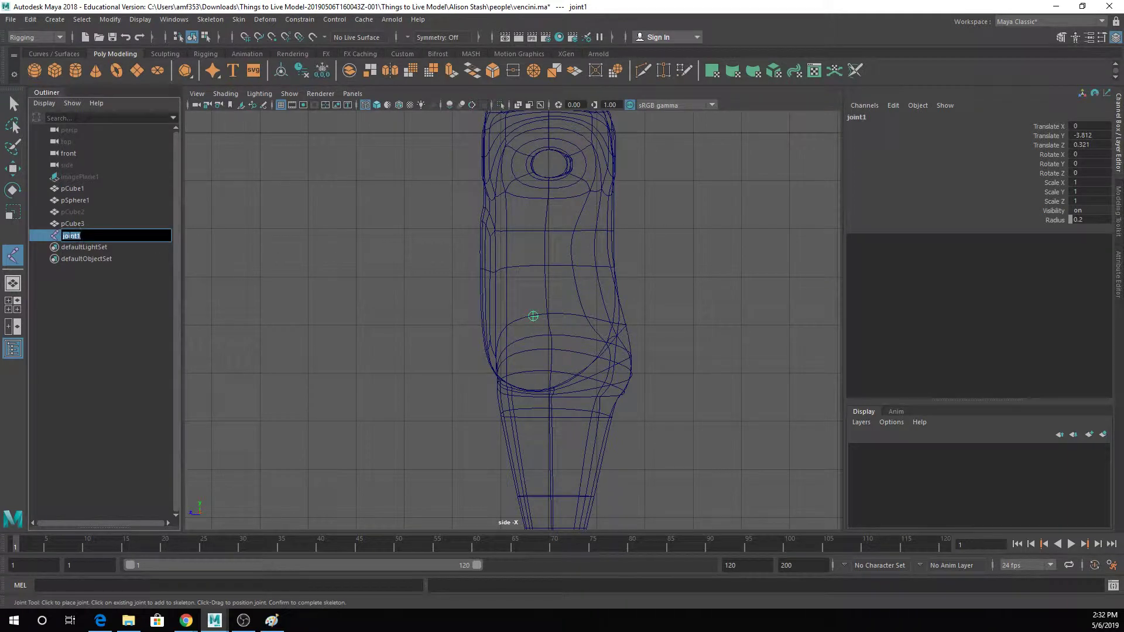
{"action": "type", "text": "Root"}
{"action": "key", "text": "Return"}
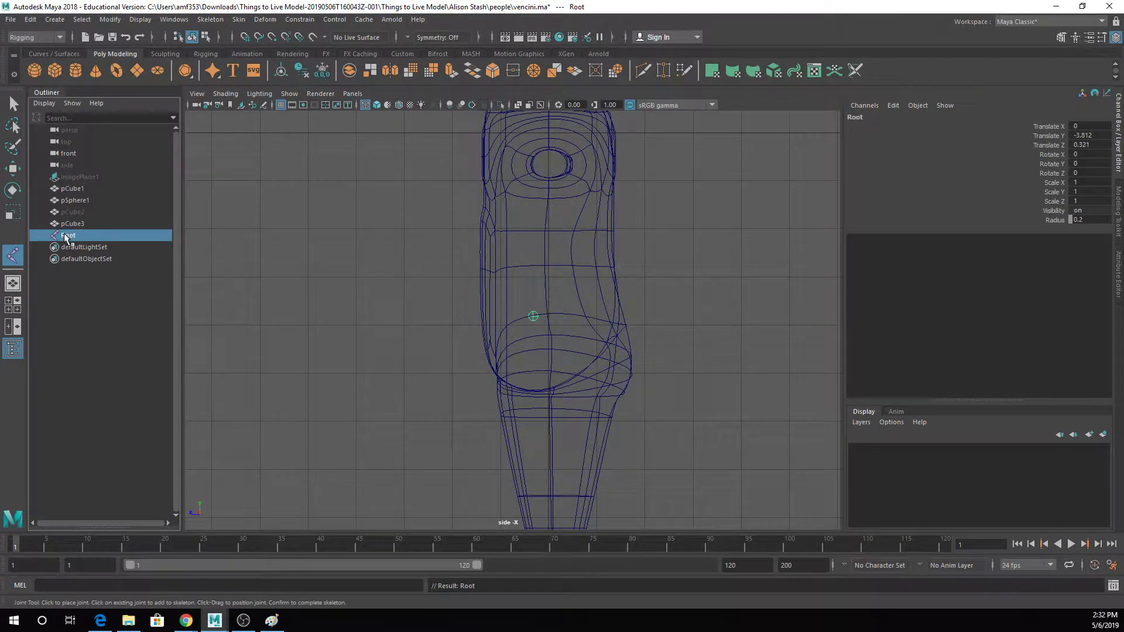
Duplicate the Root joint twice and rename the copies Spine01 and Pelvis.
{"action": "key", "text": "ctrl+d"}
{"action": "key", "text": "ctrl+d"}
{"action": "left_click", "coordinate": [84, 249]}
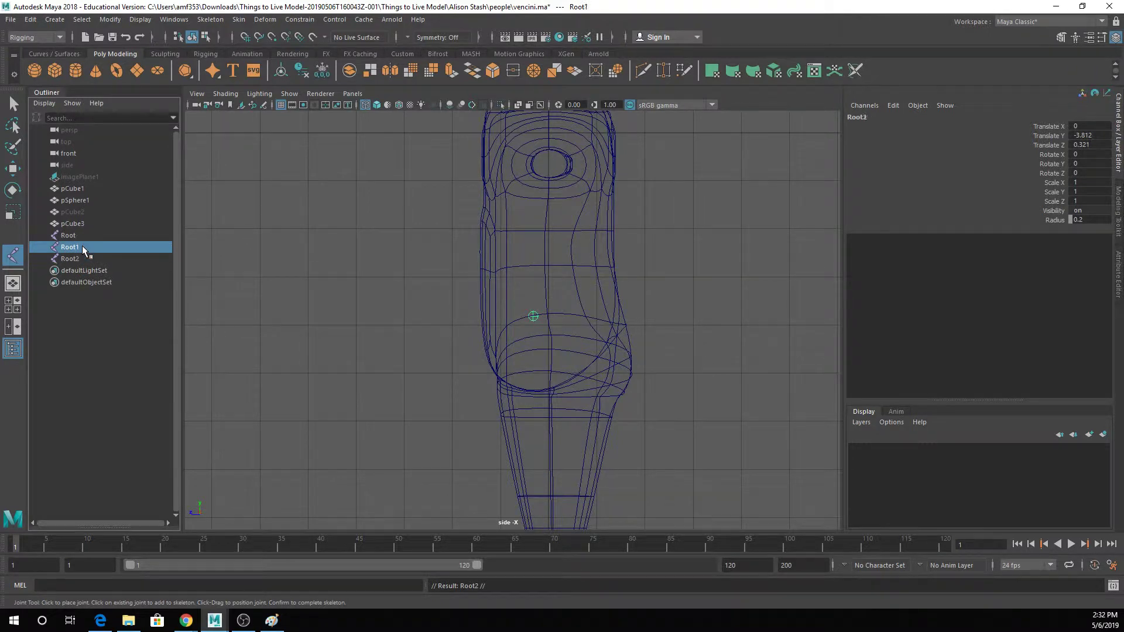
{"action": "key", "text": "w"}
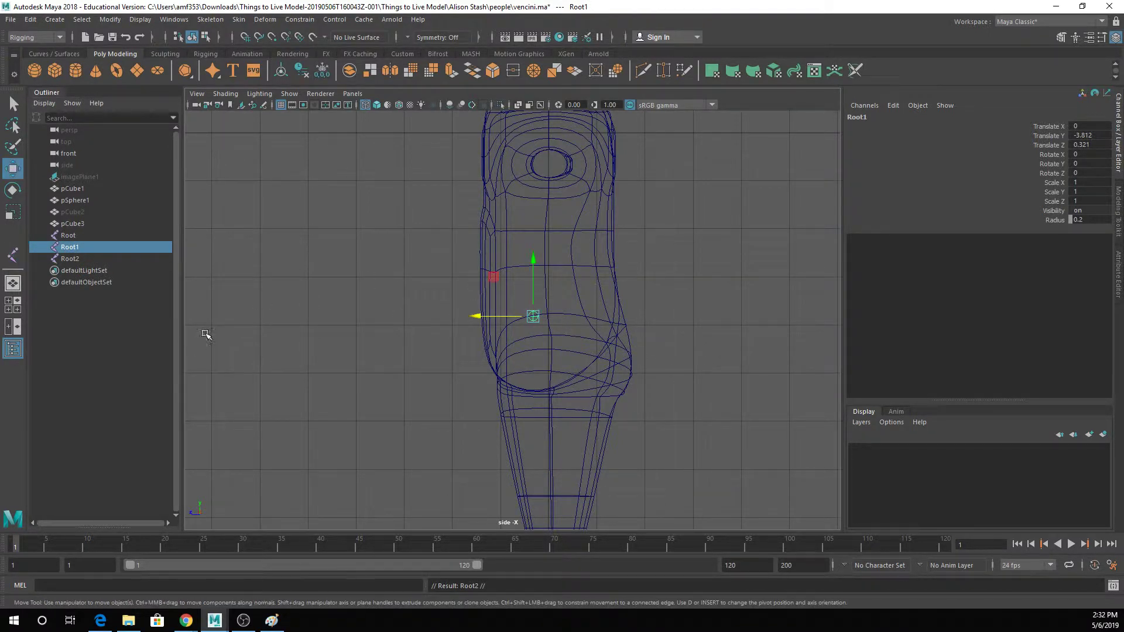
{"action": "double_click", "coordinate": [69, 247]}
{"action": "type", "text": "Spine01"}
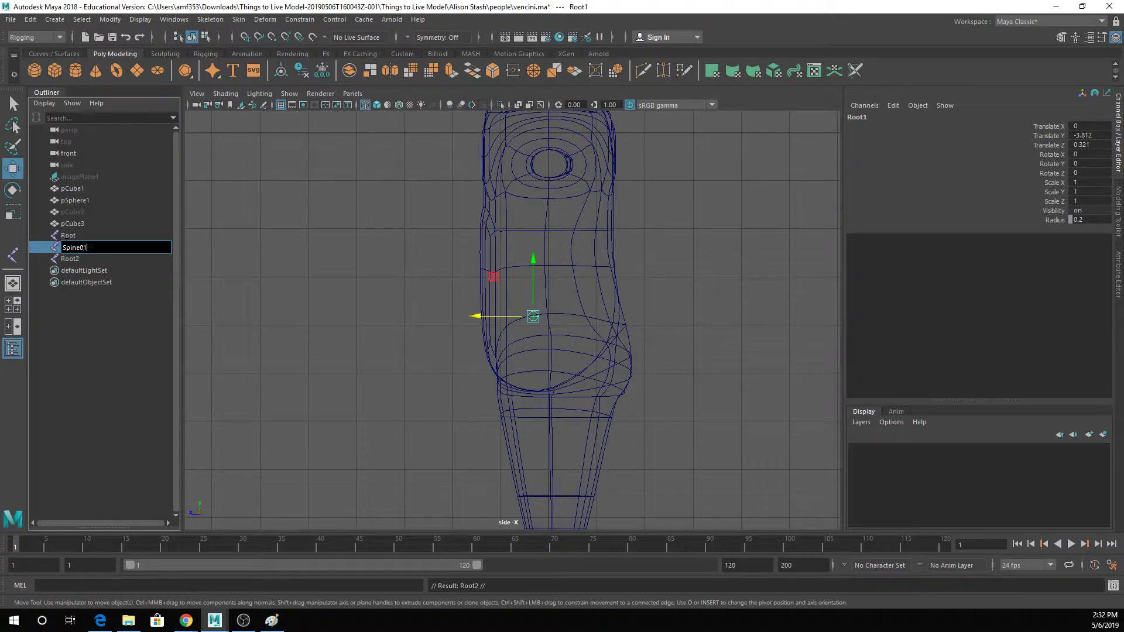
{"action": "key", "text": "Return"}
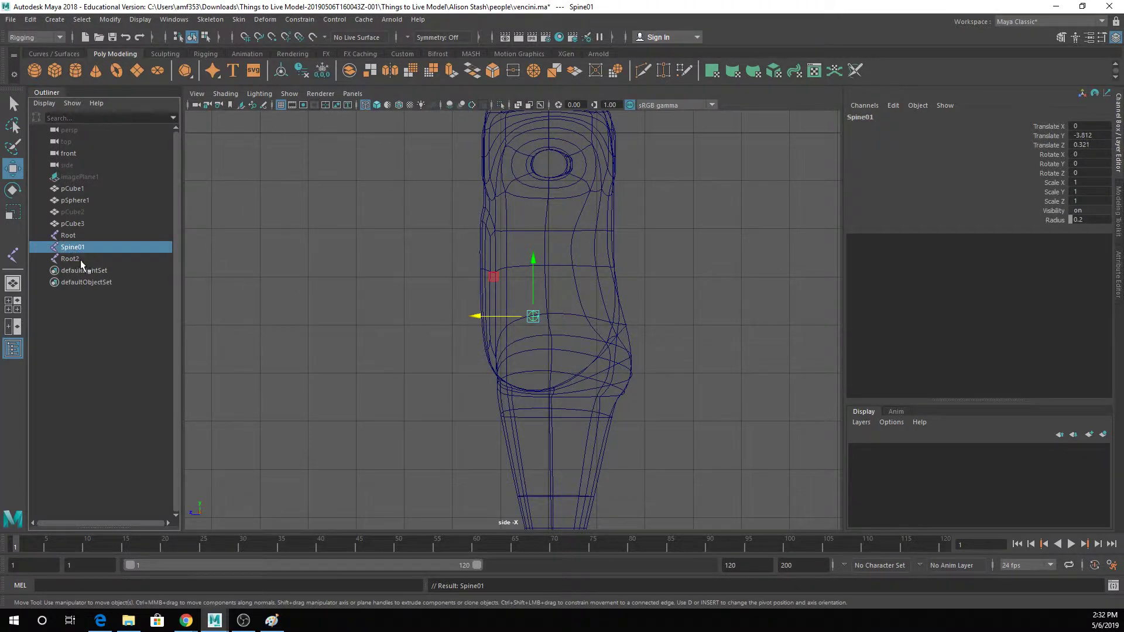
{"action": "double_click", "coordinate": [76, 259]}
{"action": "type", "text": "Relvis"}
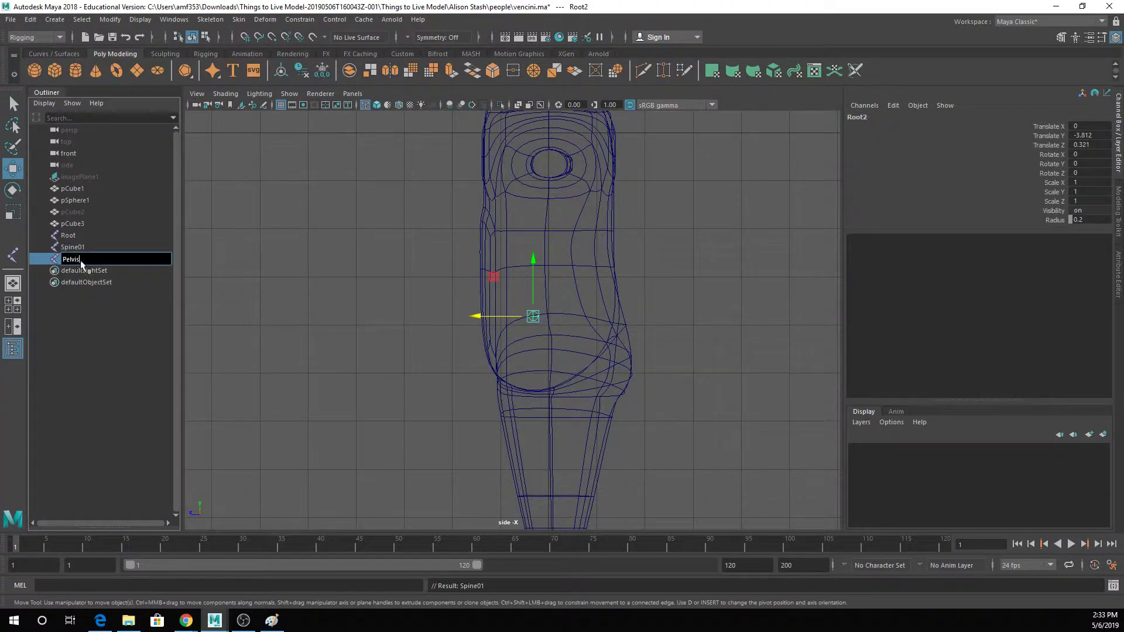
{"action": "key", "text": "Return"}
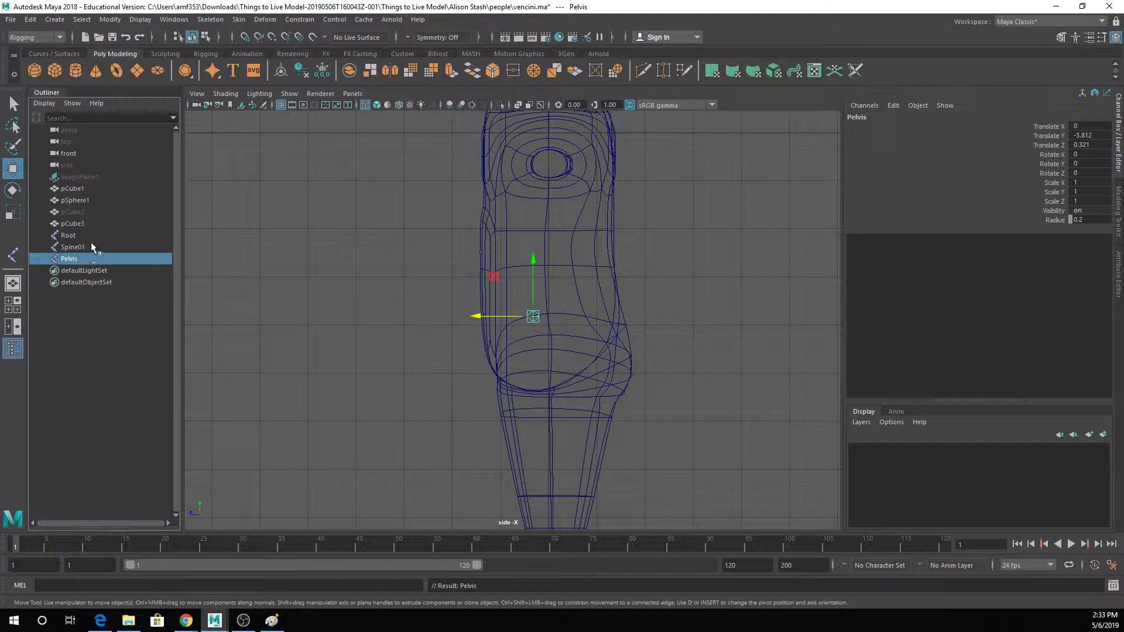
Parent the Spine01 and Pelvis joints under Root and expand Root's hierarchy.
{"action": "left_click", "coordinate": [93, 246]}
{"action": "left_click", "coordinate": [86, 257], "text": "shift"}
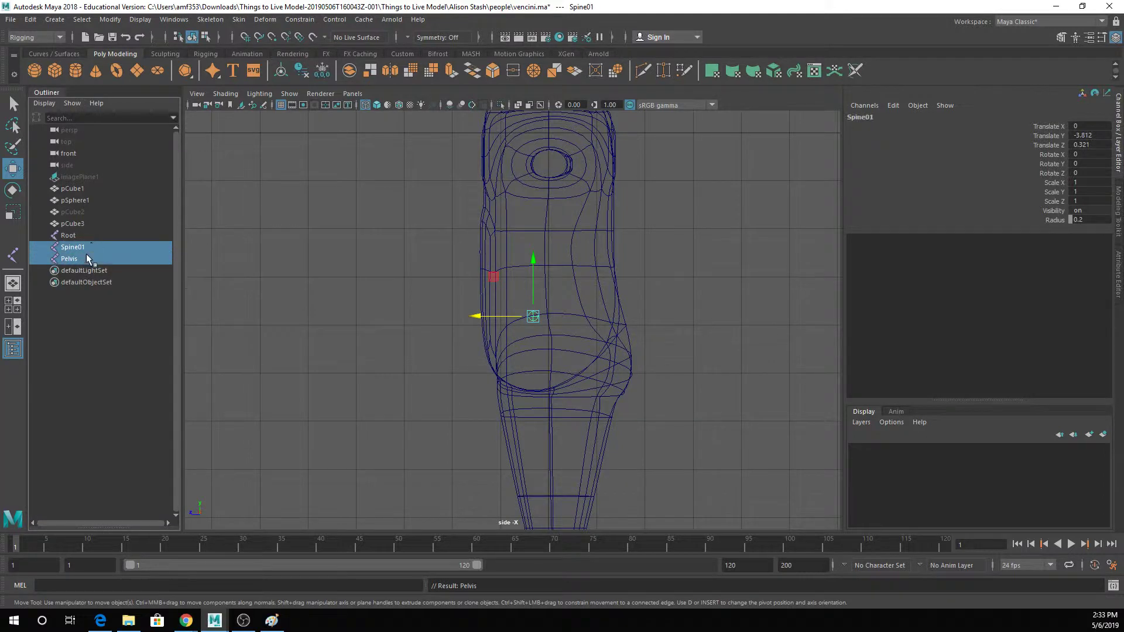
{"action": "left_click_drag", "start_coordinate": [75, 251], "coordinate": [75, 237]}
{"action": "left_click", "coordinate": [75, 234]}
{"action": "left_click", "coordinate": [42, 236]}
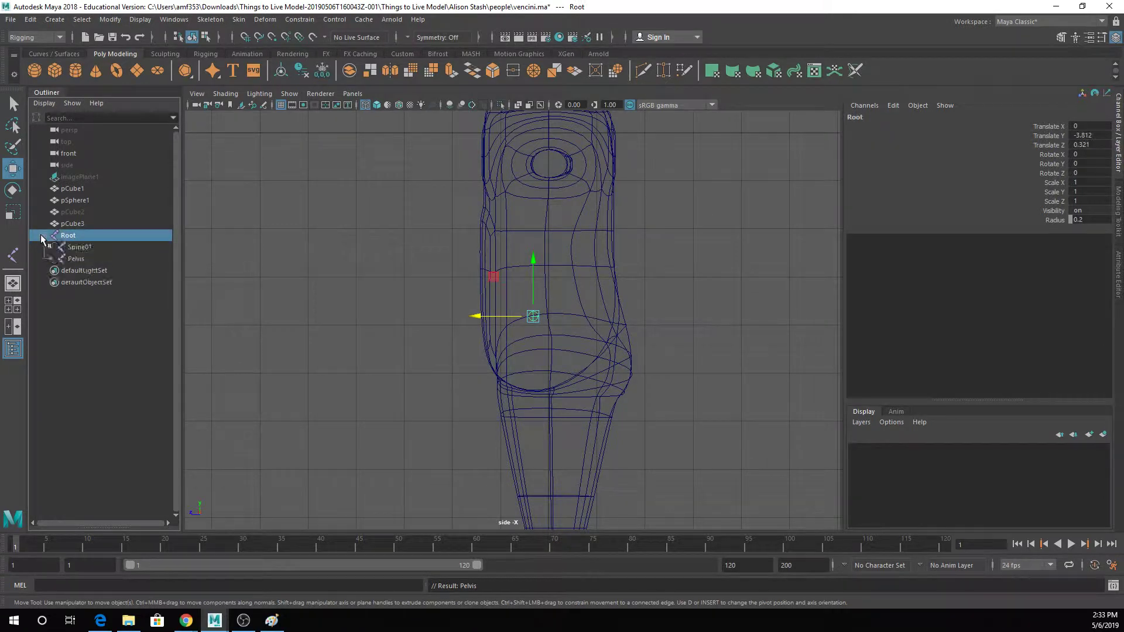
Test moving the Root joint out of the torso and keyframing its attributes, undoing each test.
{"action": "left_click", "coordinate": [75, 248]}
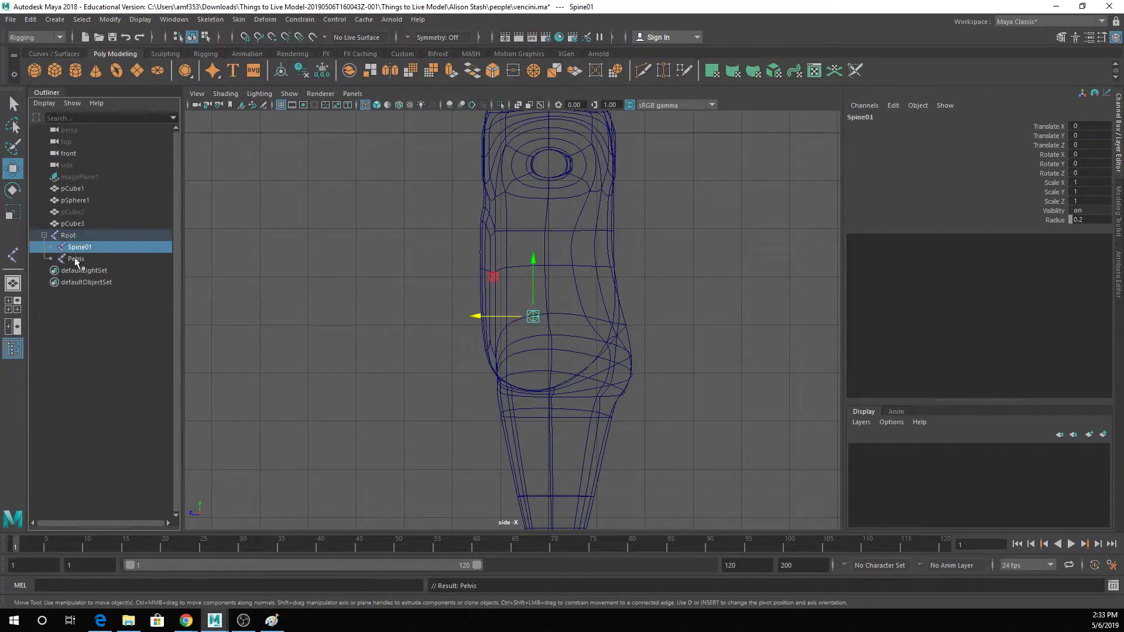
{"action": "left_click", "coordinate": [74, 259], "text": "shift"}
{"action": "left_click", "coordinate": [68, 229]}
{"action": "left_click", "coordinate": [75, 238]}
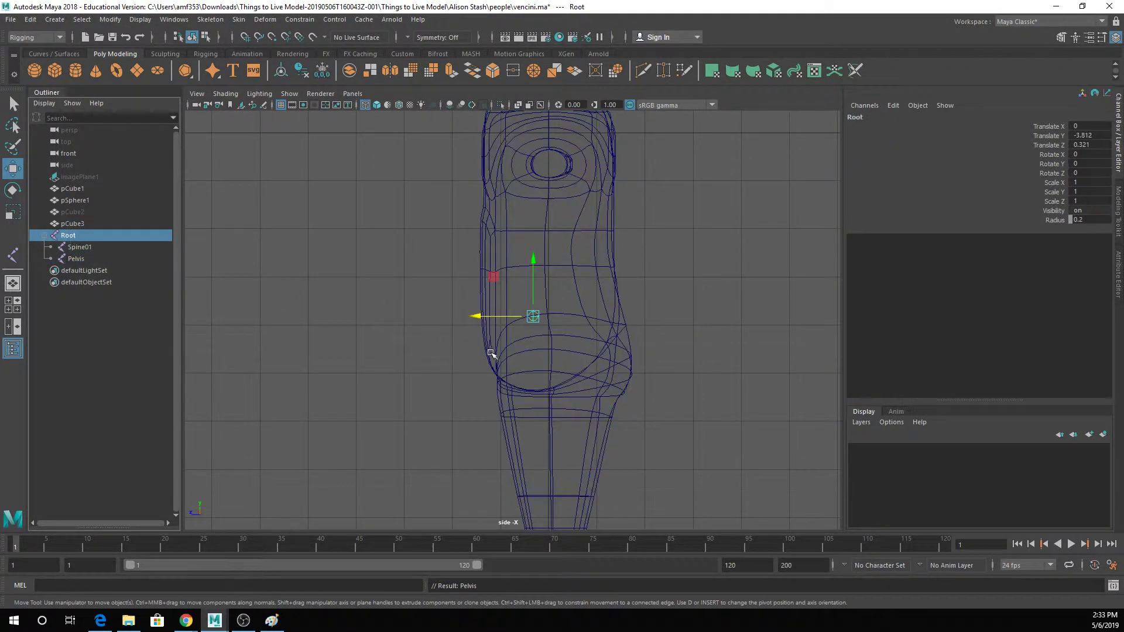
{"action": "left_click_drag", "start_coordinate": [533, 317], "coordinate": [378, 272]}
{"action": "key", "text": "ctrl+z"}
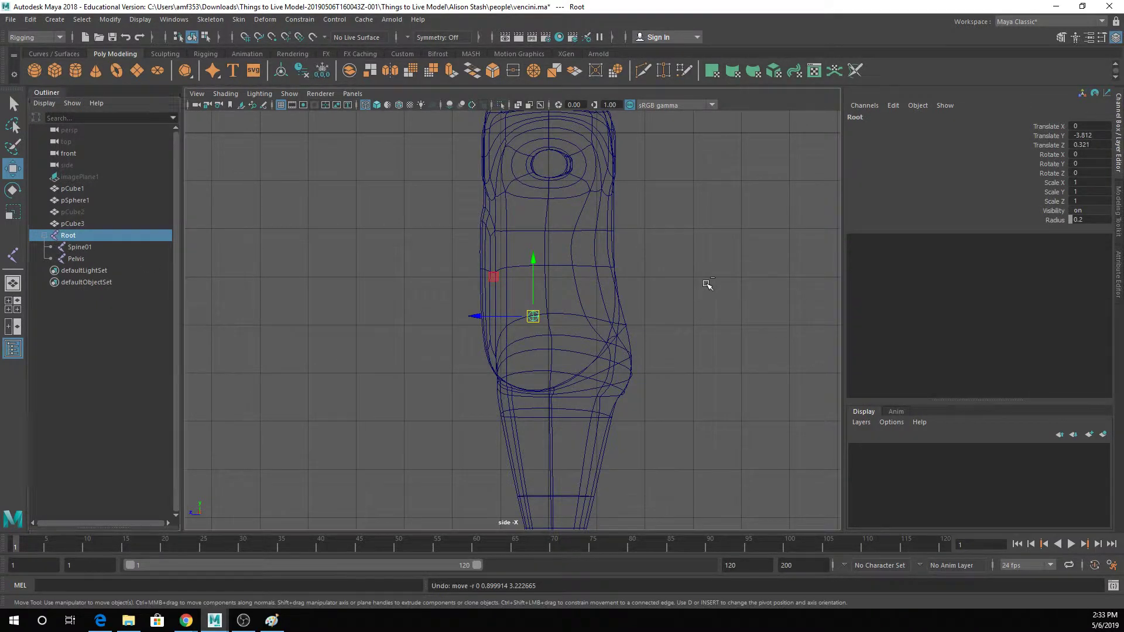
{"action": "key", "text": "s"}
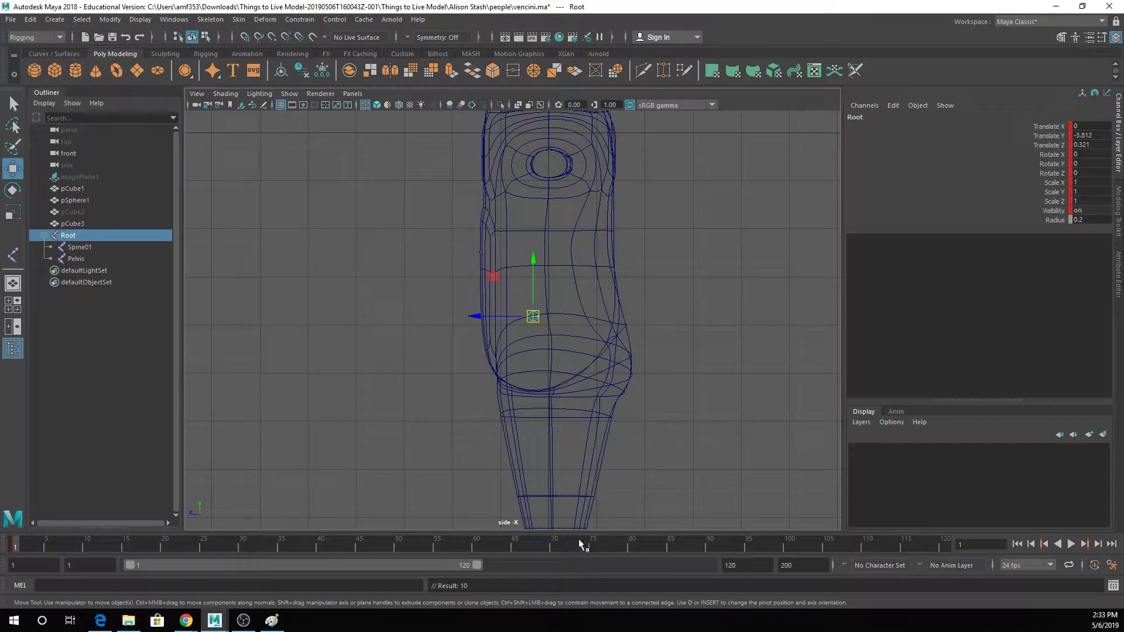
{"action": "key", "text": "ctrl+z"}
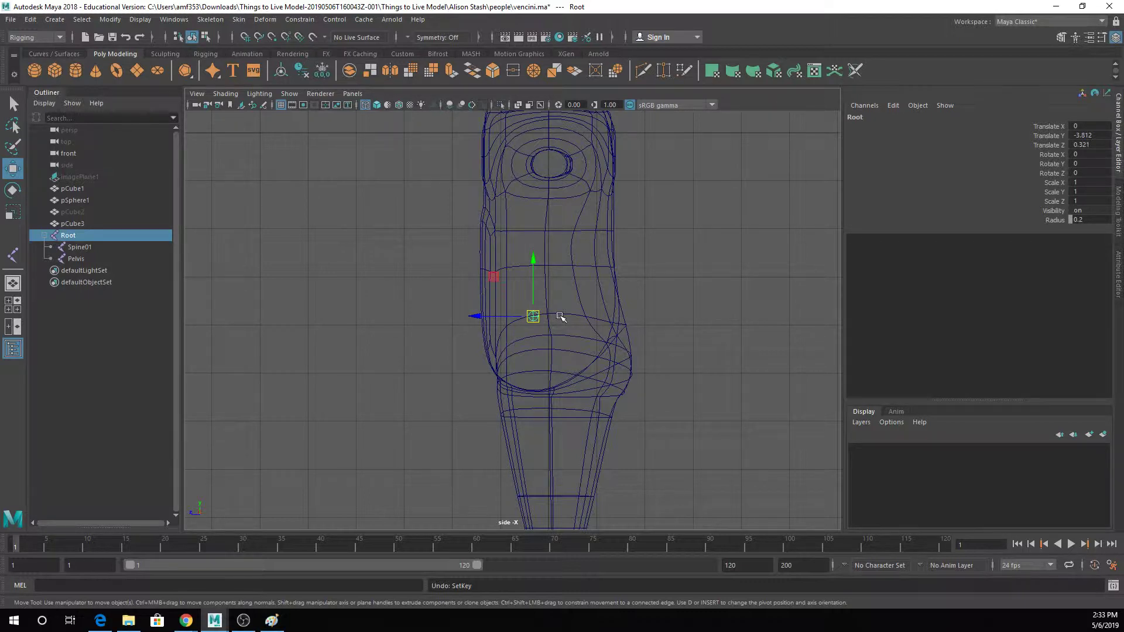
Create a four-joint leg chain in the side view from the hip at about Y -4.2 through the knee and ankle to the foot.
{"action": "scroll", "coordinate": [560, 317], "scroll_direction": "down", "scroll_amount": 3}
{"action": "middle_click_drag", "start_coordinate": [558, 303], "coordinate": [513, 194], "text": "alt"}
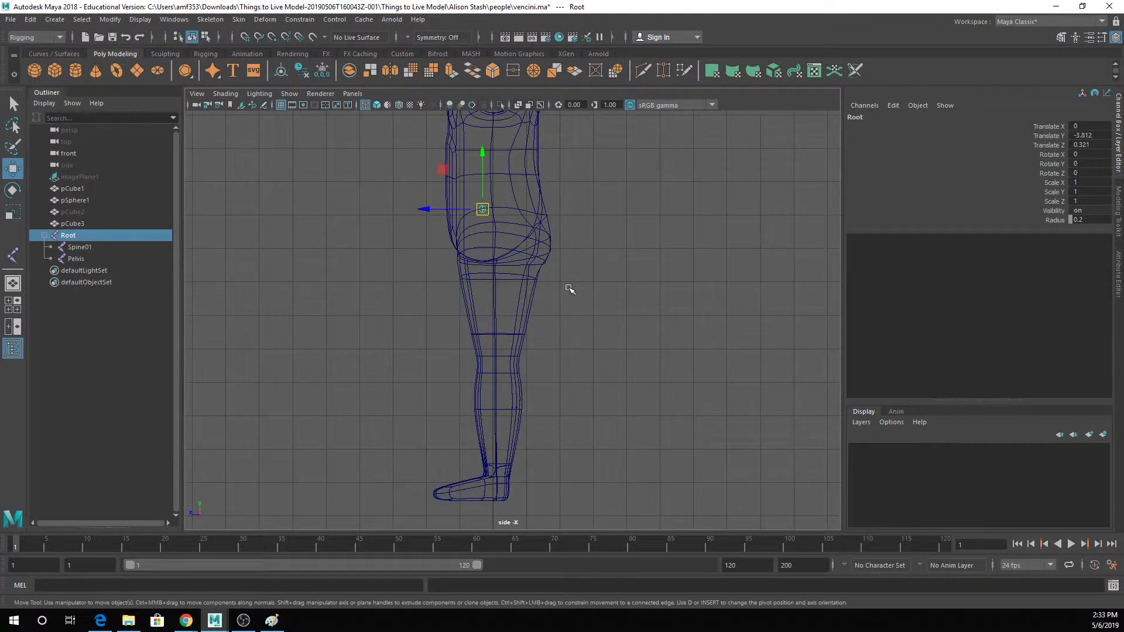
{"action": "left_click", "coordinate": [570, 289]}
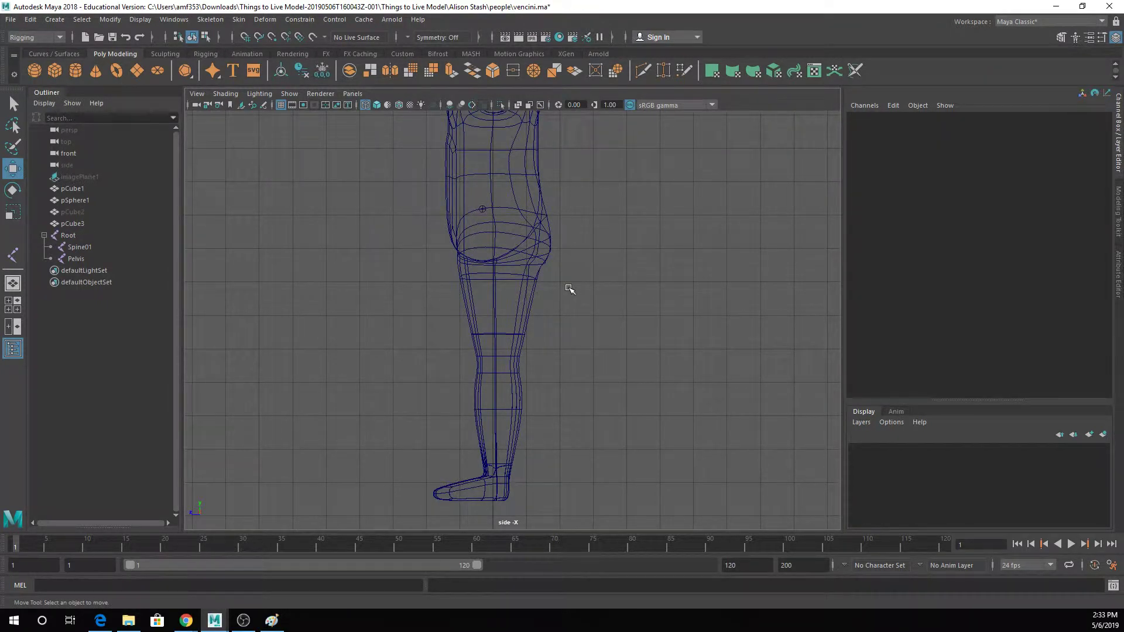
{"action": "left_click", "coordinate": [240, 19]}
{"action": "mouse_move", "coordinate": [210, 19]}
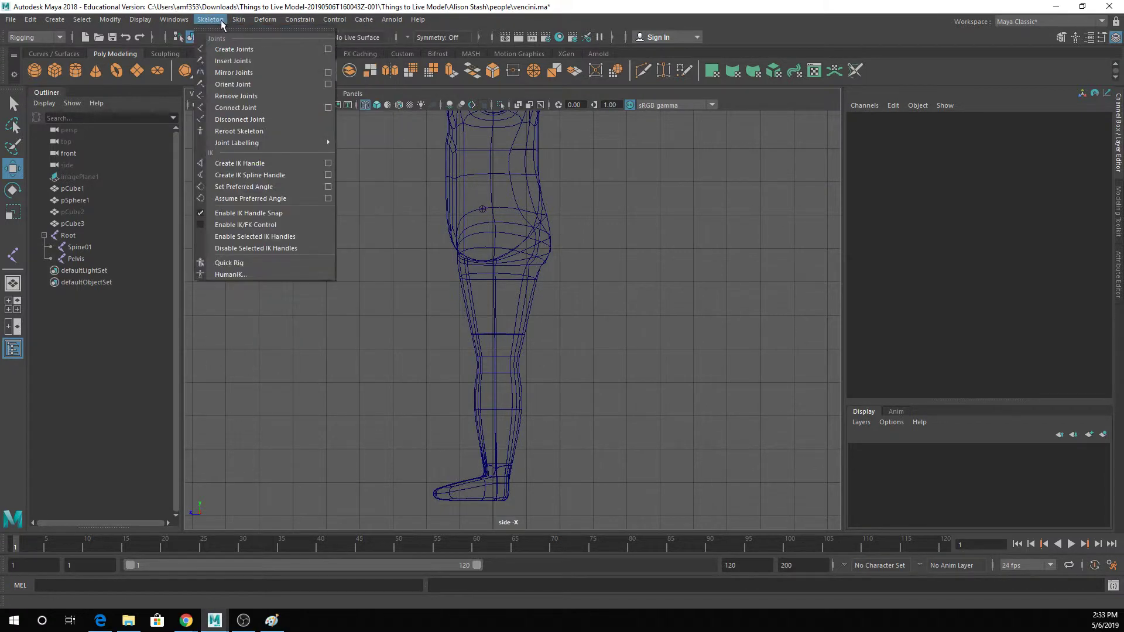
{"action": "left_click", "coordinate": [229, 49]}
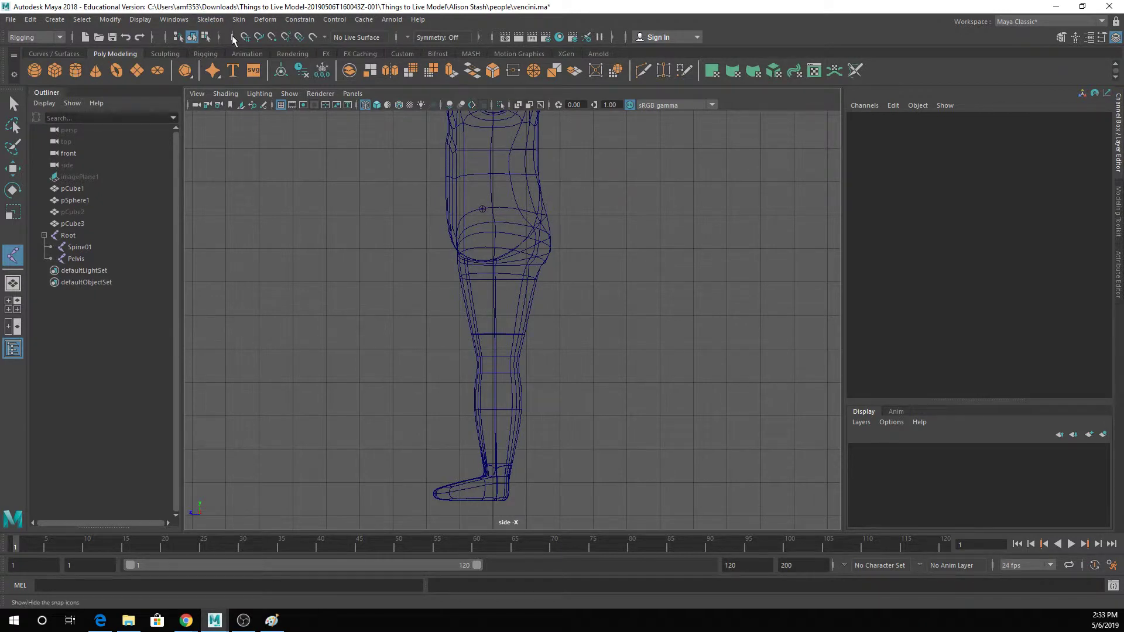
{"action": "left_click", "coordinate": [212, 20]}
{"action": "left_click", "coordinate": [229, 46]}
{"action": "left_click", "coordinate": [491, 222]}
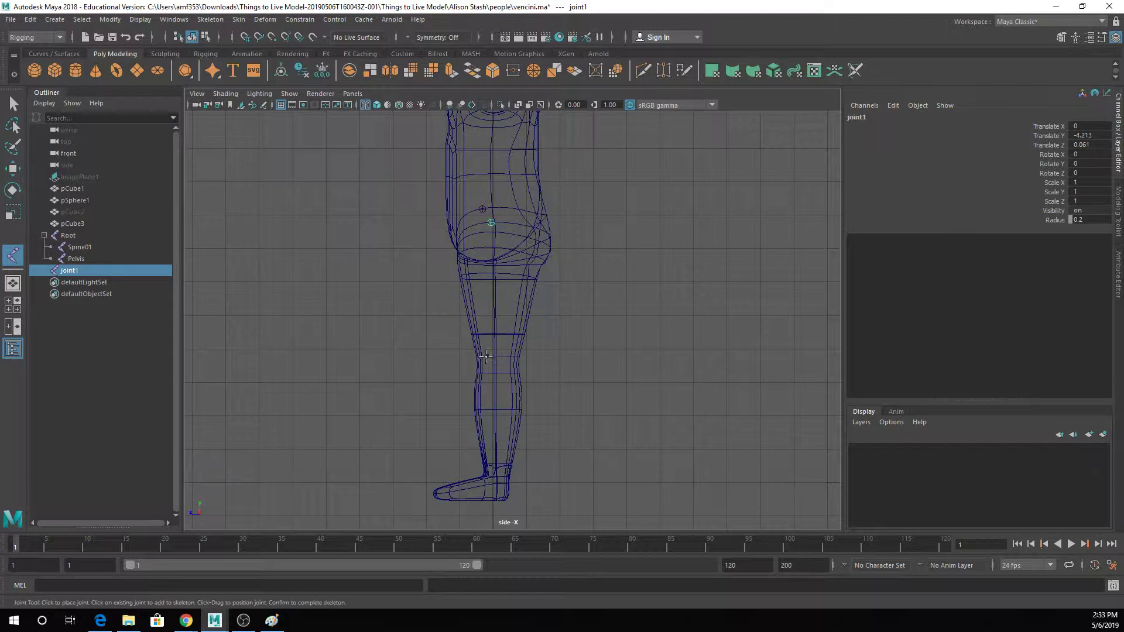
{"action": "left_click", "coordinate": [486, 357]}
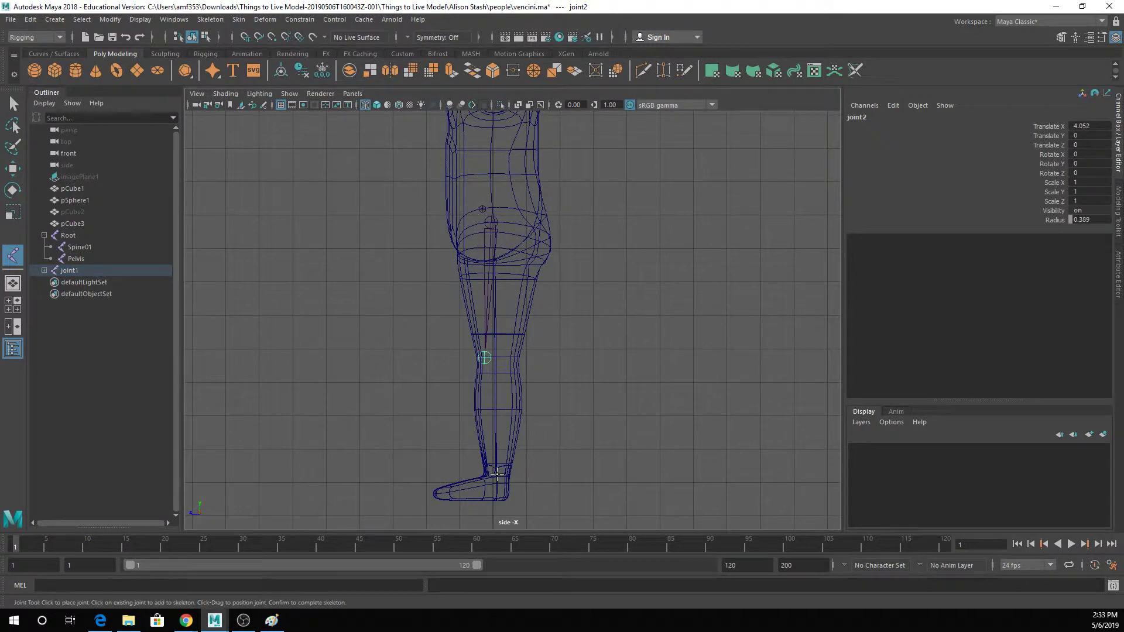
{"action": "left_click", "coordinate": [499, 474]}
{"action": "left_click", "coordinate": [466, 490]}
{"action": "key", "text": "Return"}
Select the leg chain from its hip joint and display the perspective view in wireframe.
{"action": "key", "text": "q"}
{"action": "left_click", "coordinate": [488, 304]}
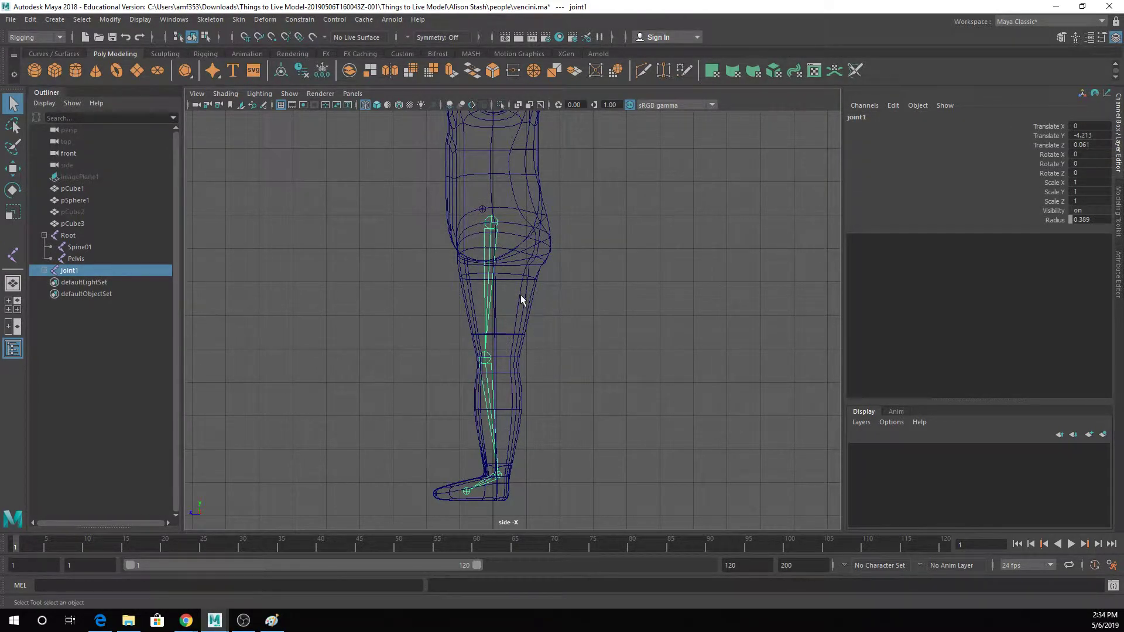
{"action": "key", "text": "space"}
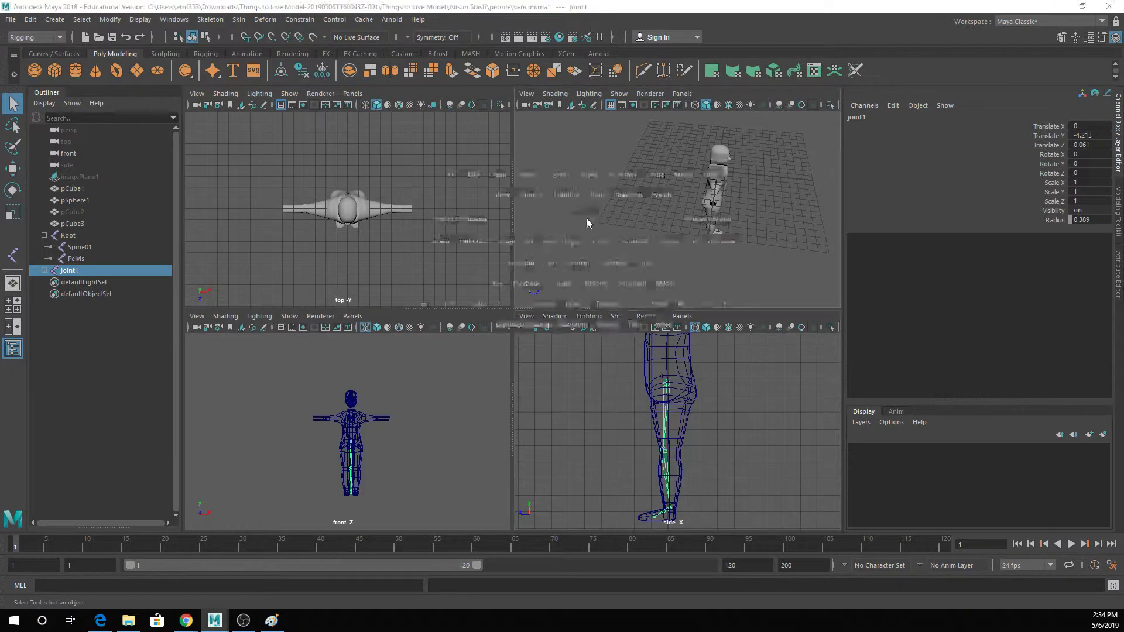
{"action": "key", "text": "space"}
{"action": "key", "text": "4"}
{"action": "key", "text": "space"}
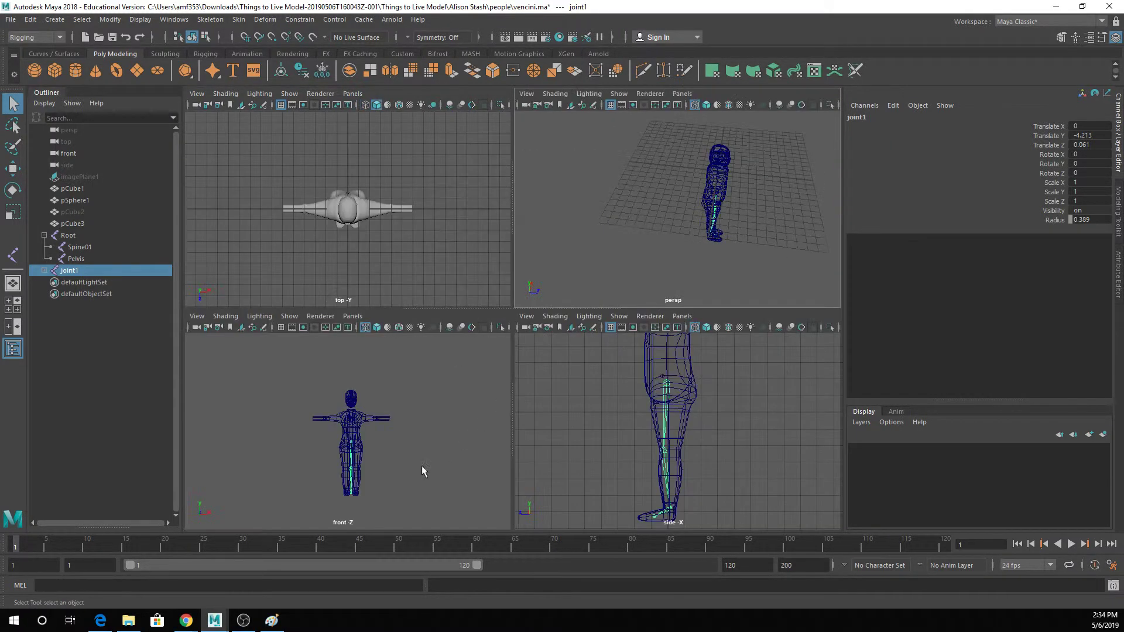
Move the leg chain sideways into the character's left leg in the front view, to about X 0.74.
{"action": "key", "text": "space"}
{"action": "scroll", "coordinate": [428, 395], "scroll_direction": "up", "scroll_amount": 5}
{"action": "middle_click_drag", "start_coordinate": [513, 444], "coordinate": [457, 329], "text": "alt"}
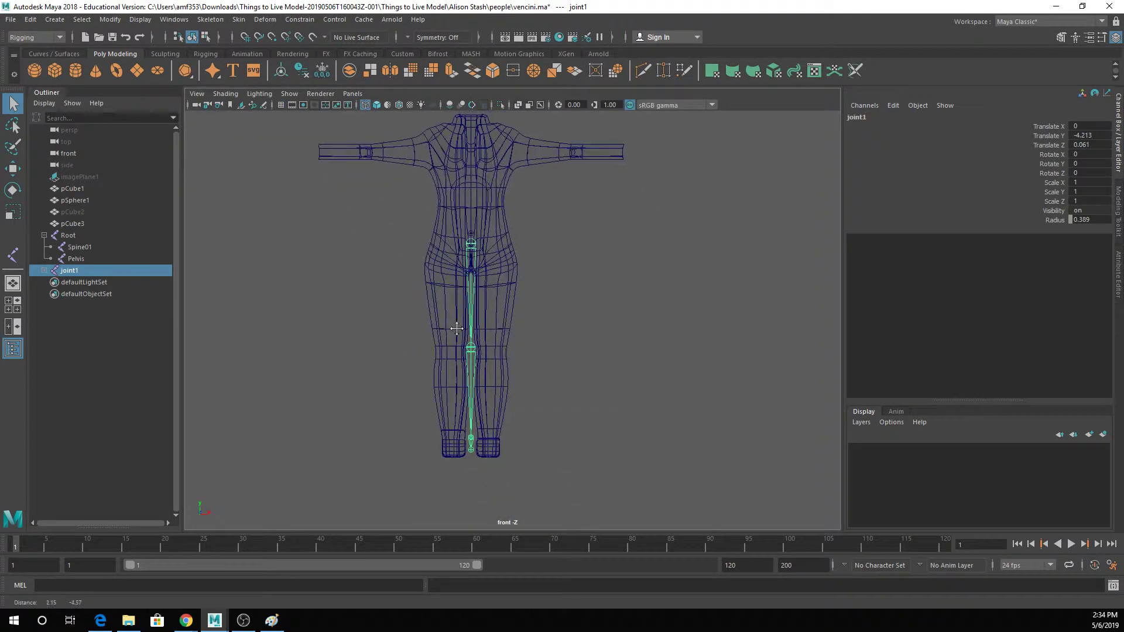
{"action": "scroll", "coordinate": [457, 334], "scroll_direction": "up", "scroll_amount": 3}
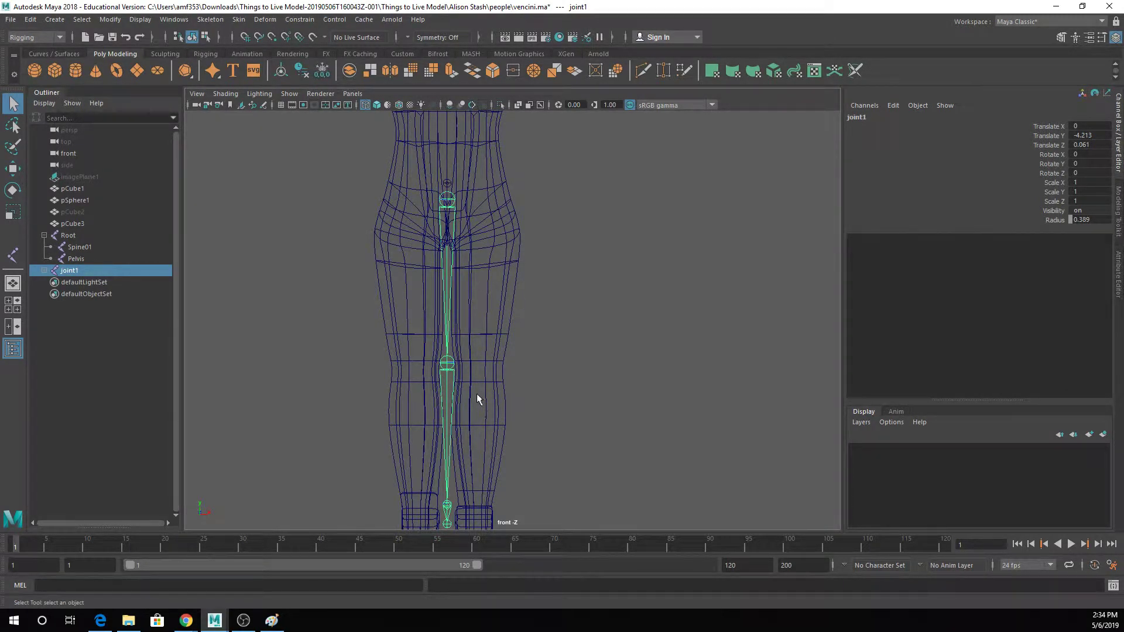
{"action": "key", "text": "w"}
{"action": "left_click_drag", "start_coordinate": [505, 200], "coordinate": [537, 200]}
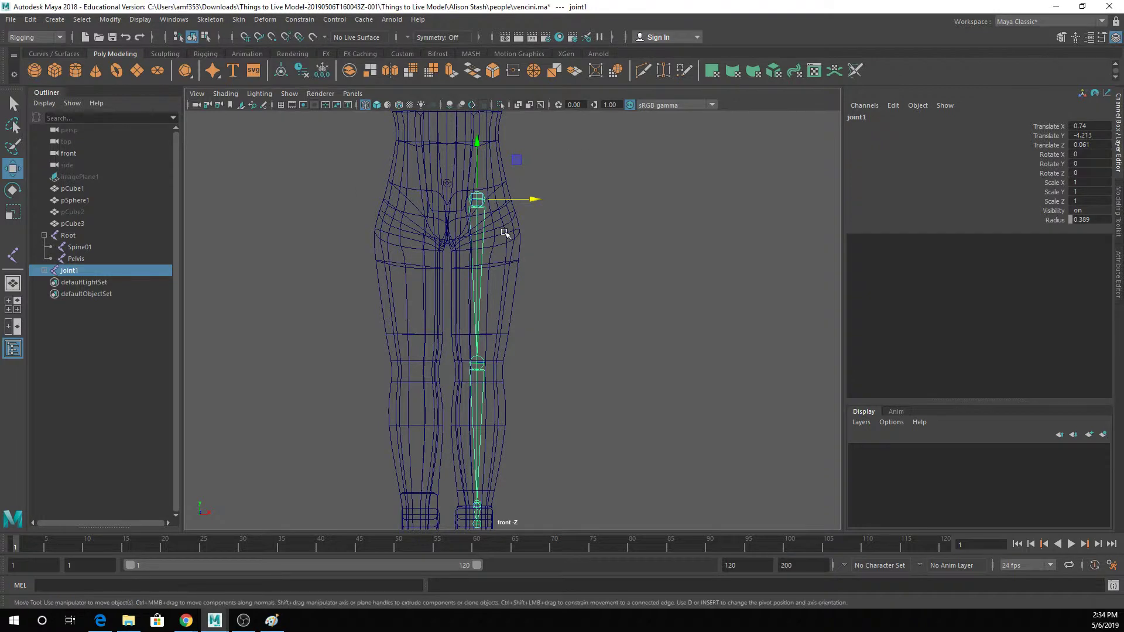
Expand the leg chain's hierarchy in the Outliner and rename its top joint L_Hip.
{"action": "key", "text": "space"}
{"action": "key", "text": "space"}
{"action": "left_click_drag", "start_coordinate": [660, 329], "coordinate": [501, 278], "text": "alt"}
{"action": "left_click", "coordinate": [44, 271]}
{"action": "left_click", "coordinate": [44, 271]}
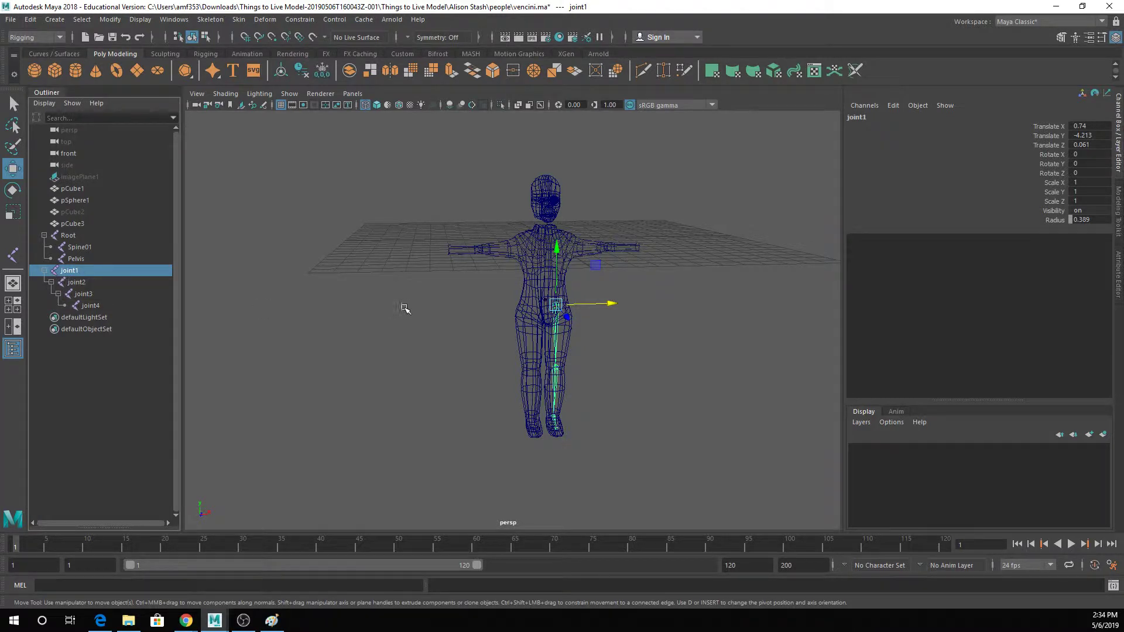
{"action": "double_click", "coordinate": [71, 270]}
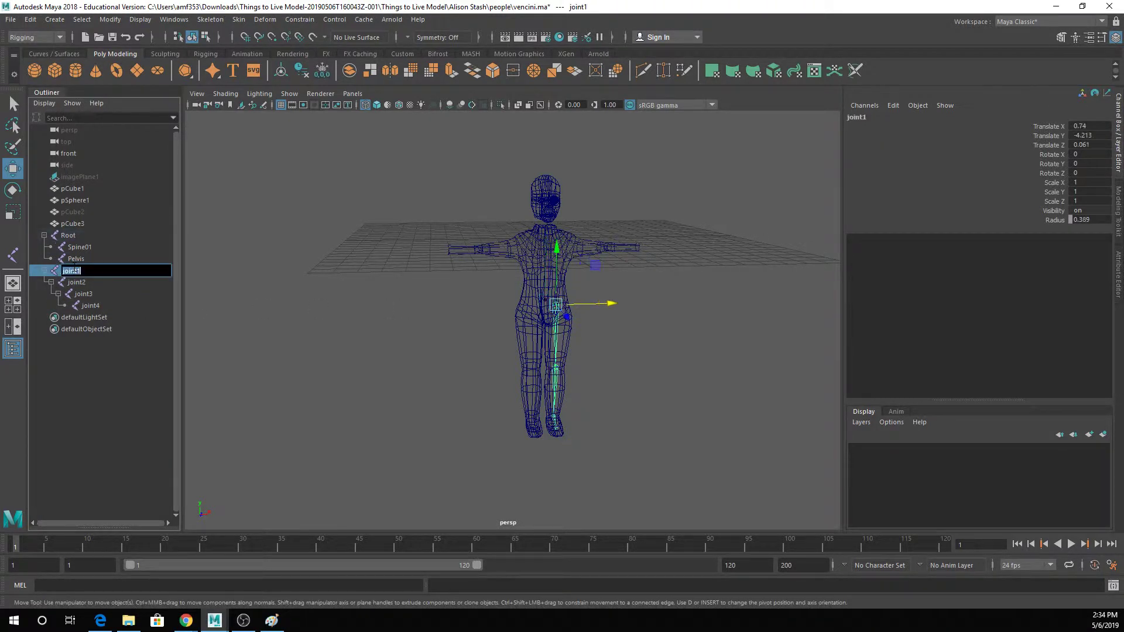
{"action": "type", "text": "L H"}
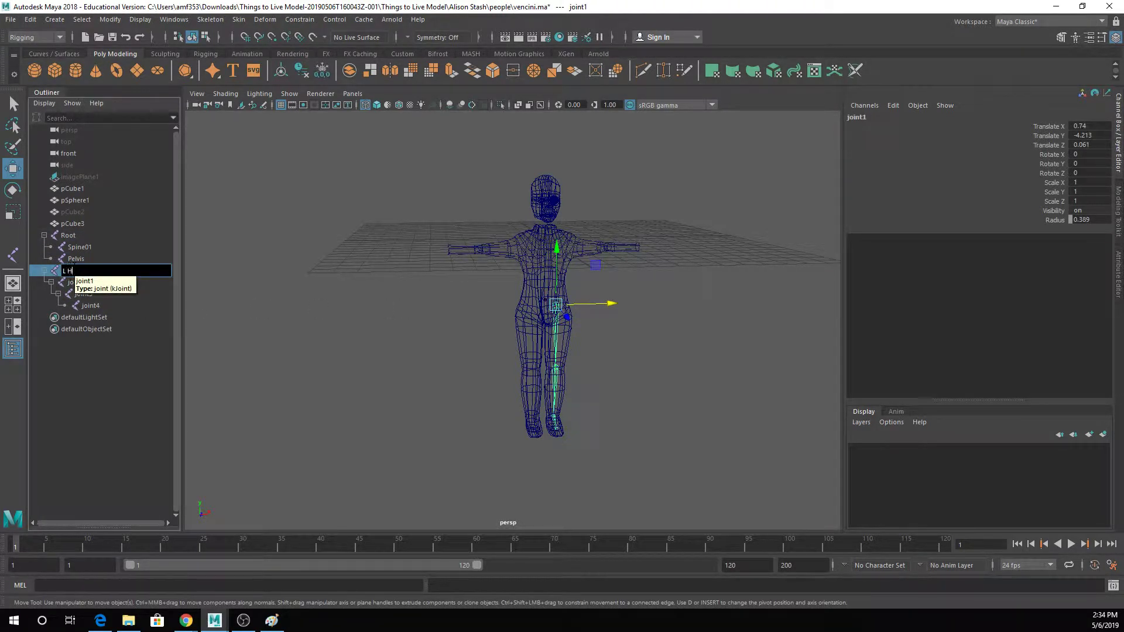
{"action": "type", "text": "_Hip"}
{"action": "key", "text": "Return"}
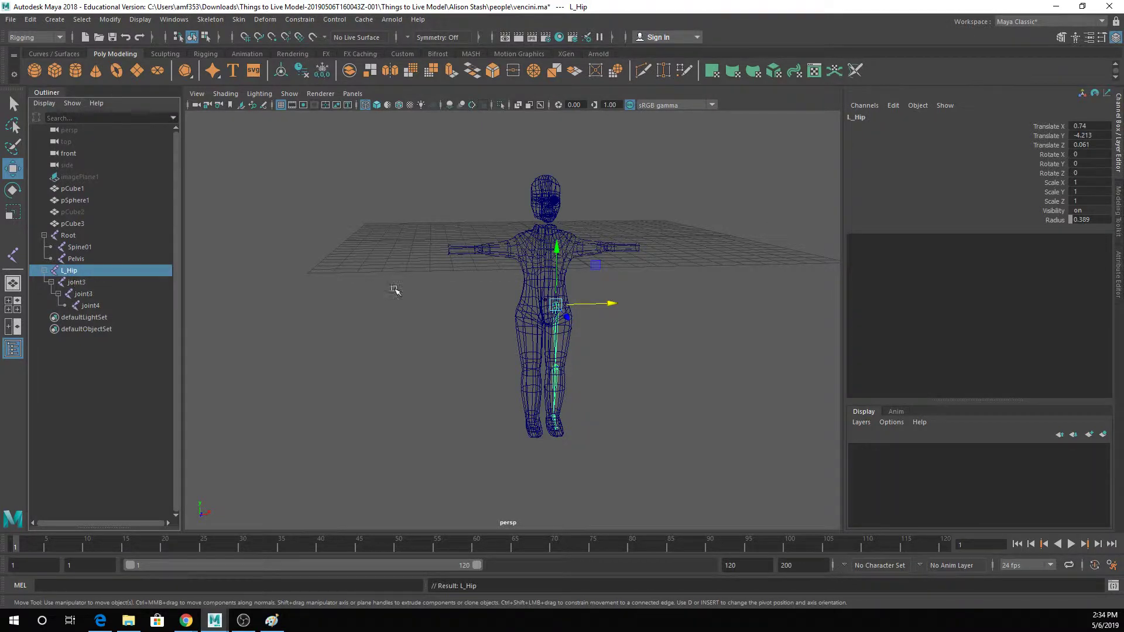
{"action": "scroll", "coordinate": [605, 291], "scroll_direction": "up", "scroll_amount": 3}
{"action": "scroll", "coordinate": [605, 291], "scroll_direction": "up", "scroll_amount": 3}
{"action": "middle_click_drag", "start_coordinate": [605, 291], "coordinate": [514, 341], "text": "alt"}
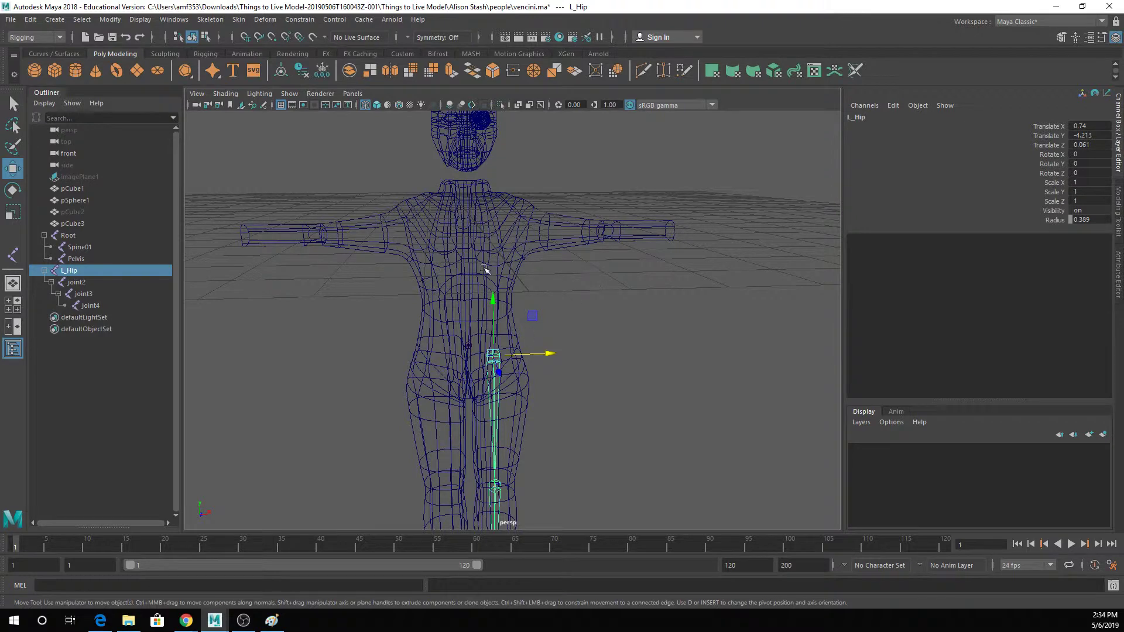
{"action": "left_click_drag", "start_coordinate": [487, 270], "coordinate": [648, 231], "text": "alt"}
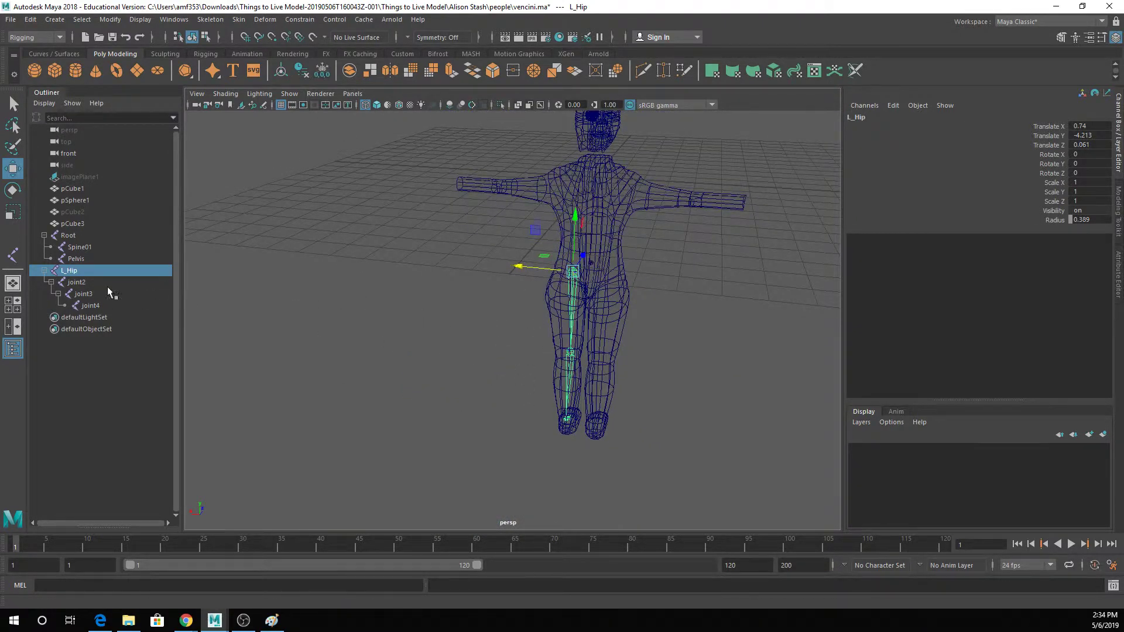
Rename the three joints below L_Hip in the leg chain, in descending order, as L_Knee, L_Ankle and L_Ball.
{"action": "double_click", "coordinate": [79, 283]}
{"action": "type", "text": "L_Ke"}
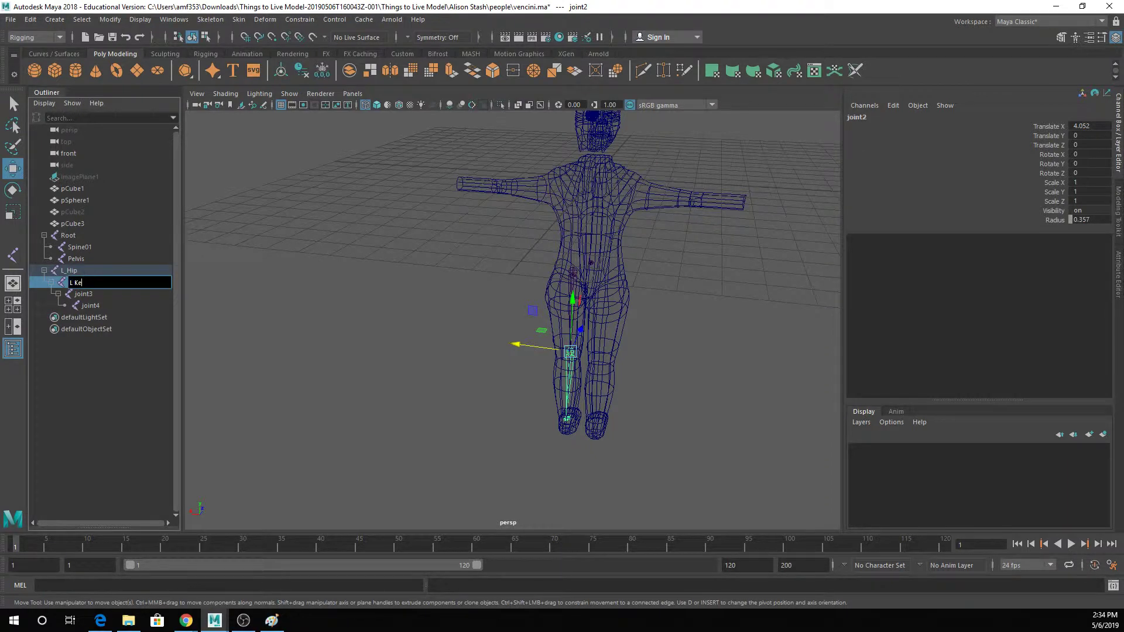
{"action": "type", "text": "nee"}
{"action": "key", "text": "Return"}
{"action": "double_click", "coordinate": [85, 294]}
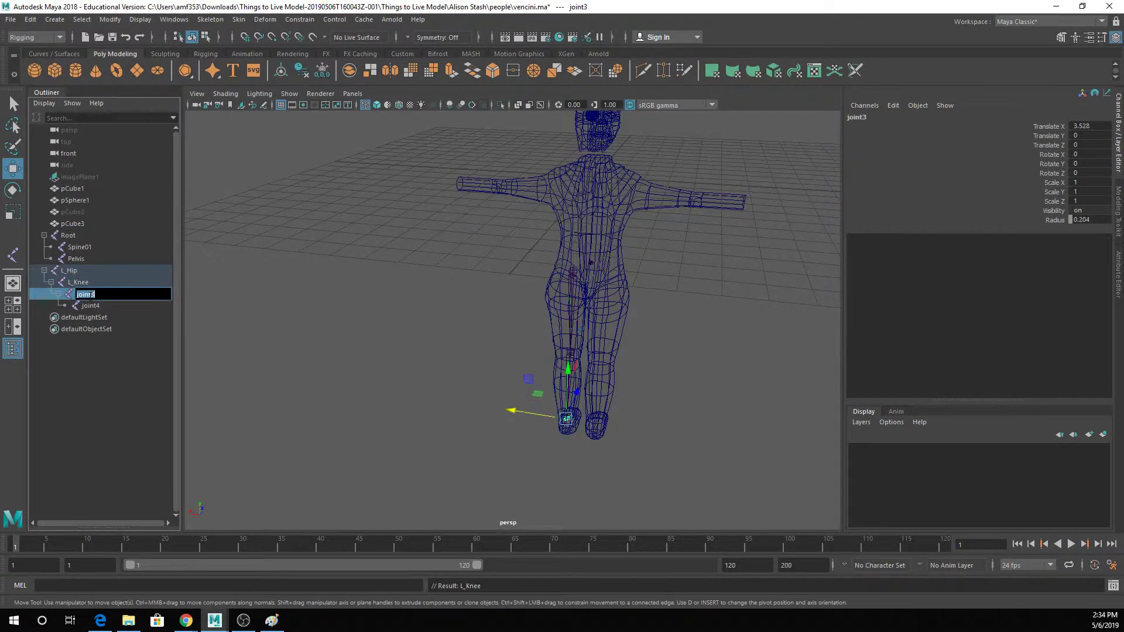
{"action": "type", "text": "L_Ankle"}
{"action": "key", "text": "Return"}
{"action": "left_click", "coordinate": [83, 317]}
{"action": "double_click", "coordinate": [92, 306]}
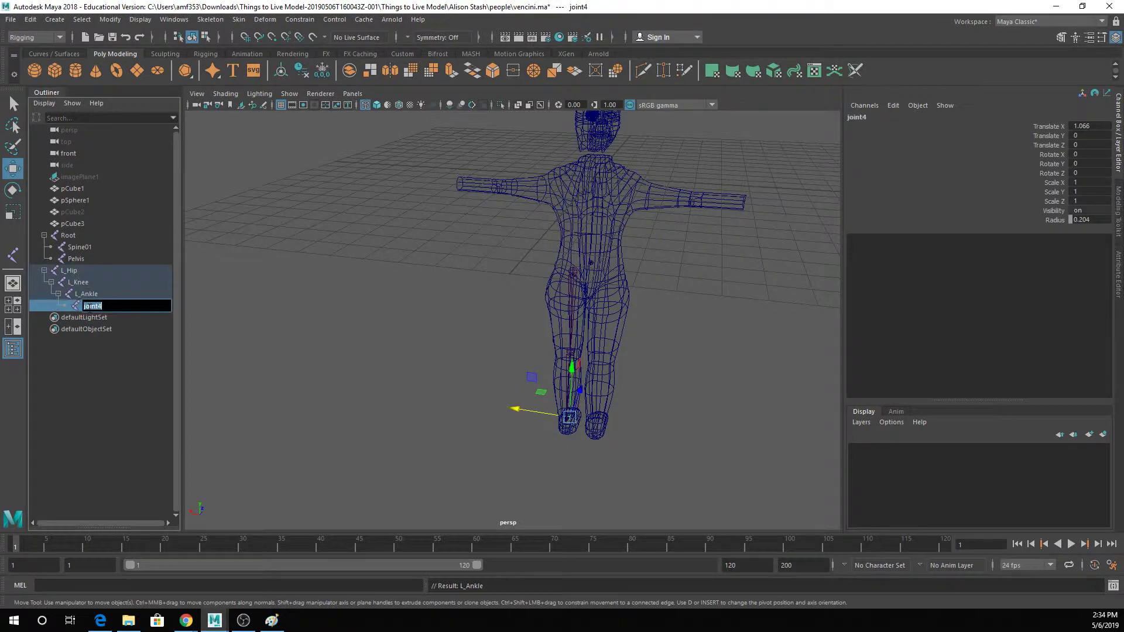
{"action": "type", "text": "L_Ball"}
{"action": "key", "text": "Return"}
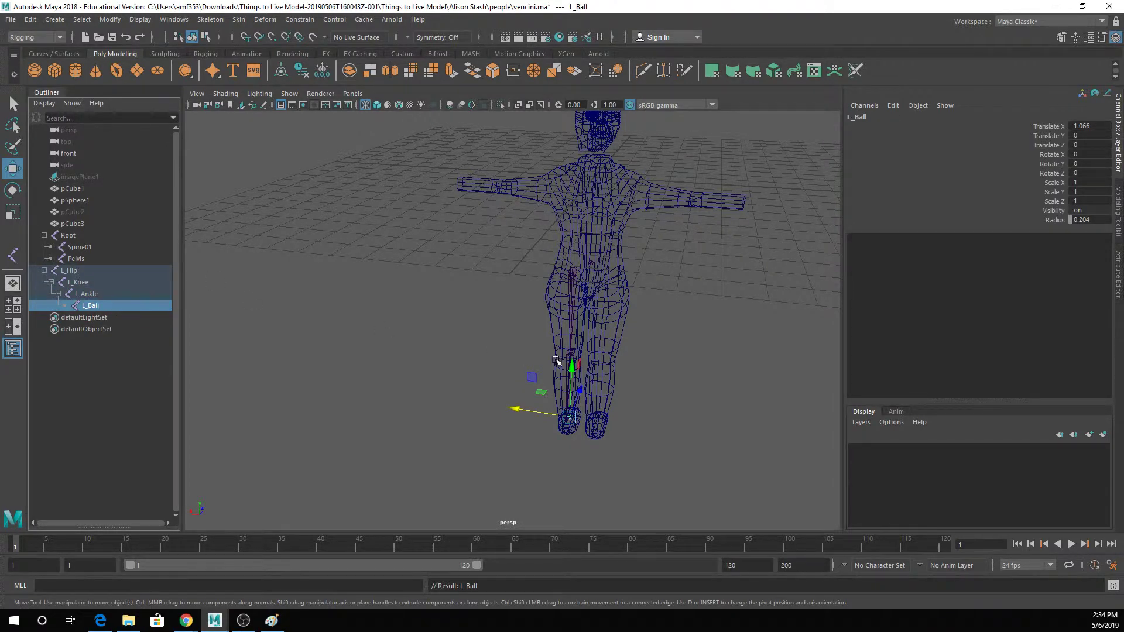
Test the left leg chain in the wireframe perspective view by rotating the hip joint to raise the leg and bending the knee.
{"action": "left_click_drag", "start_coordinate": [380, 328], "coordinate": [352, 338], "text": "alt"}
{"action": "key", "text": "5"}
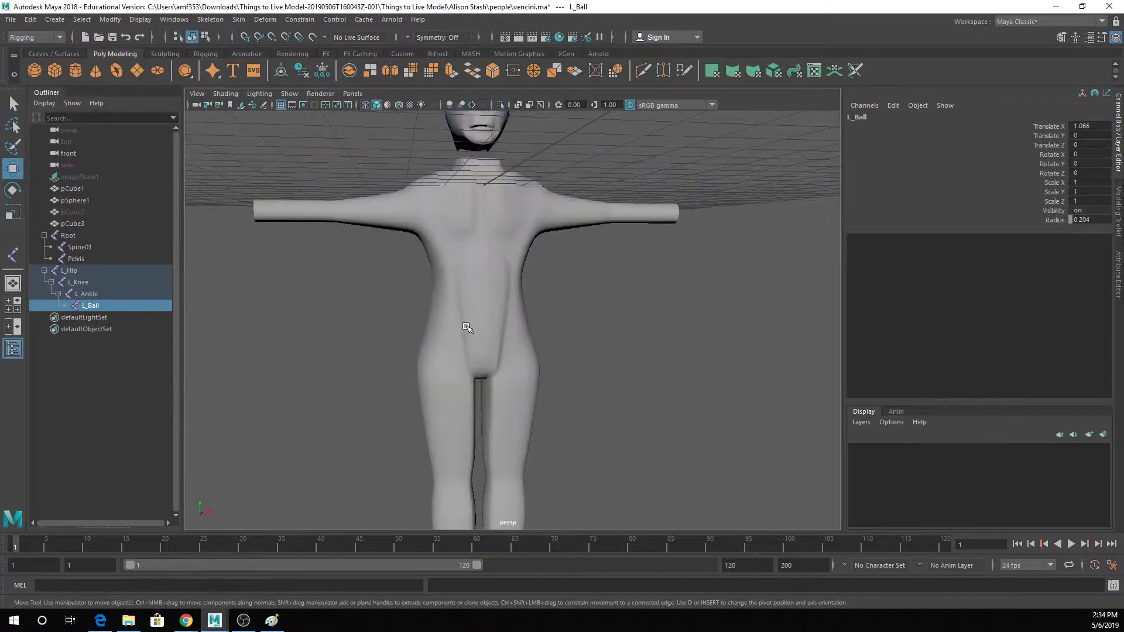
{"action": "key", "text": "4"}
{"action": "middle_click_drag", "start_coordinate": [544, 384], "coordinate": [514, 296], "text": "alt"}
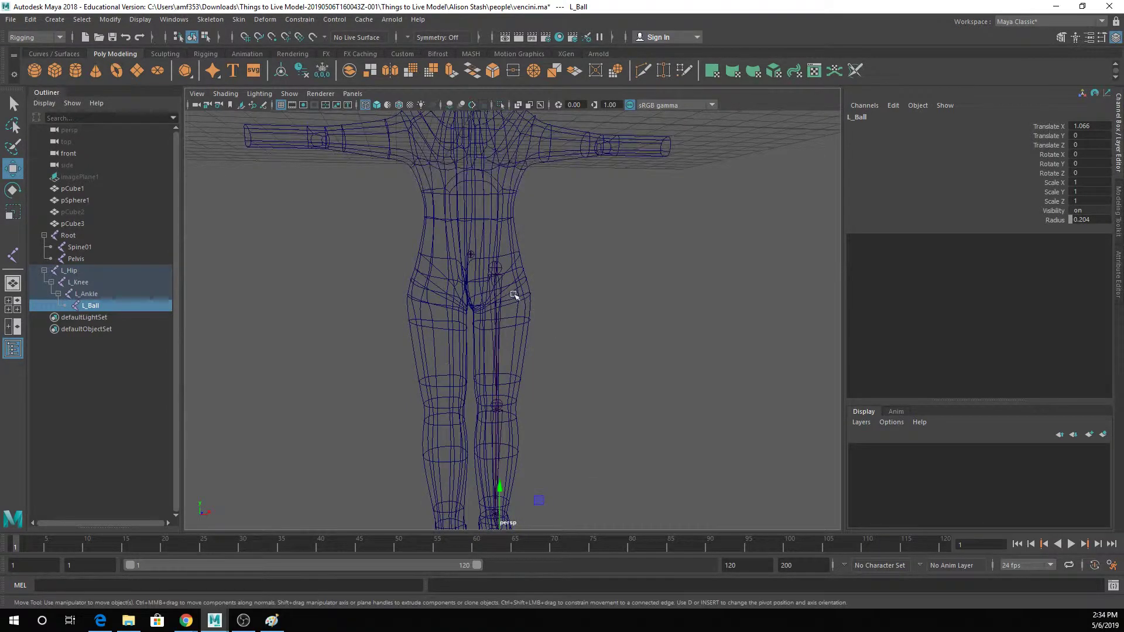
{"action": "left_click", "coordinate": [494, 293]}
{"action": "key", "text": "e"}
{"action": "left_click_drag", "start_coordinate": [506, 292], "coordinate": [515, 182]}
{"action": "left_click_drag", "start_coordinate": [521, 188], "coordinate": [751, 277], "text": "alt"}
{"action": "left_click", "coordinate": [771, 267]}
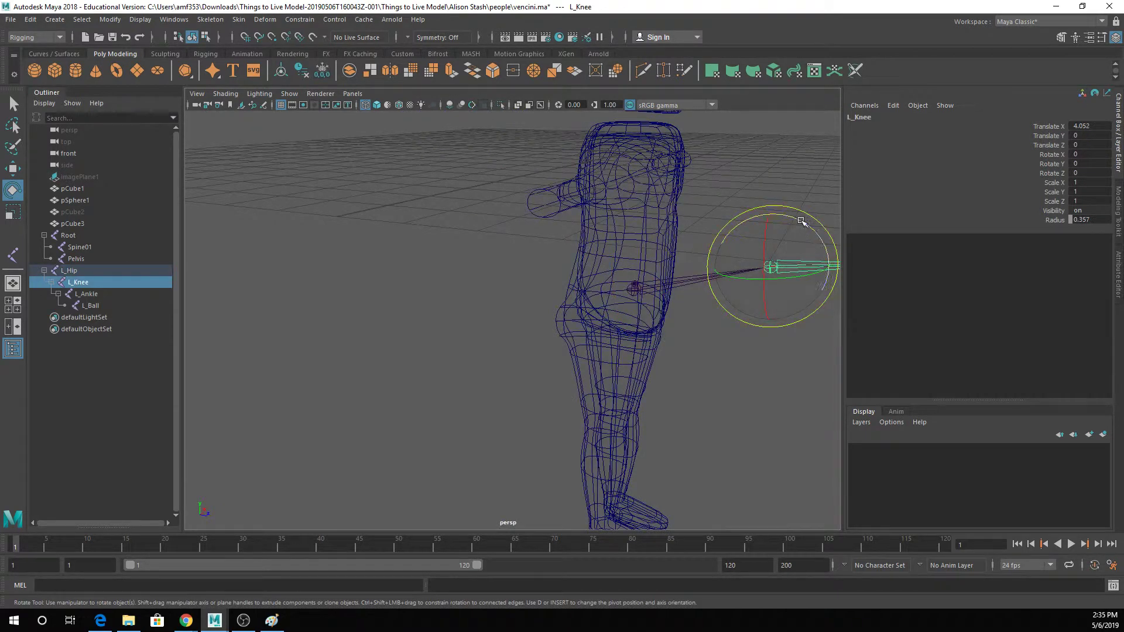
{"action": "left_click_drag", "start_coordinate": [811, 296], "coordinate": [728, 373]}
{"action": "left_click", "coordinate": [730, 389]}
Undo the test rotations of the left hip and knee joints.
{"action": "key", "text": "ctrl+z"}
{"action": "key", "text": "ctrl+z"}
{"action": "key", "text": "ctrl+z"}
{"action": "key", "text": "ctrl+z"}
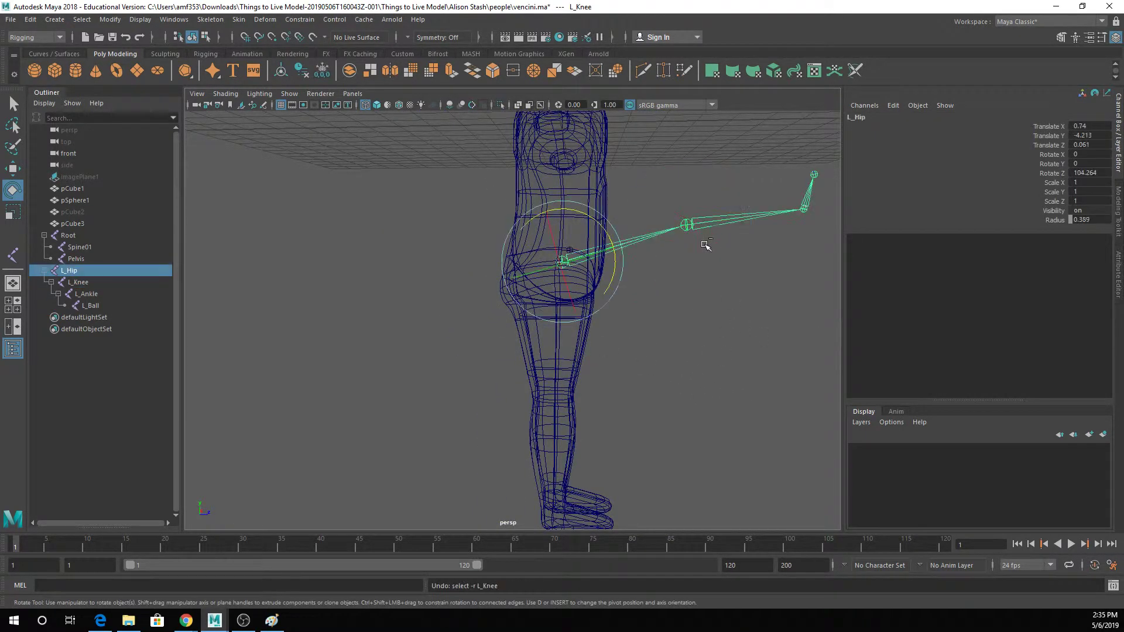
{"action": "left_click_drag", "start_coordinate": [699, 307], "coordinate": [587, 311], "text": "alt"}
Parent the L_Hip joint chain under the Pelvis joint in the skeleton hierarchy.
{"action": "key", "text": "q"}
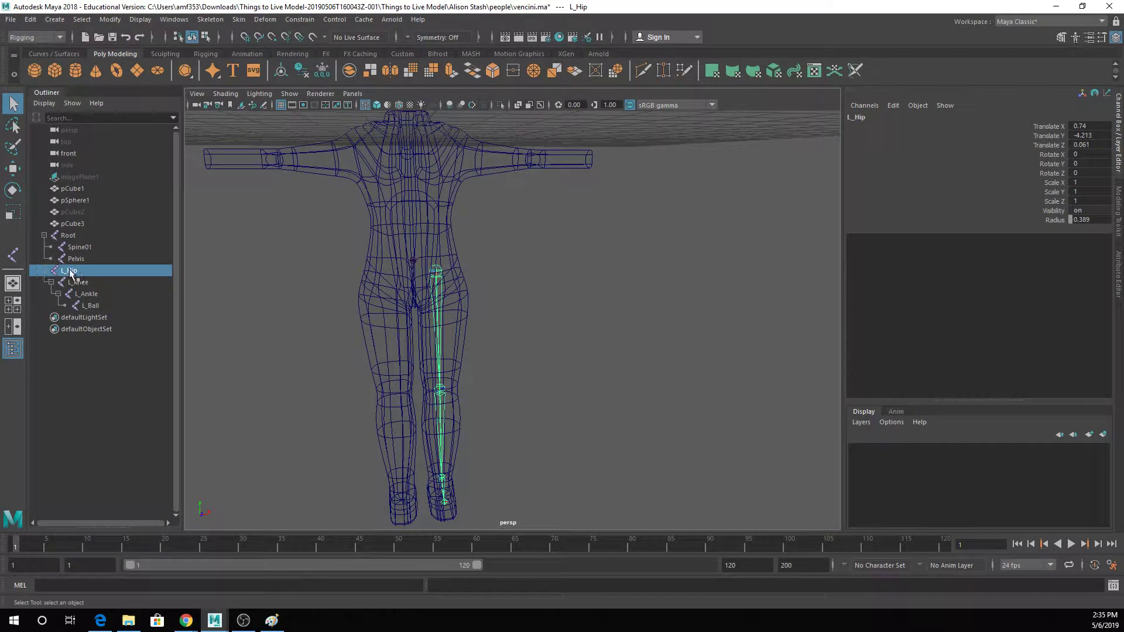
{"action": "middle_click_drag", "start_coordinate": [70, 273], "coordinate": [68, 258]}
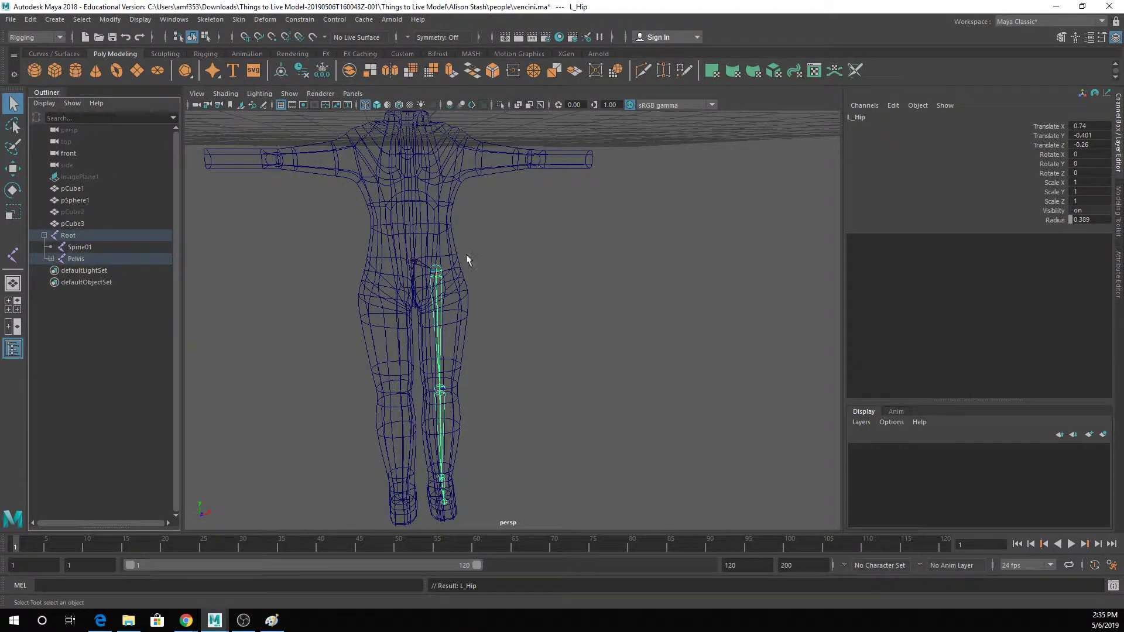
{"action": "key", "text": "f"}
Hide the body mesh so that only the pelvis and left leg joints are displayed.
{"action": "left_click", "coordinate": [391, 195]}
{"action": "key", "text": "ctrl+h"}
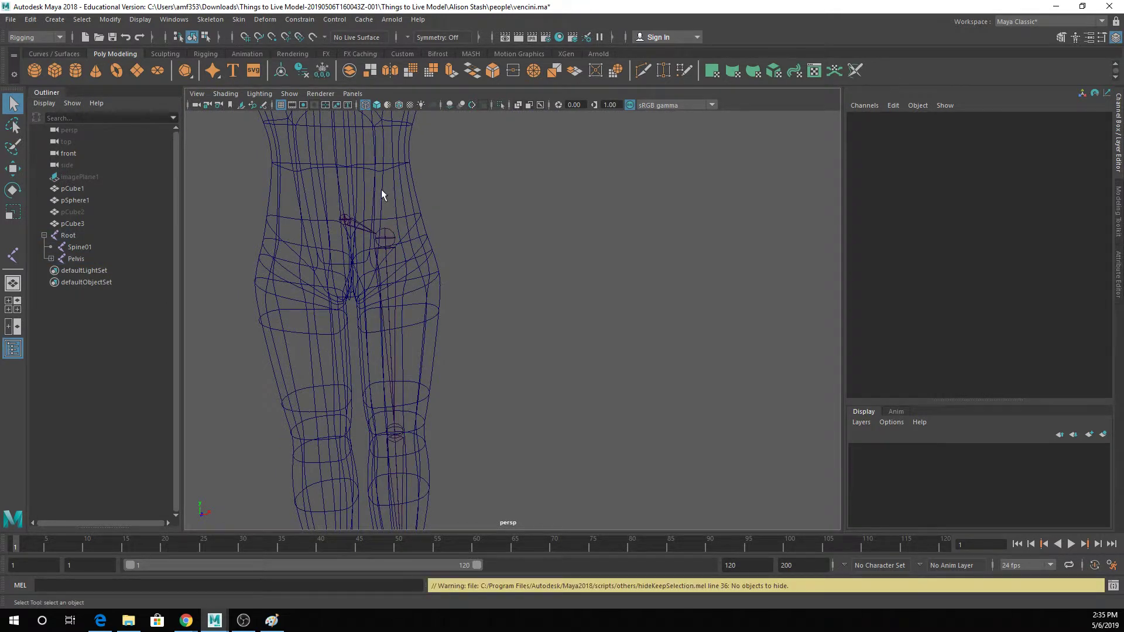
{"action": "left_click", "coordinate": [383, 194]}
{"action": "key", "text": "ctrl+h"}
{"action": "left_click_drag", "start_coordinate": [412, 231], "coordinate": [447, 262], "text": "alt"}
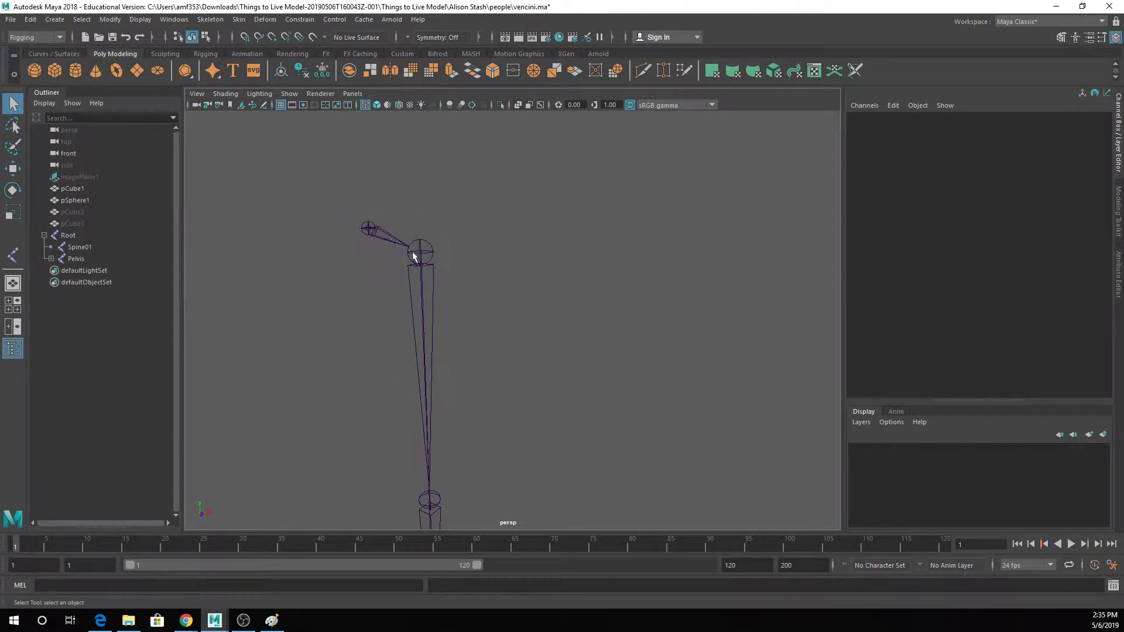
Rotate the Pelvis joint about 11.32 degrees around Z to test the attached leg, and undo the rotation.
{"action": "left_click", "coordinate": [103, 258]}
{"action": "key", "text": "e"}
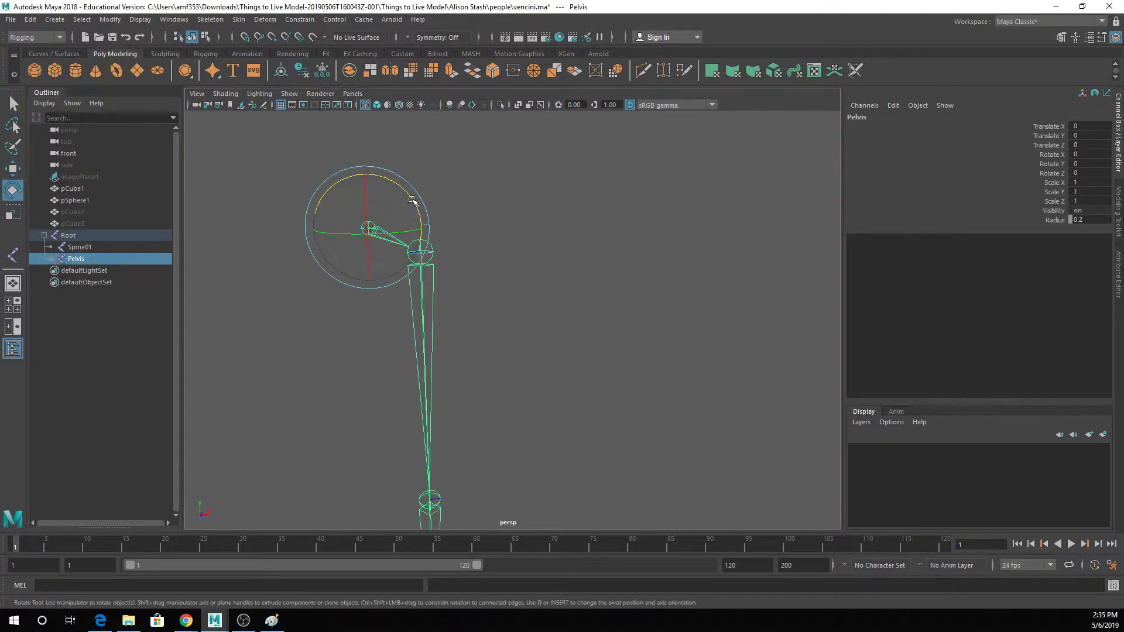
{"action": "left_click_drag", "start_coordinate": [411, 200], "coordinate": [401, 205]}
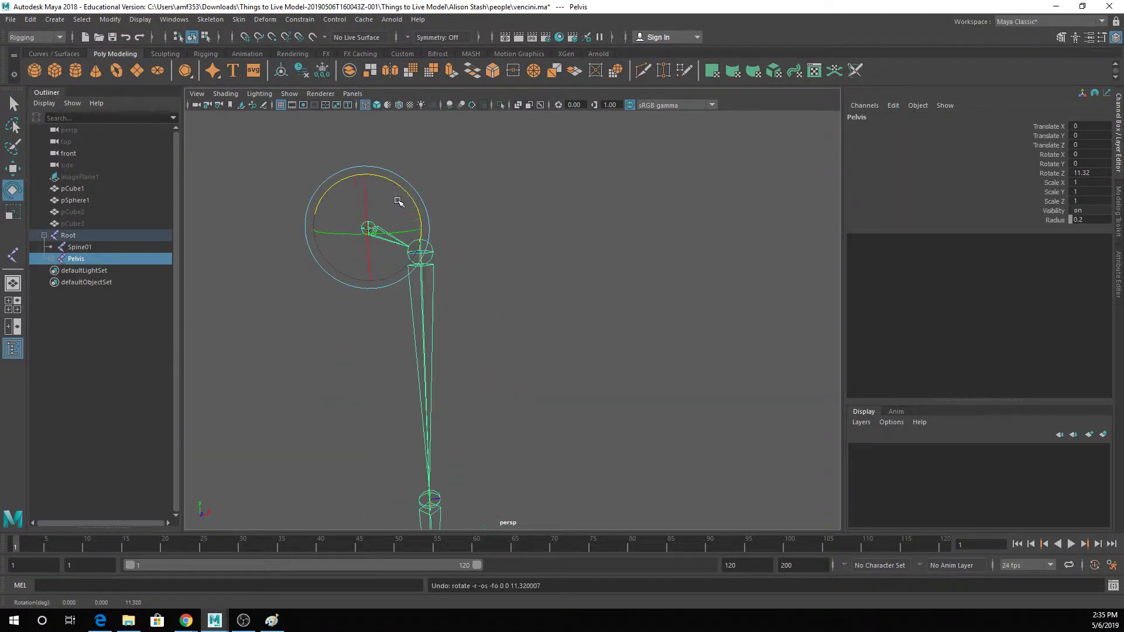
{"action": "key", "text": "ctrl+z"}
Unhide the body mesh pCube3 and rename it Body.
{"action": "left_click", "coordinate": [98, 223]}
{"action": "key", "text": "shift+h"}
{"action": "double_click", "coordinate": [65, 223]}
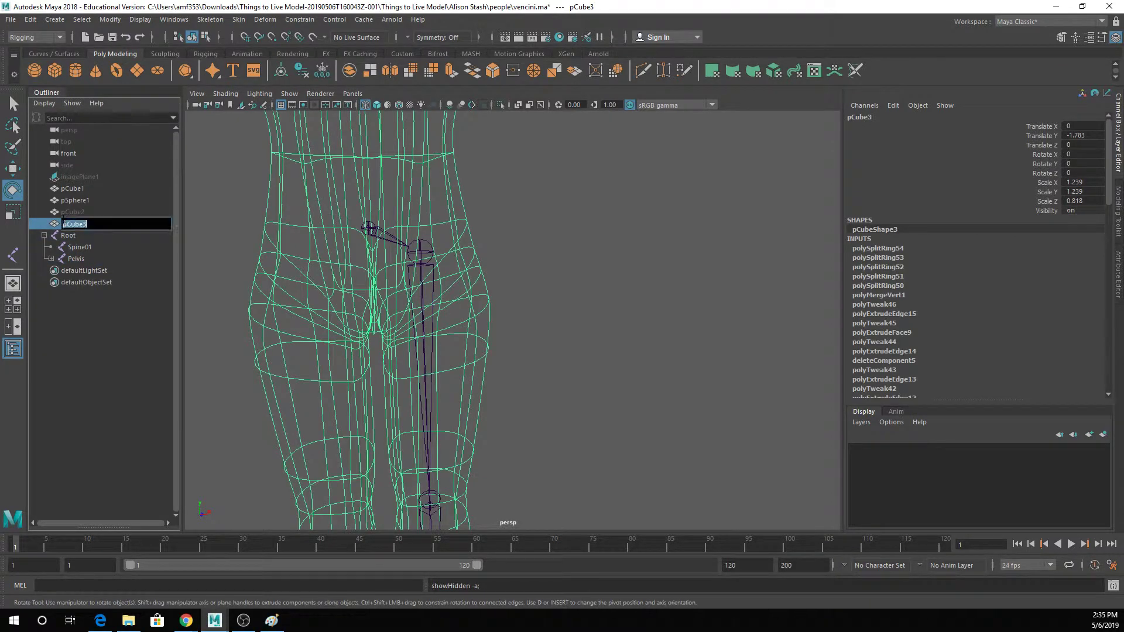
{"action": "type", "text": "Body"}
{"action": "key", "text": "Return"}
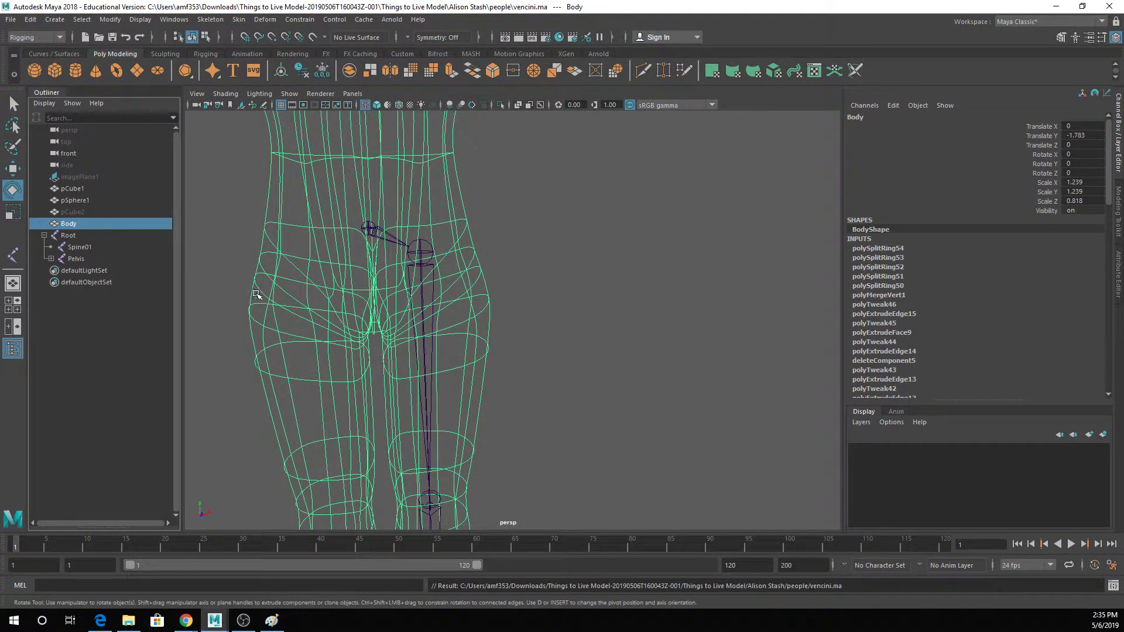
Select the L_Hip joint on the character and open the Mirror Joints options.
{"action": "scroll", "coordinate": [339, 297], "scroll_direction": "down", "scroll_amount": 3}
{"action": "key", "text": "q"}
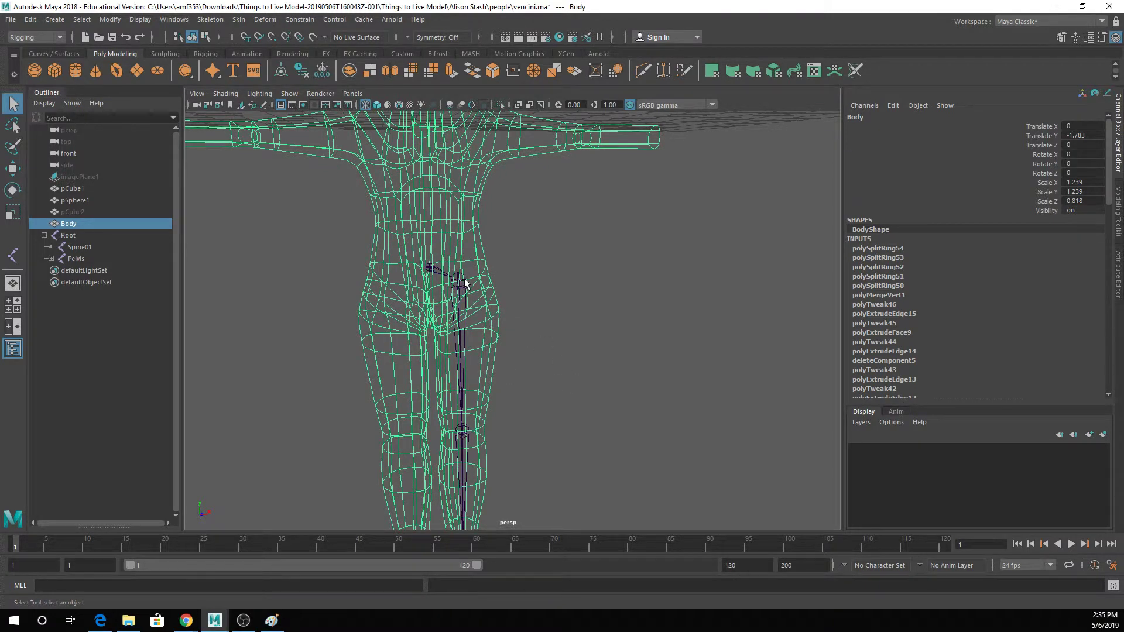
{"action": "left_click", "coordinate": [465, 279]}
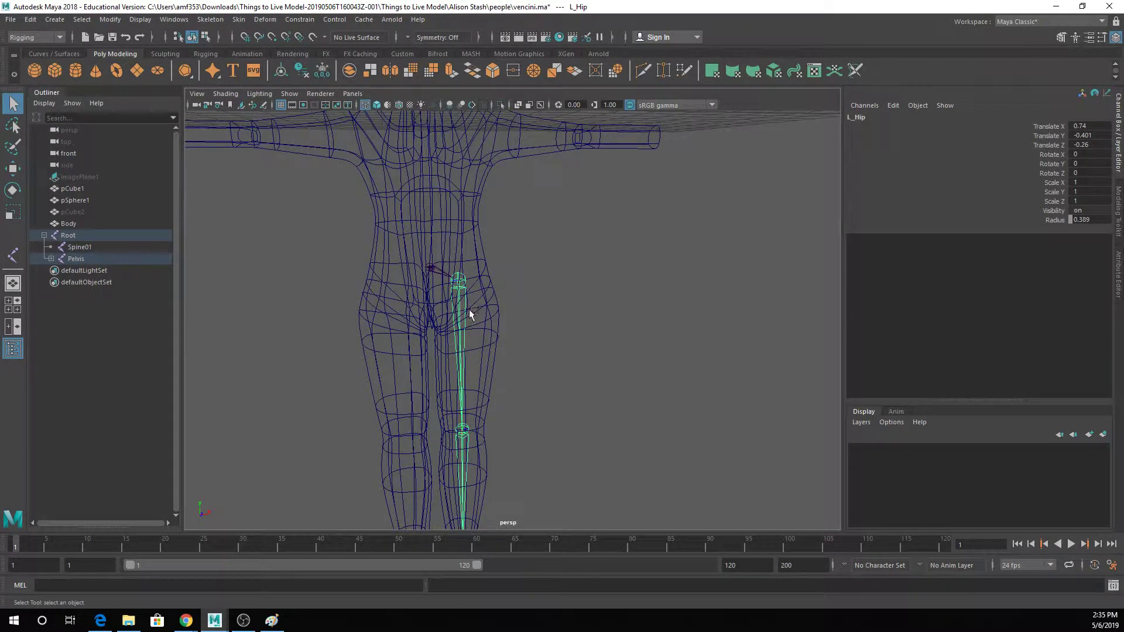
{"action": "left_click", "coordinate": [211, 22]}
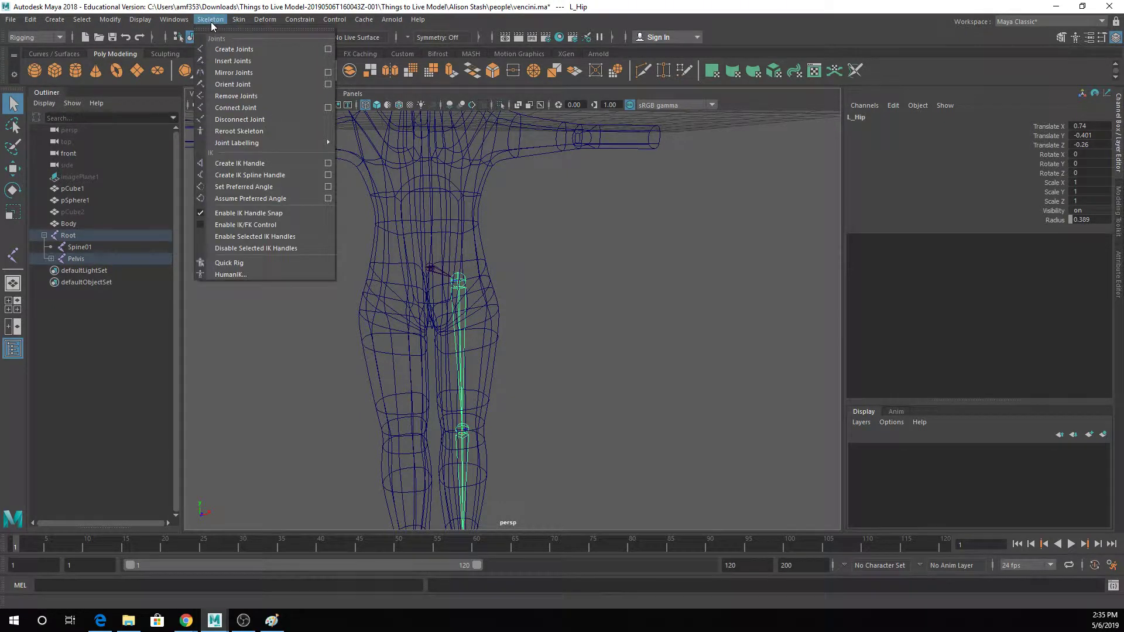
{"action": "left_click", "coordinate": [327, 73]}
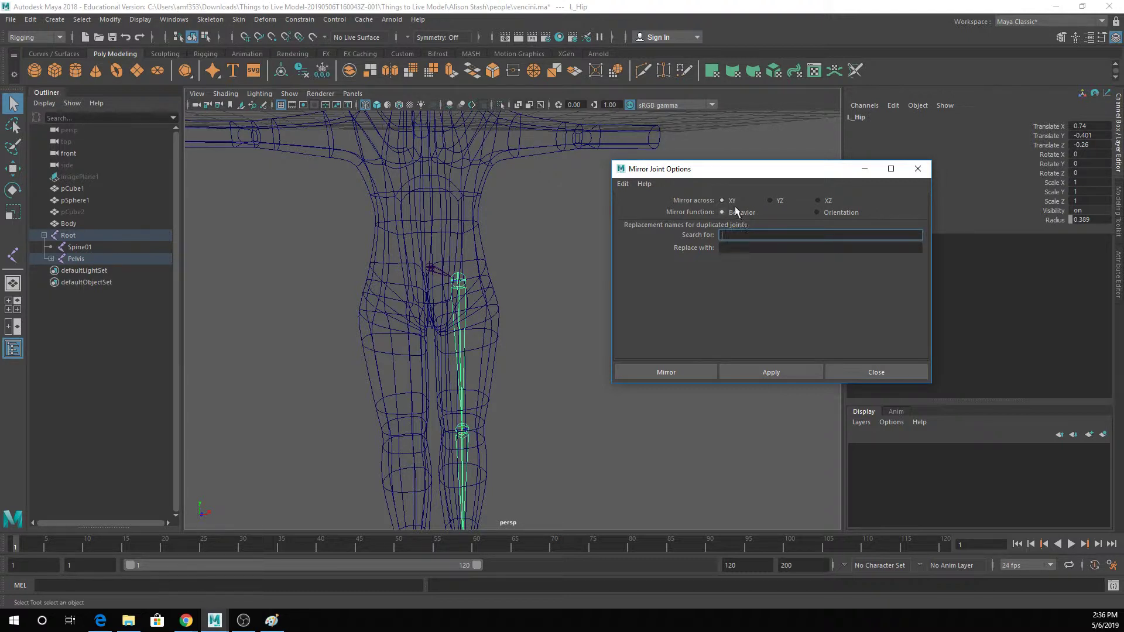
Try mirroring the left leg chain across the XY plane with the Behavior function, and undo it.
{"action": "left_click", "coordinate": [754, 374]}
{"action": "left_click_drag", "start_coordinate": [585, 346], "coordinate": [527, 305], "text": "alt"}
{"action": "key", "text": "ctrl+z"}
Set the mirror plane to YZ, mirror the left leg chain without name replacement, and undo that mirror.
{"action": "left_click", "coordinate": [779, 206]}
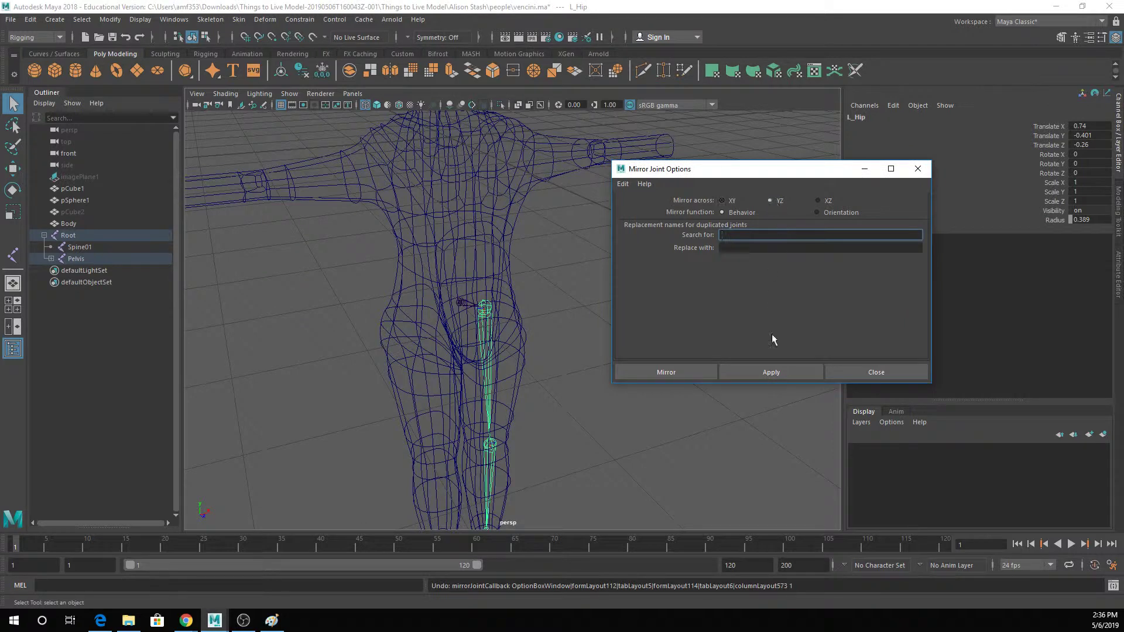
{"action": "left_click", "coordinate": [769, 372]}
{"action": "left_click_drag", "start_coordinate": [565, 361], "coordinate": [511, 331], "text": "alt"}
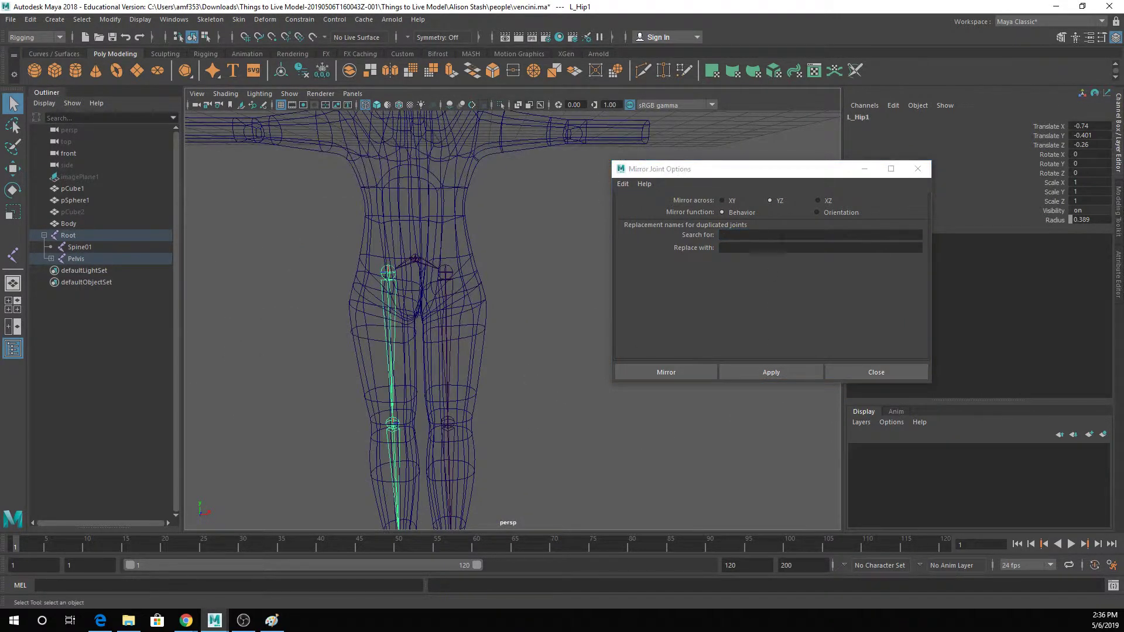
{"action": "key", "text": "ctrl+z"}
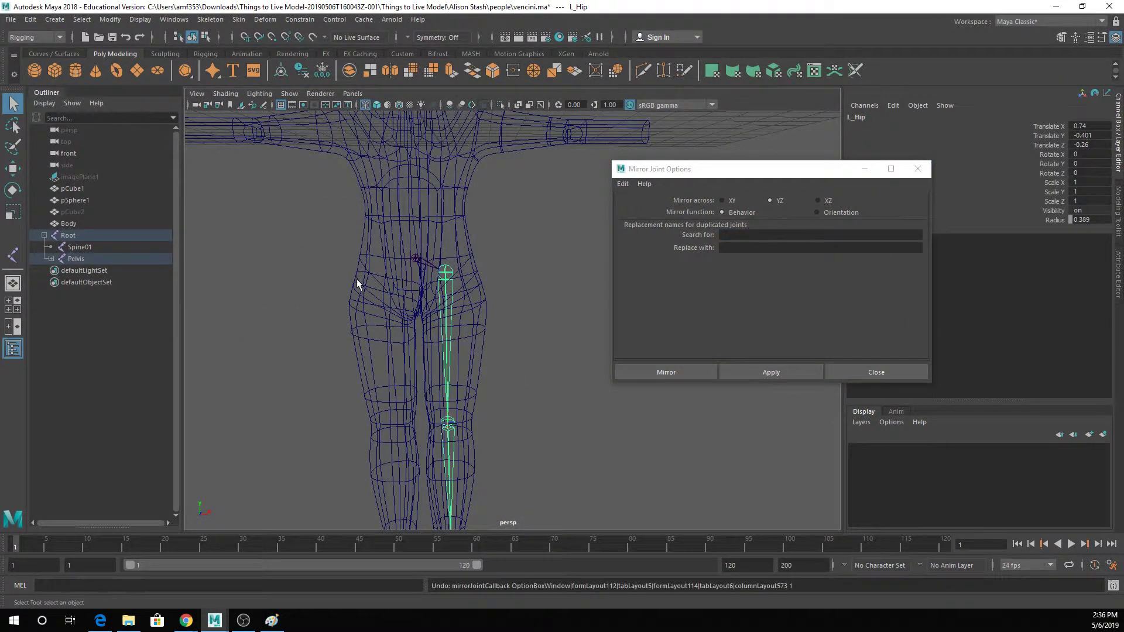
Mirror the left leg chain across the YZ plane, replacing L_ with R_ in the duplicated joint names.
{"action": "left_click", "coordinate": [52, 258]}
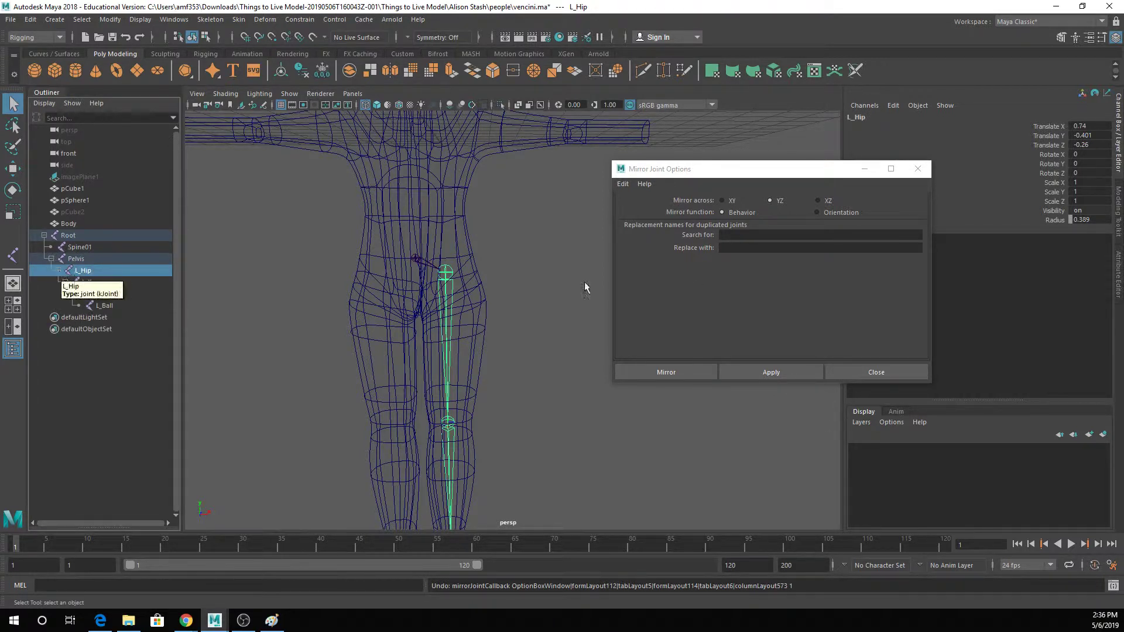
{"action": "left_click", "coordinate": [724, 236]}
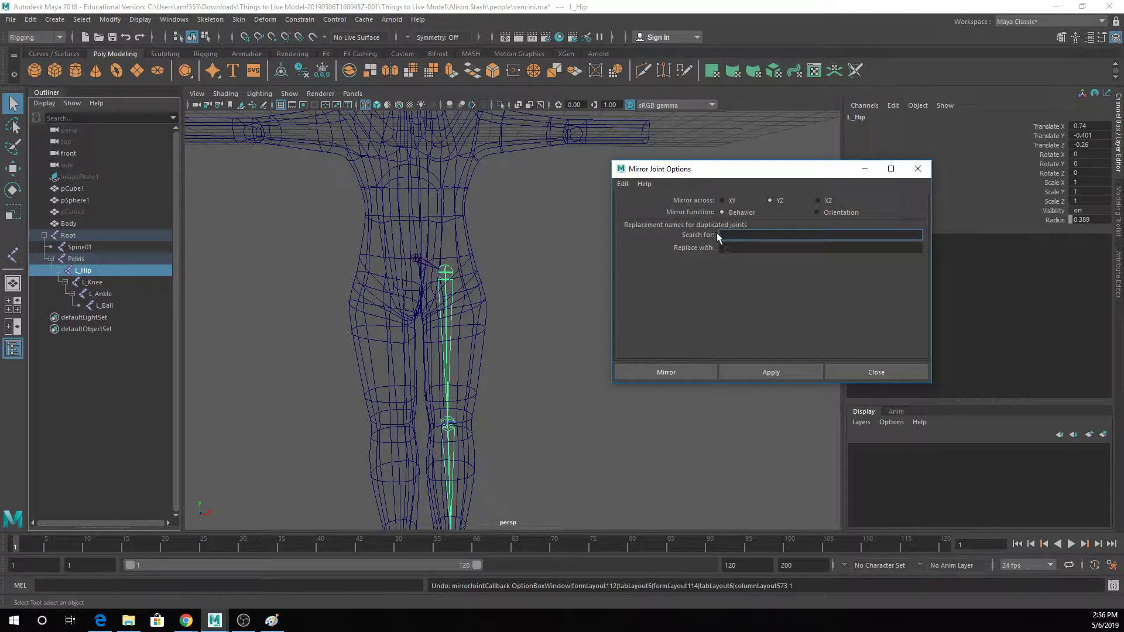
{"action": "left_click", "coordinate": [728, 248]}
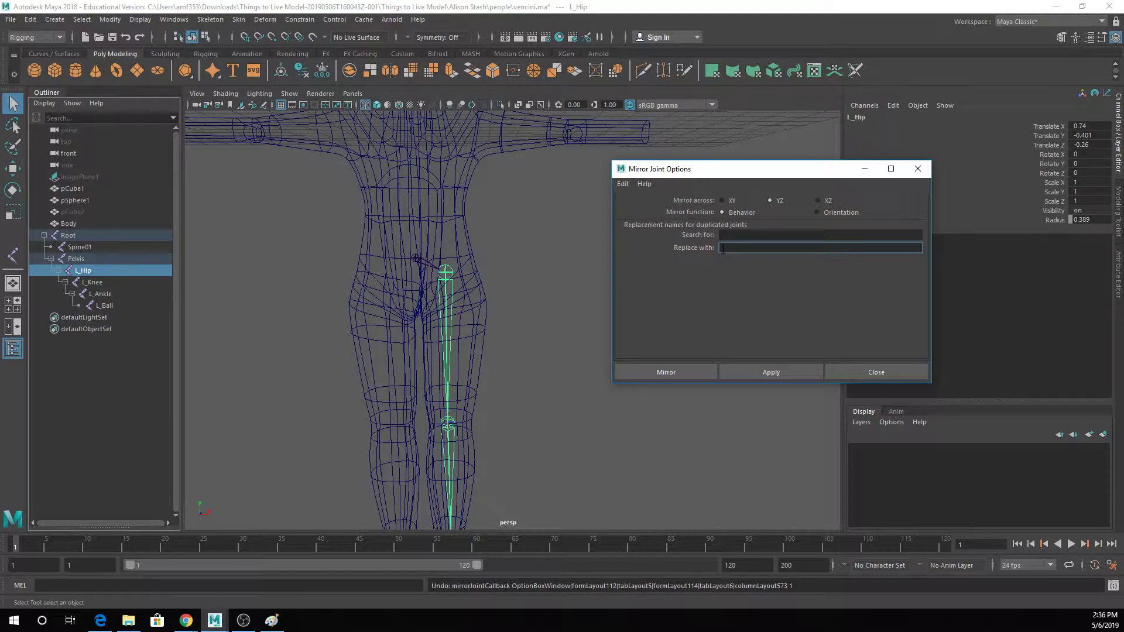
{"action": "left_click", "coordinate": [725, 234]}
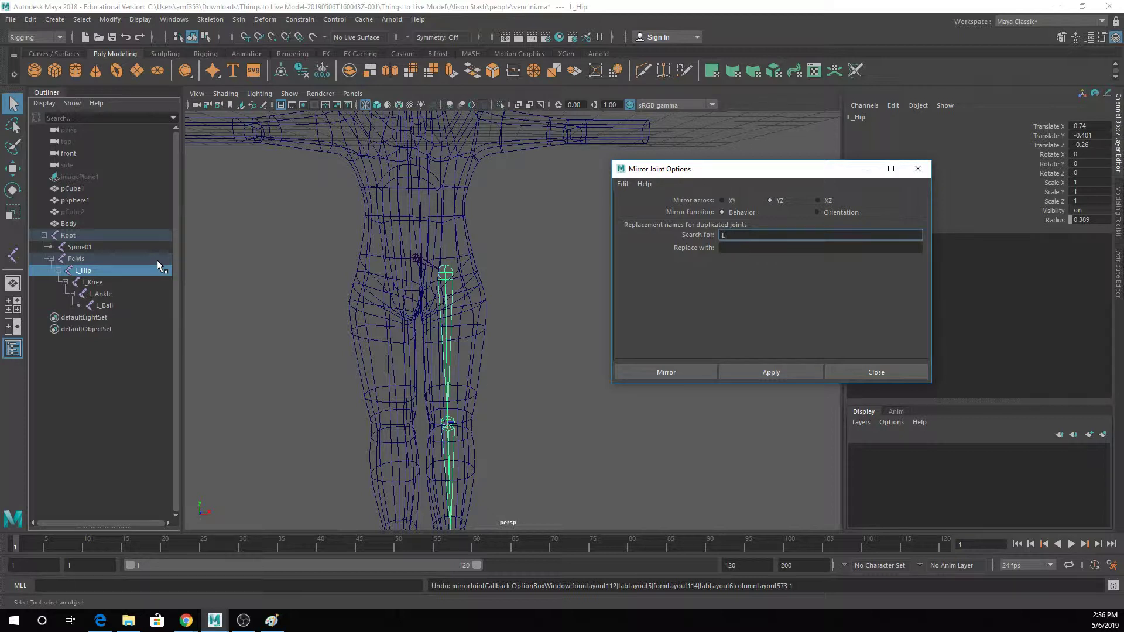
{"action": "left_click", "coordinate": [739, 248]}
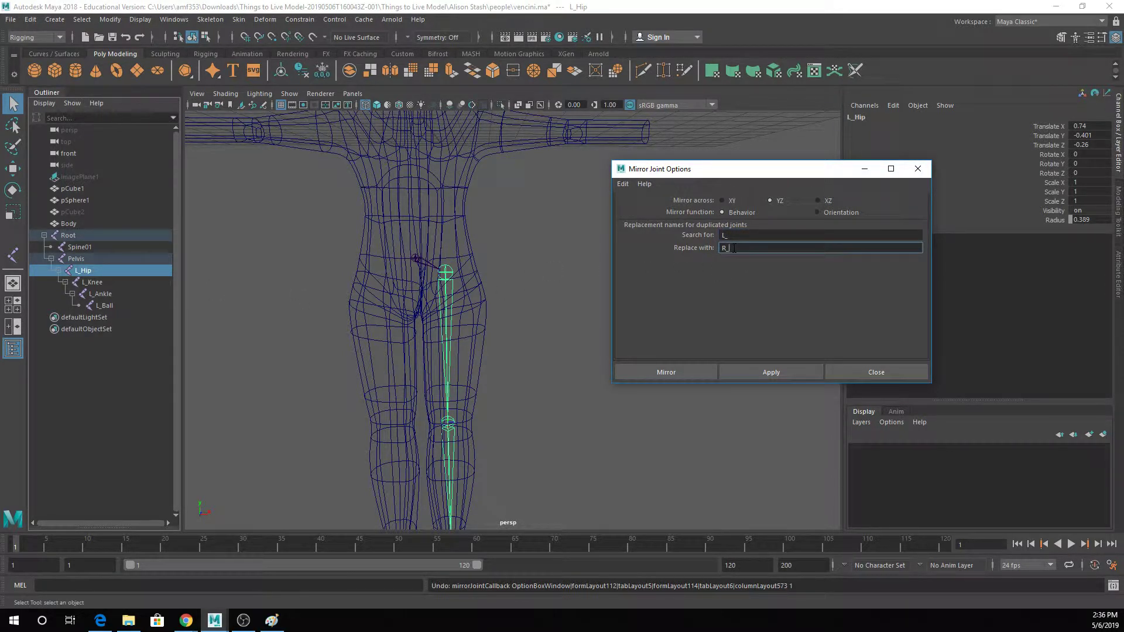
{"action": "left_click", "coordinate": [776, 373]}
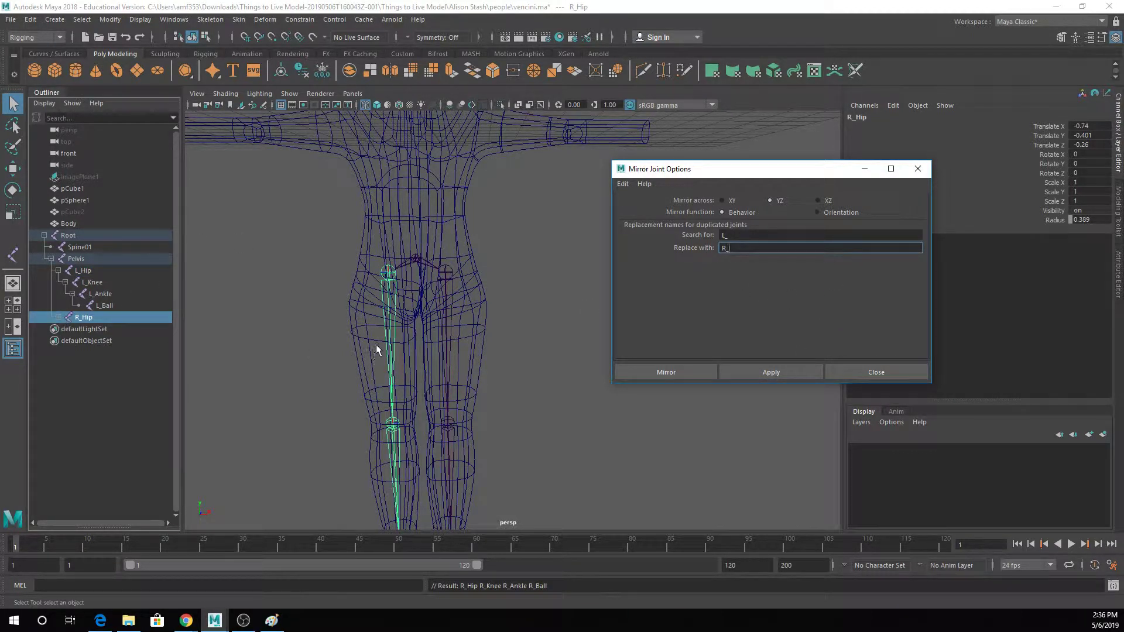
{"action": "left_click", "coordinate": [876, 372]}
Expand the R_Hip hierarchy to check the mirrored joint names, and review the Mirror Joint options.
{"action": "middle_click_drag", "start_coordinate": [456, 378], "coordinate": [466, 303], "text": "alt"}
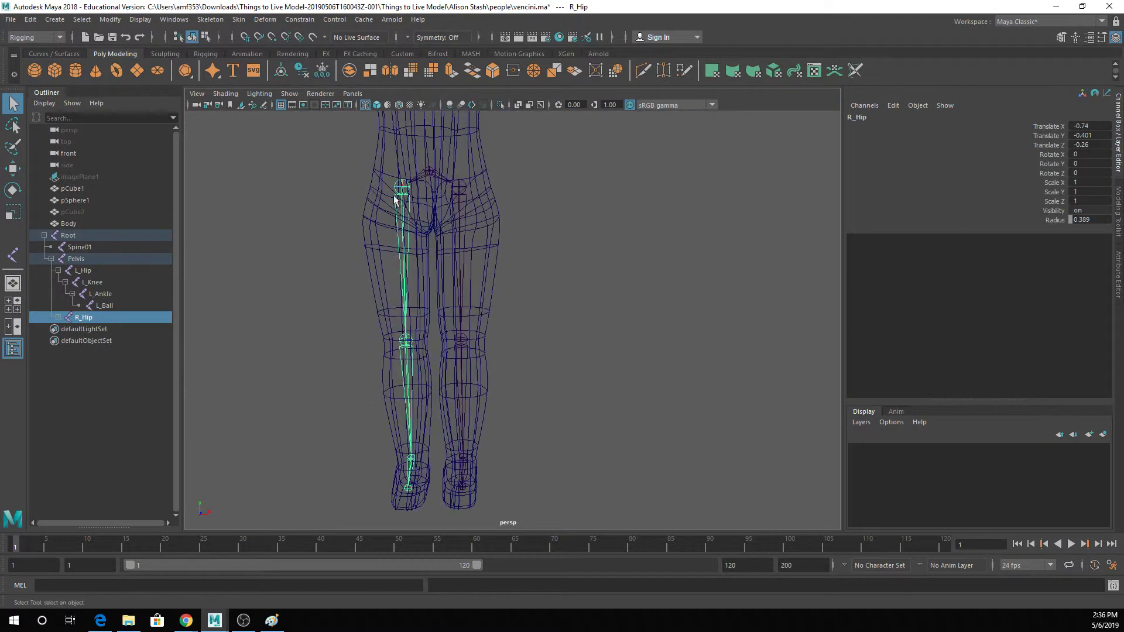
{"action": "left_click", "coordinate": [58, 317]}
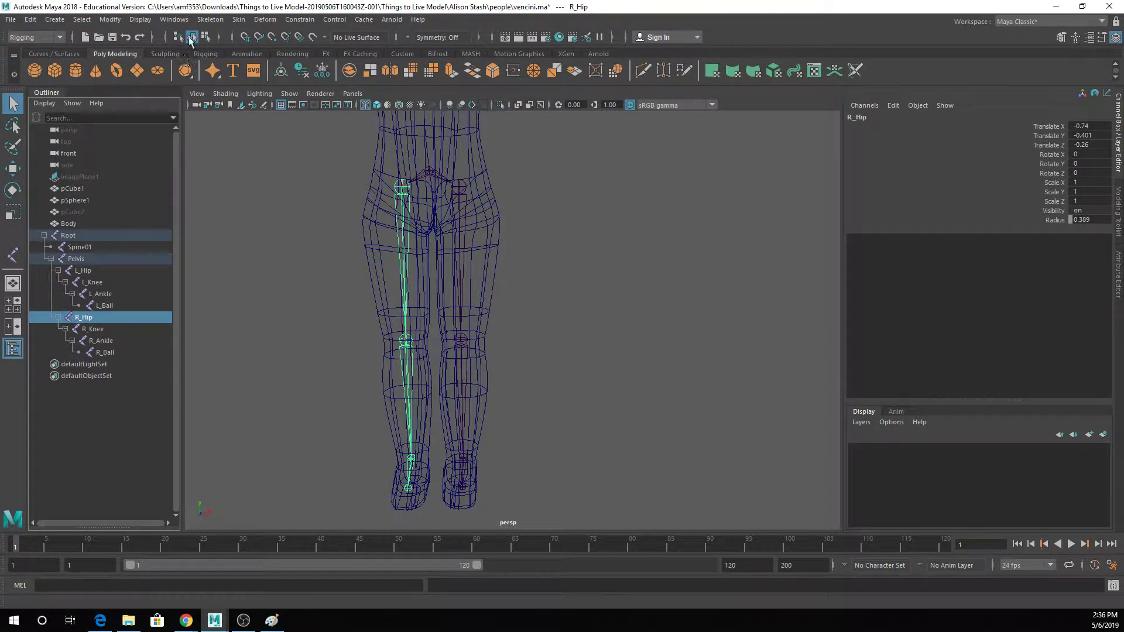
{"action": "left_click", "coordinate": [210, 19]}
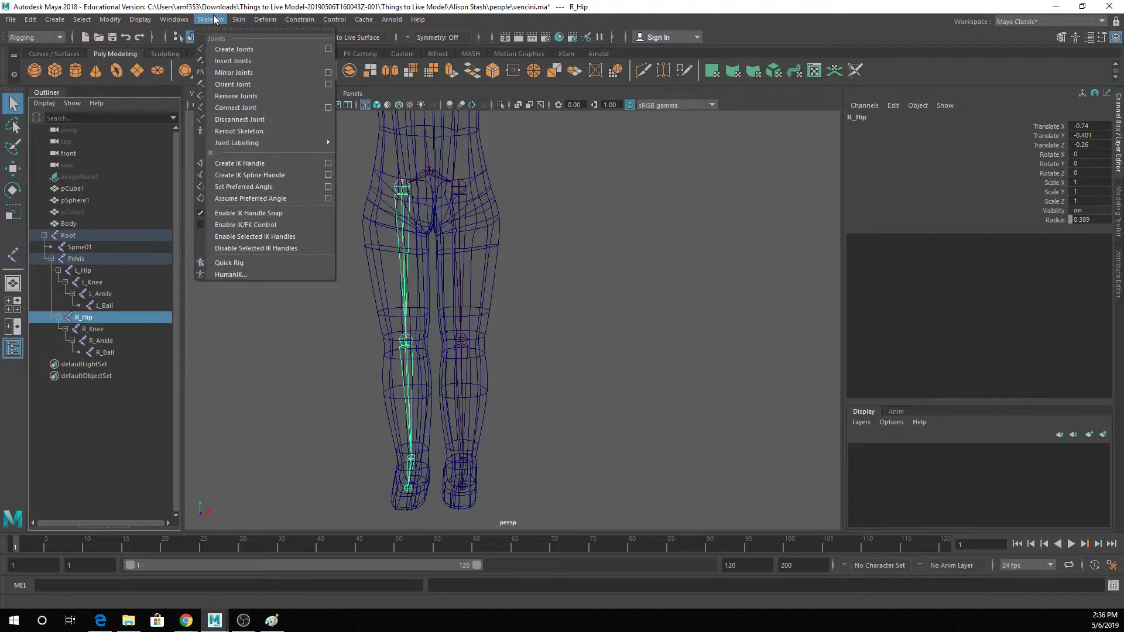
{"action": "left_click", "coordinate": [328, 73]}
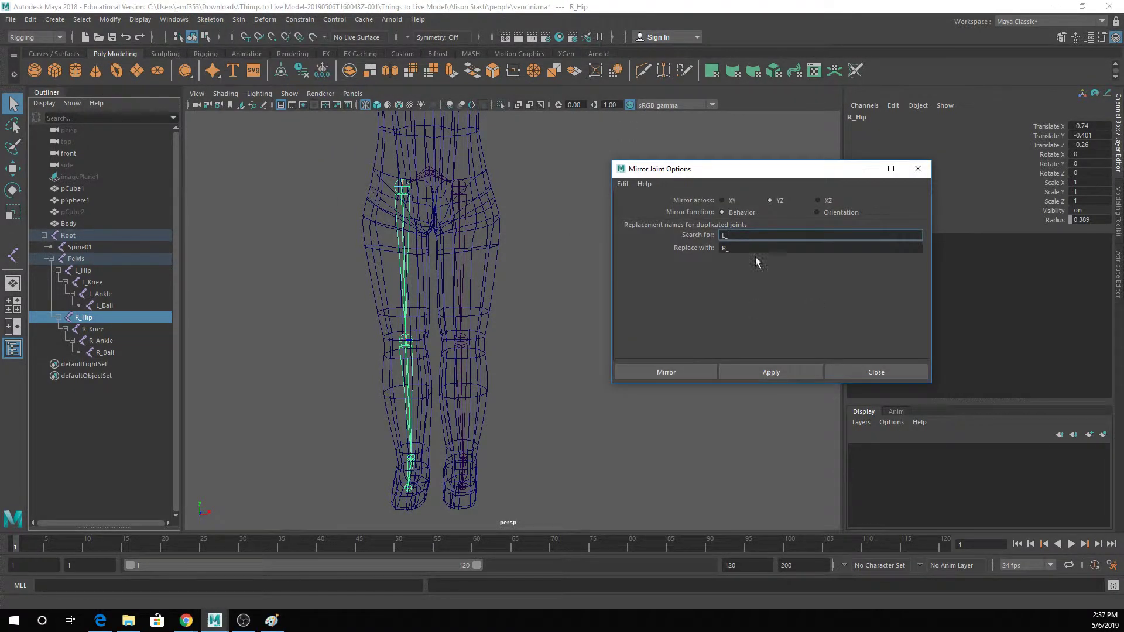
{"action": "left_click", "coordinate": [908, 174]}
Examine the left and right leg joint chains inside the body in the perspective and side views.
{"action": "middle_click_drag", "start_coordinate": [419, 209], "coordinate": [548, 326], "text": "alt"}
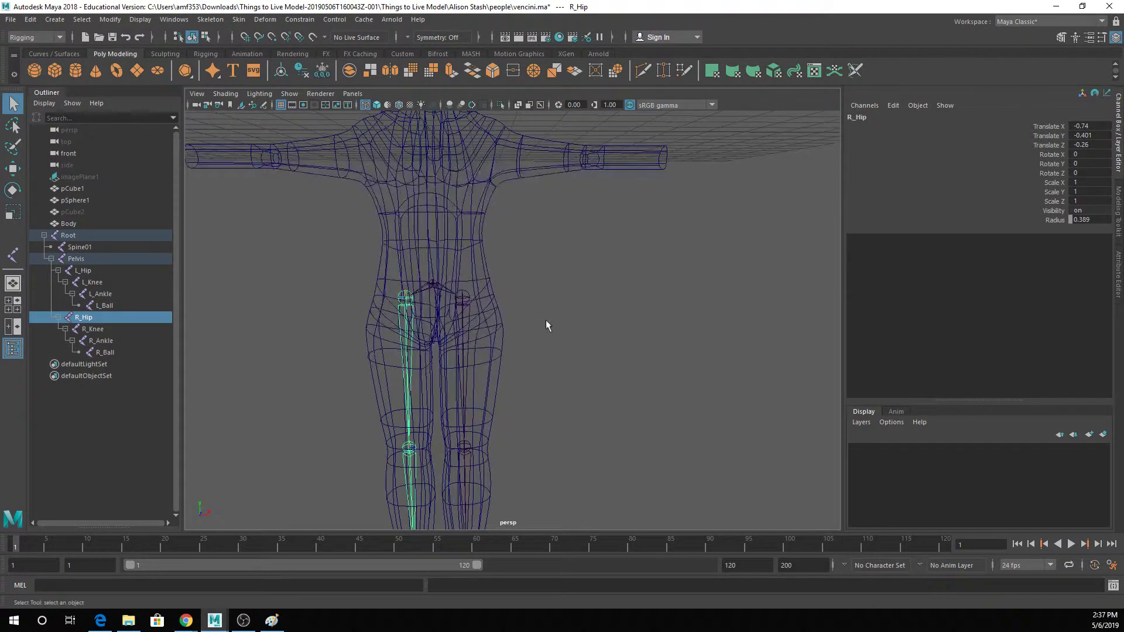
{"action": "left_click_drag", "start_coordinate": [547, 325], "coordinate": [439, 312], "text": "alt"}
{"action": "key", "text": "space"}
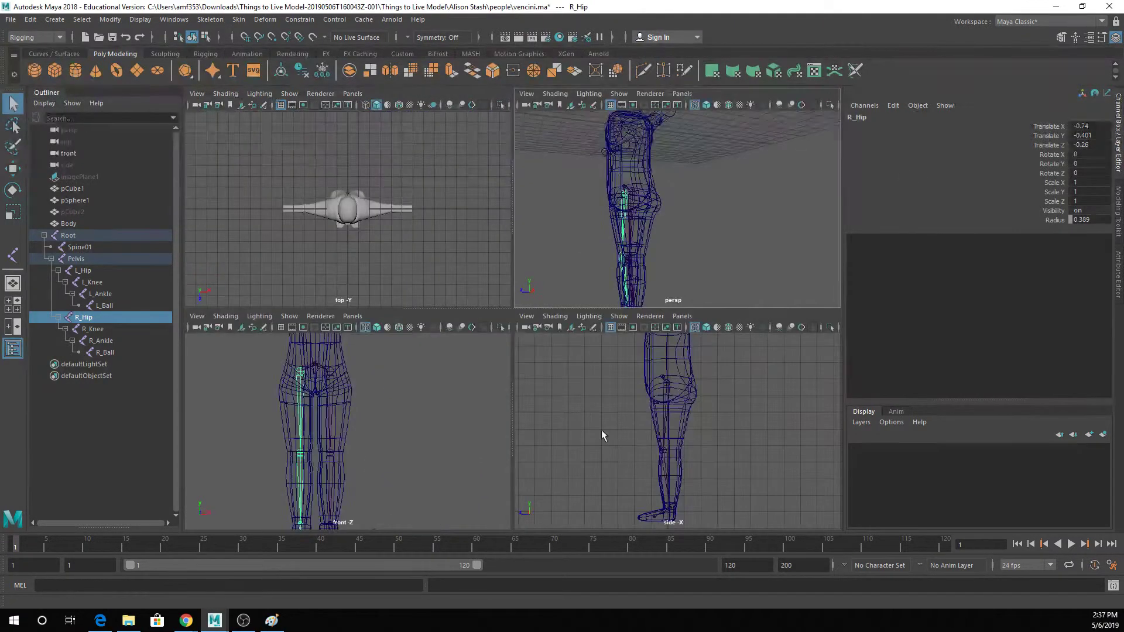
{"action": "key", "text": "space"}
{"action": "right_click_drag", "start_coordinate": [422, 271], "coordinate": [419, 357], "text": "alt"}
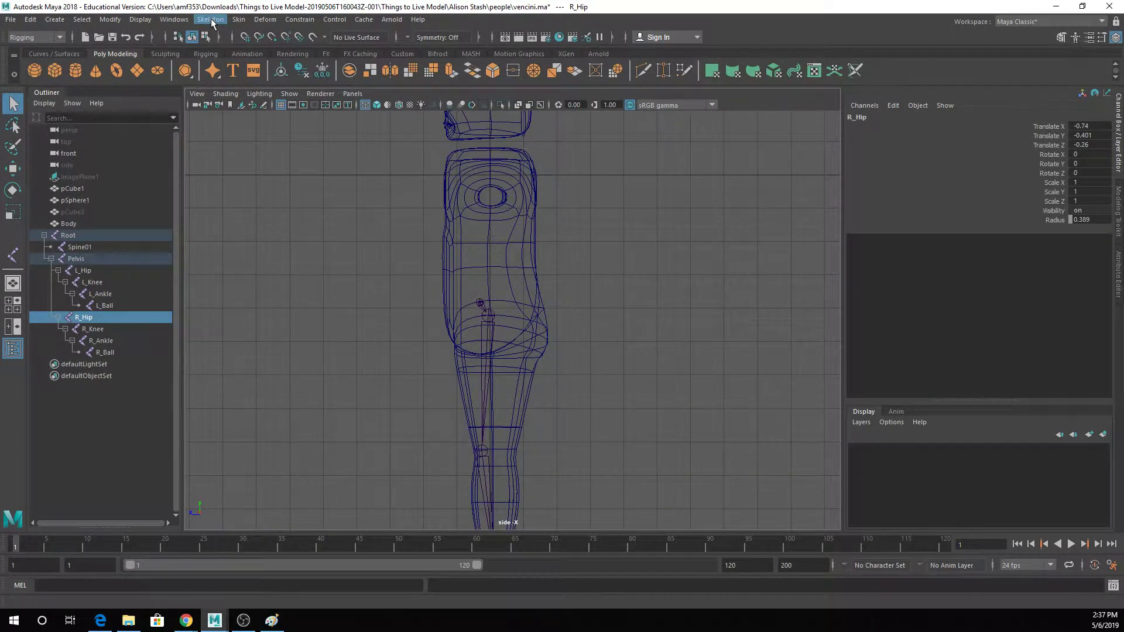
{"action": "key", "text": "space"}
{"action": "key", "text": "space"}
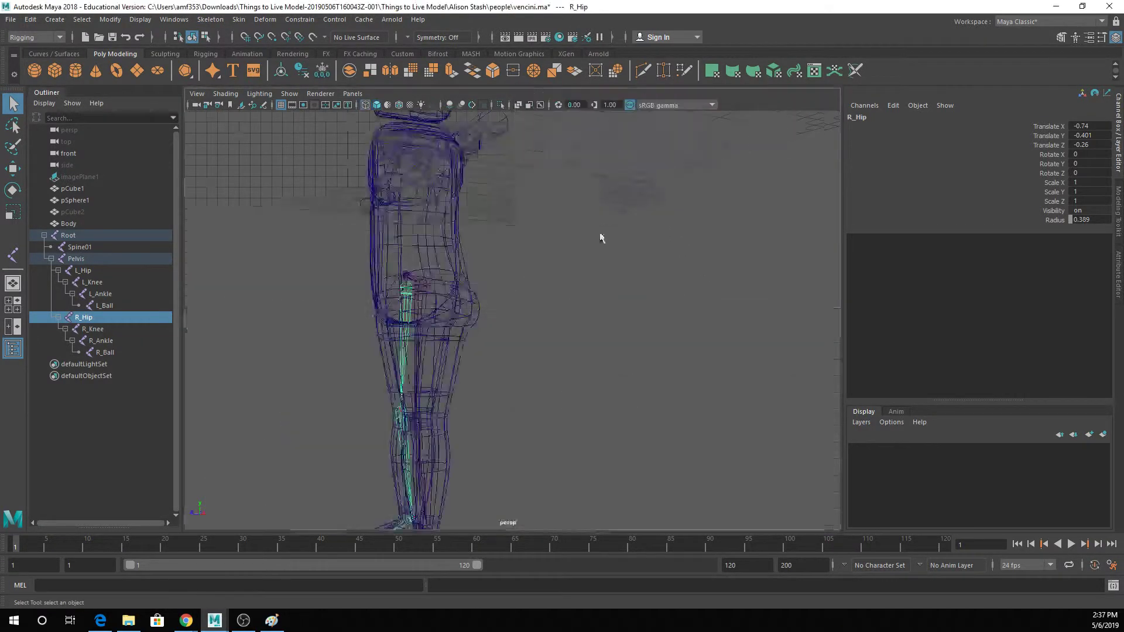
{"action": "left_click_drag", "start_coordinate": [601, 237], "coordinate": [665, 244], "text": "alt"}
{"action": "middle_click_drag", "start_coordinate": [621, 307], "coordinate": [635, 231], "text": "alt"}
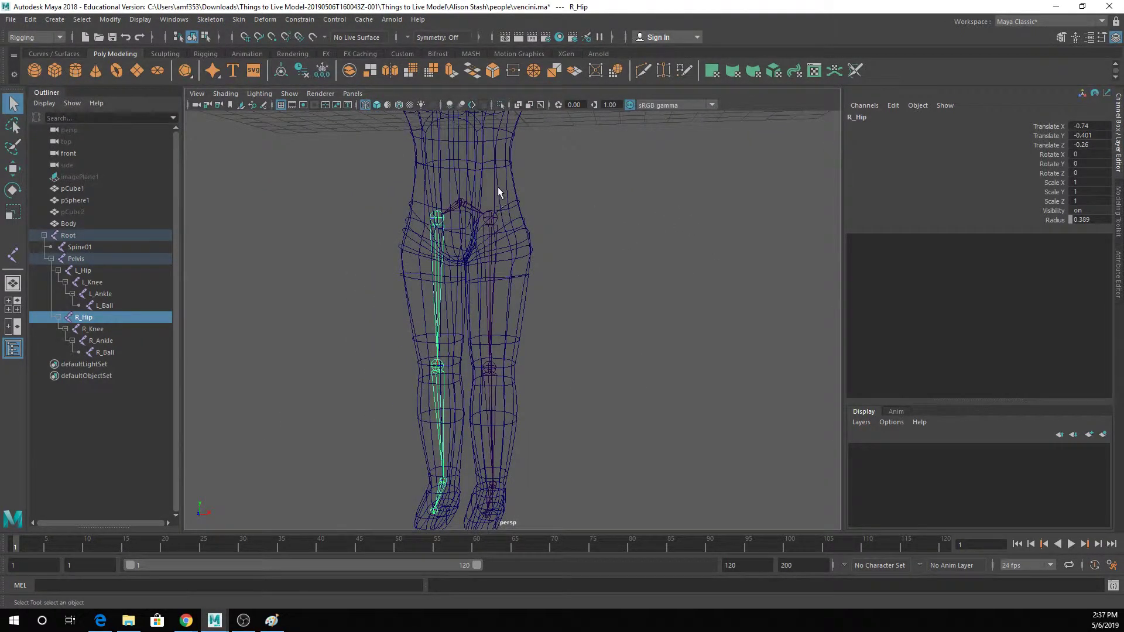
Try rotating the L_Hip joint before any skin is bound, and undo the rotation.
{"action": "left_click", "coordinate": [497, 223]}
{"action": "left_click", "coordinate": [491, 230]}
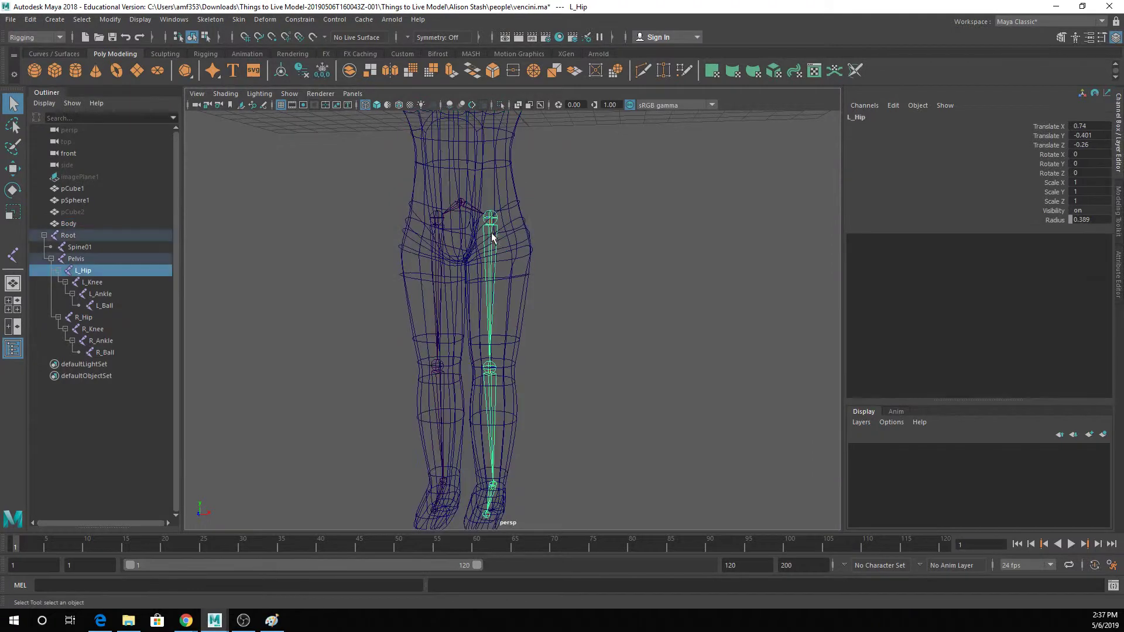
{"action": "key", "text": "e"}
{"action": "left_click_drag", "start_coordinate": [470, 262], "coordinate": [499, 221]}
{"action": "key", "text": "ctrl+z"}
{"action": "key", "text": "q"}
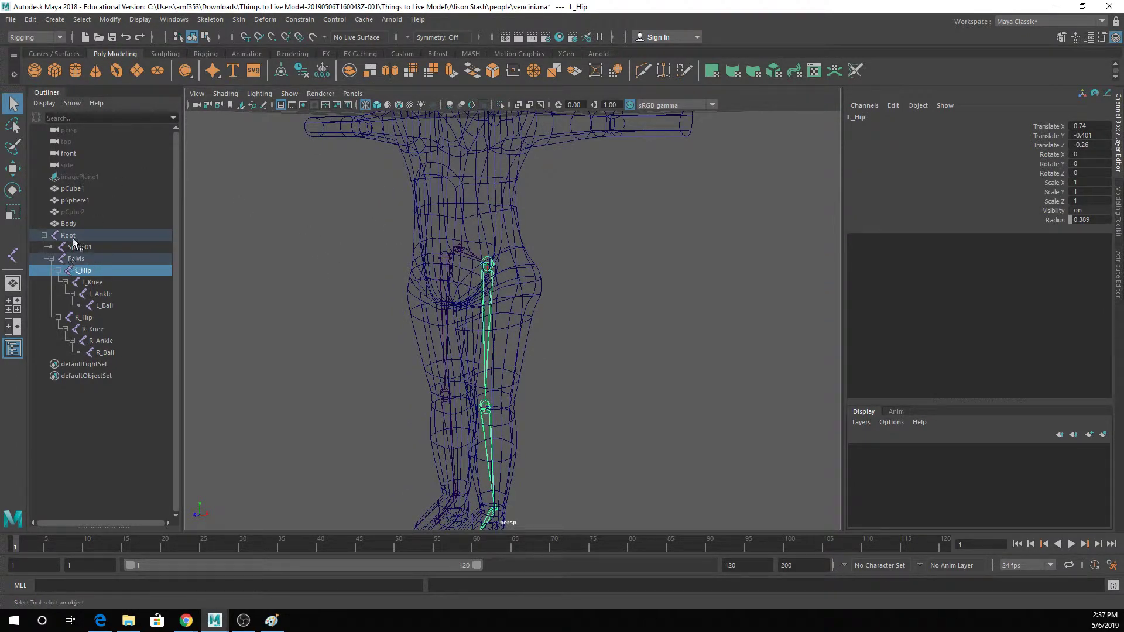
Bind the Body mesh to the Root skeleton as a joint hierarchy with 3 max influences.
{"action": "left_click", "coordinate": [441, 224]}
{"action": "left_click", "coordinate": [456, 202]}
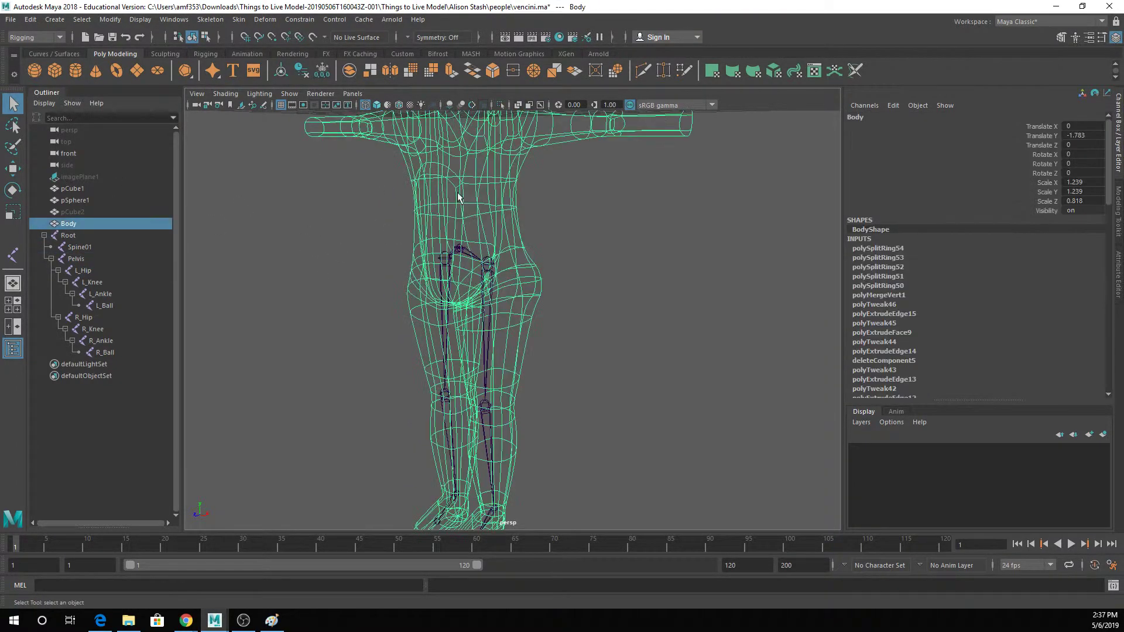
{"action": "left_click", "coordinate": [75, 234], "text": "ctrl"}
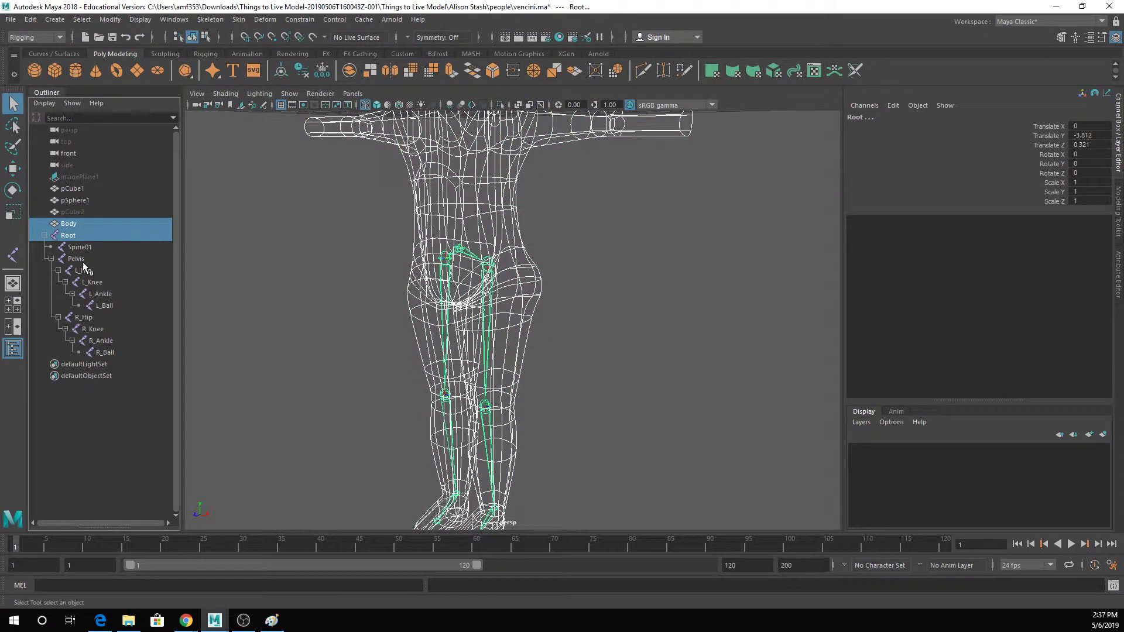
{"action": "left_click", "coordinate": [237, 20]}
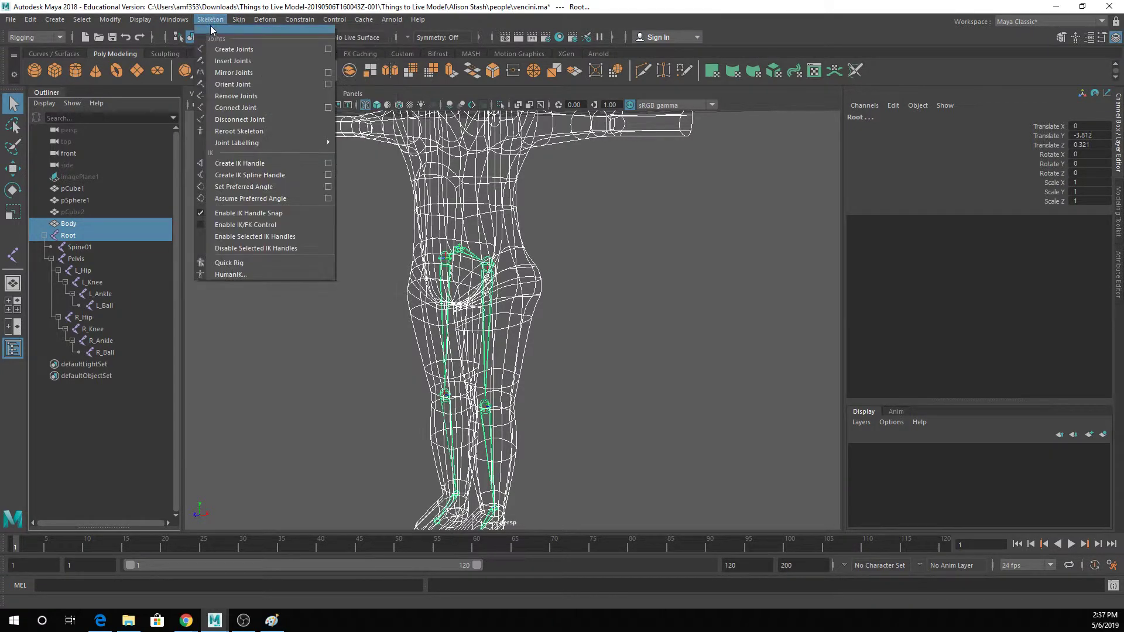
{"action": "left_click", "coordinate": [238, 20]}
{"action": "left_click", "coordinate": [262, 20]}
{"action": "left_click", "coordinate": [263, 20]}
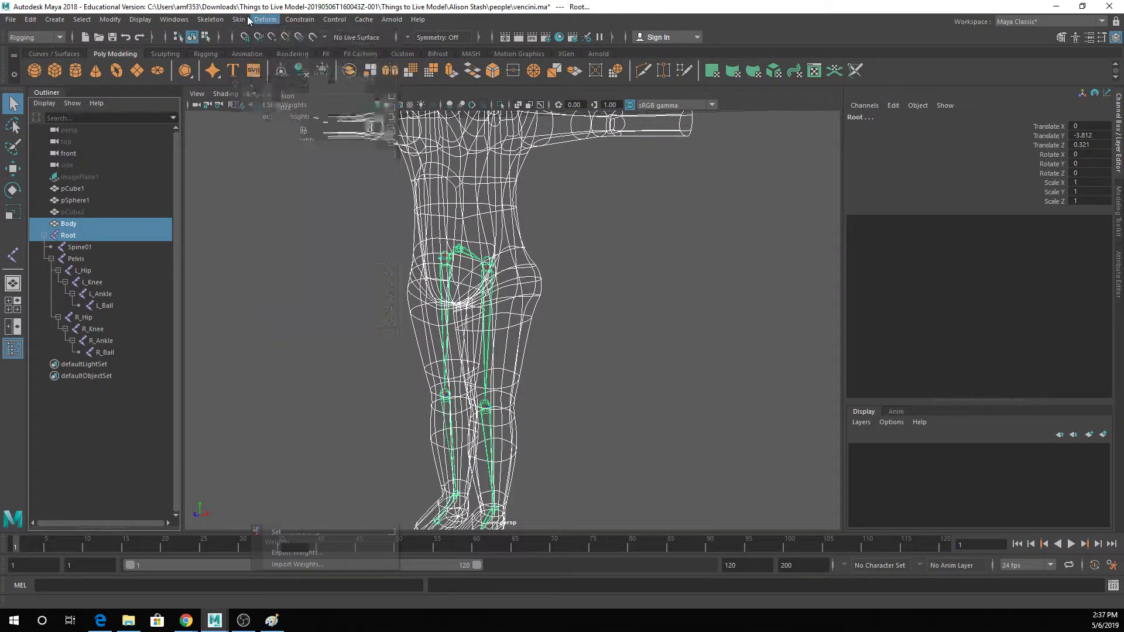
{"action": "left_click", "coordinate": [238, 19]}
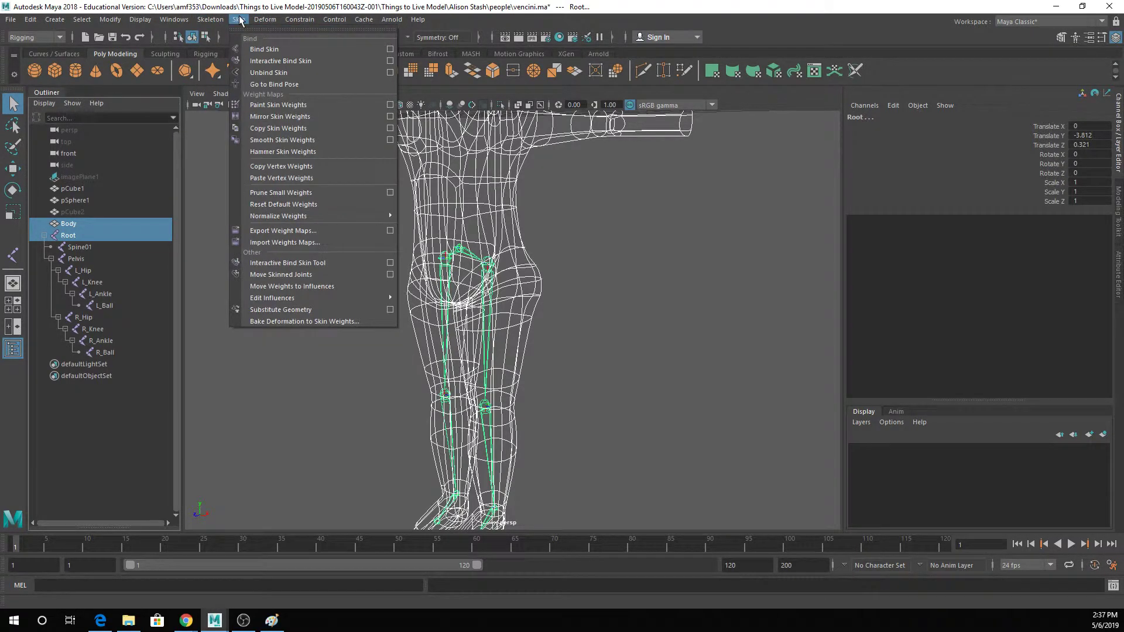
{"action": "left_click", "coordinate": [388, 50]}
{"action": "left_click_drag", "start_coordinate": [751, 175], "coordinate": [712, 124]}
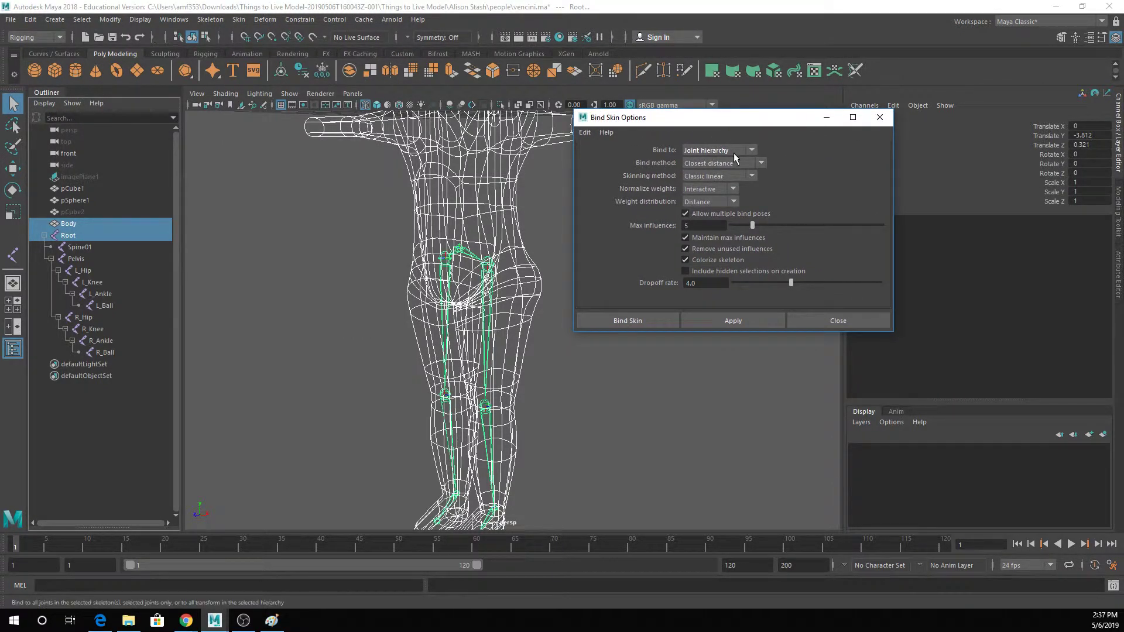
{"action": "left_click", "coordinate": [704, 152]}
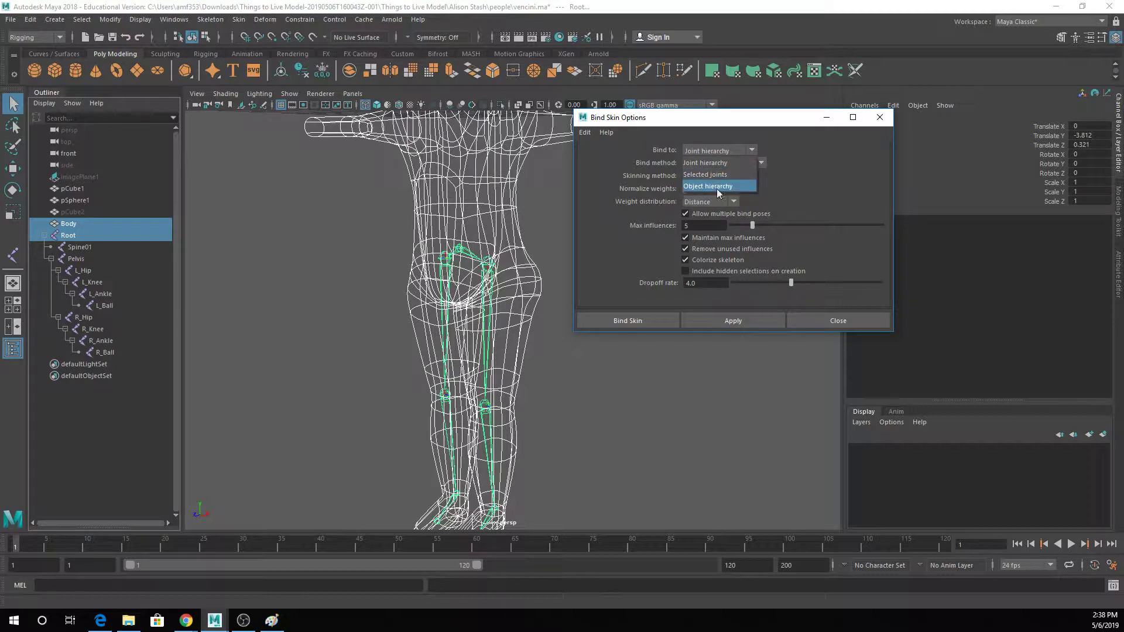
{"action": "left_click", "coordinate": [710, 163]}
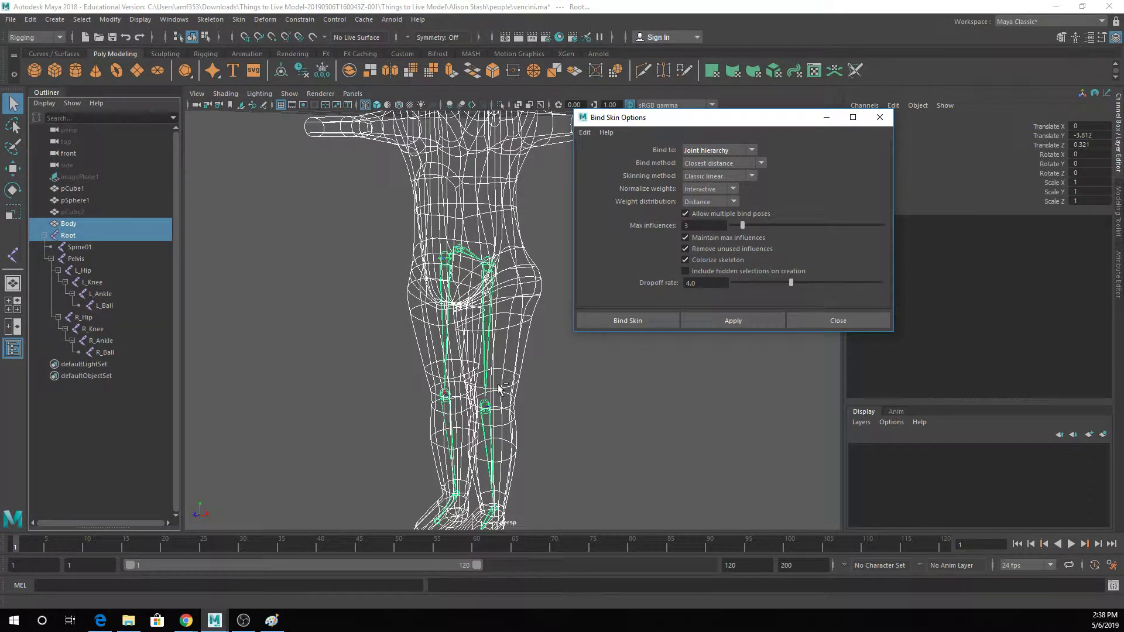
{"action": "left_click", "coordinate": [736, 316]}
{"action": "left_click", "coordinate": [820, 321]}
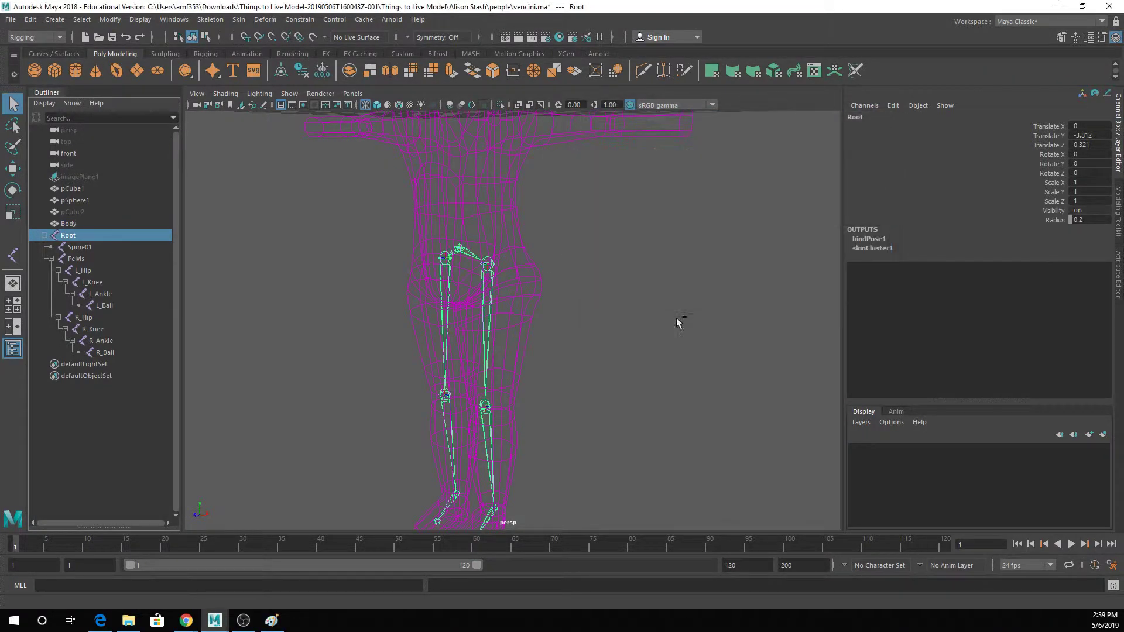
Show the model shaded and put the Body mesh in a new display layer named Skin.
{"action": "key", "text": "5"}
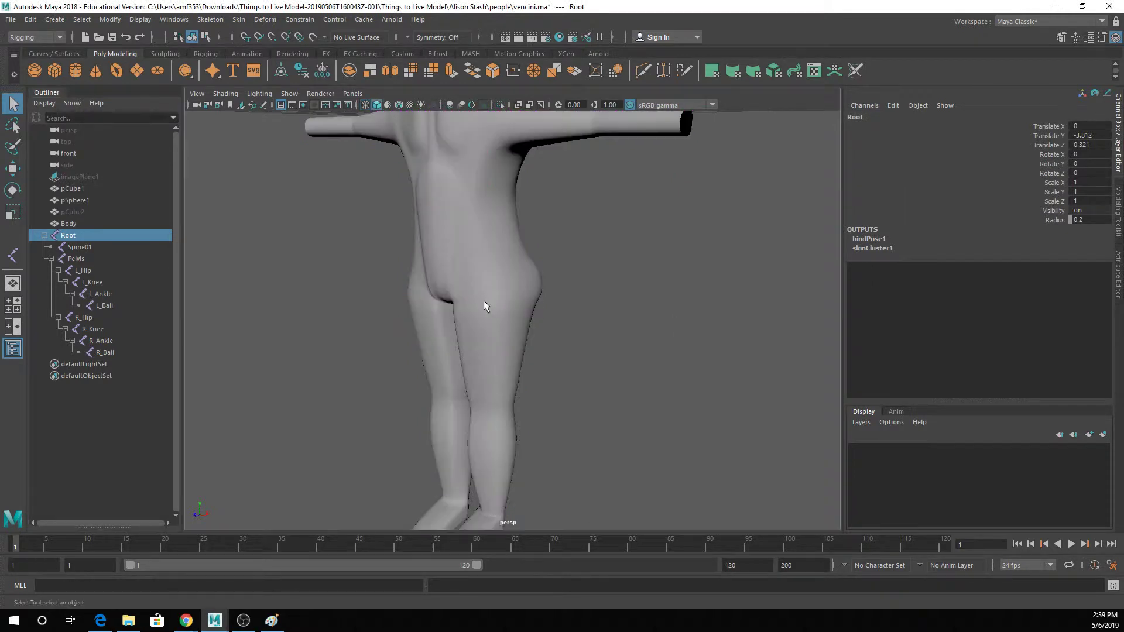
{"action": "left_click", "coordinate": [522, 227]}
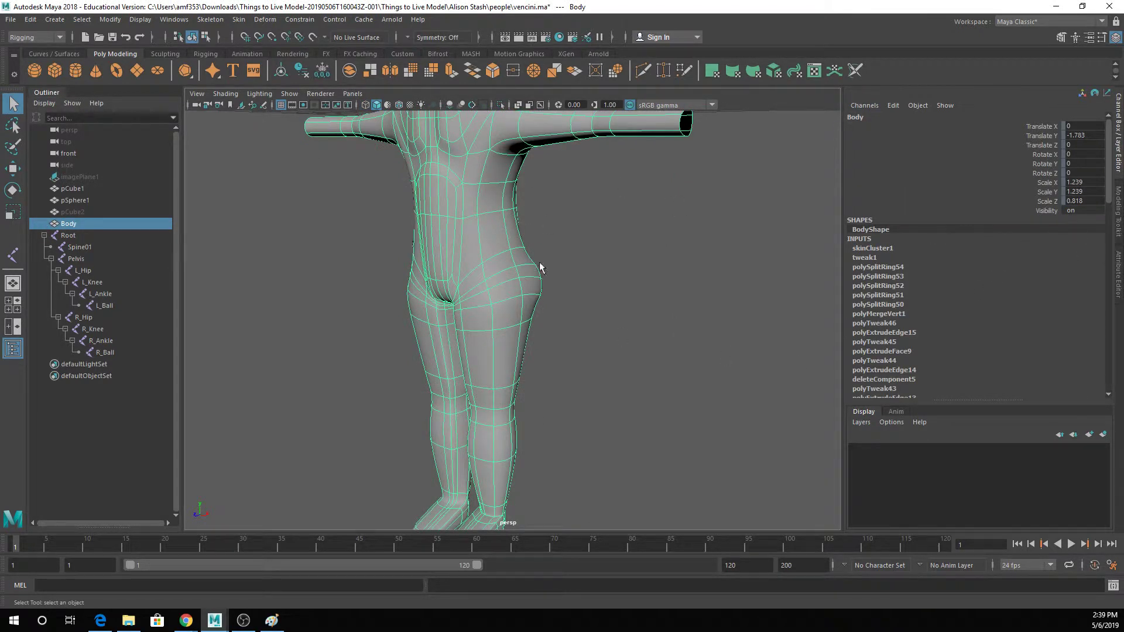
{"action": "scroll", "coordinate": [539, 262], "scroll_direction": "down", "scroll_amount": 3}
{"action": "left_click_drag", "start_coordinate": [532, 259], "coordinate": [392, 152], "text": "alt"}
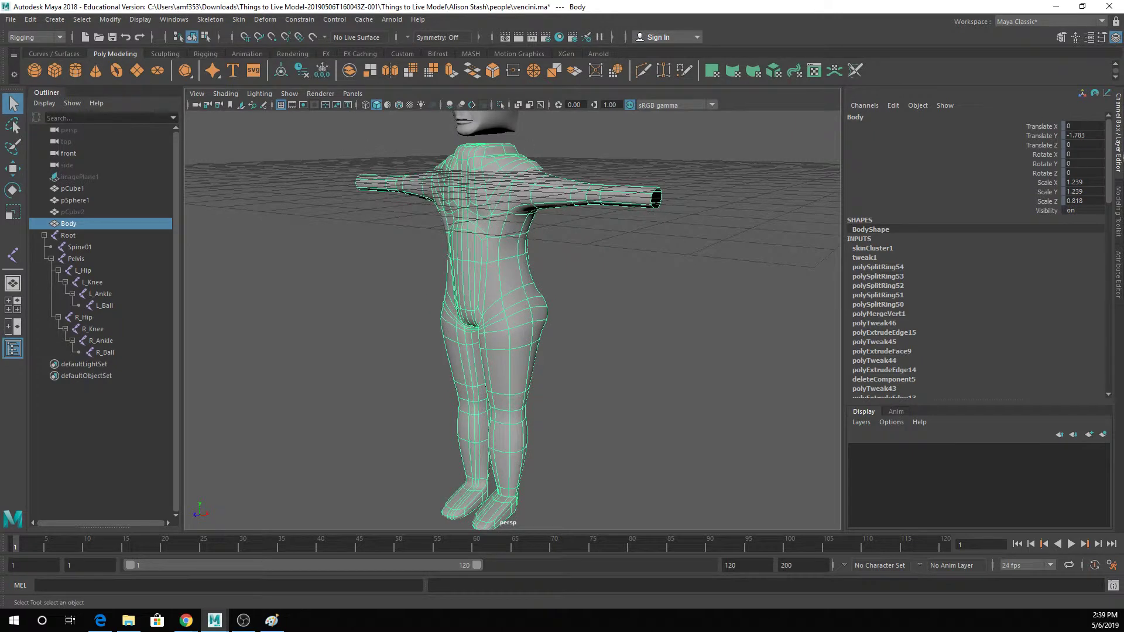
{"action": "left_click", "coordinate": [1119, 285]}
{"action": "left_click", "coordinate": [1120, 138]}
{"action": "left_click", "coordinate": [1103, 435]}
{"action": "left_click", "coordinate": [910, 450]}
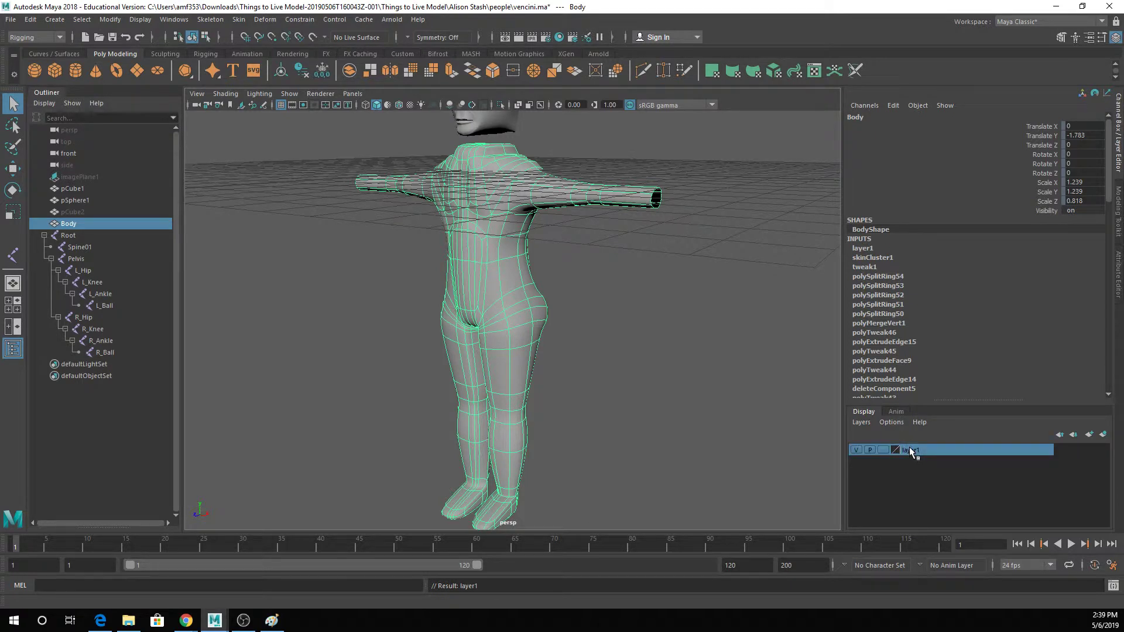
{"action": "double_click", "coordinate": [911, 450]}
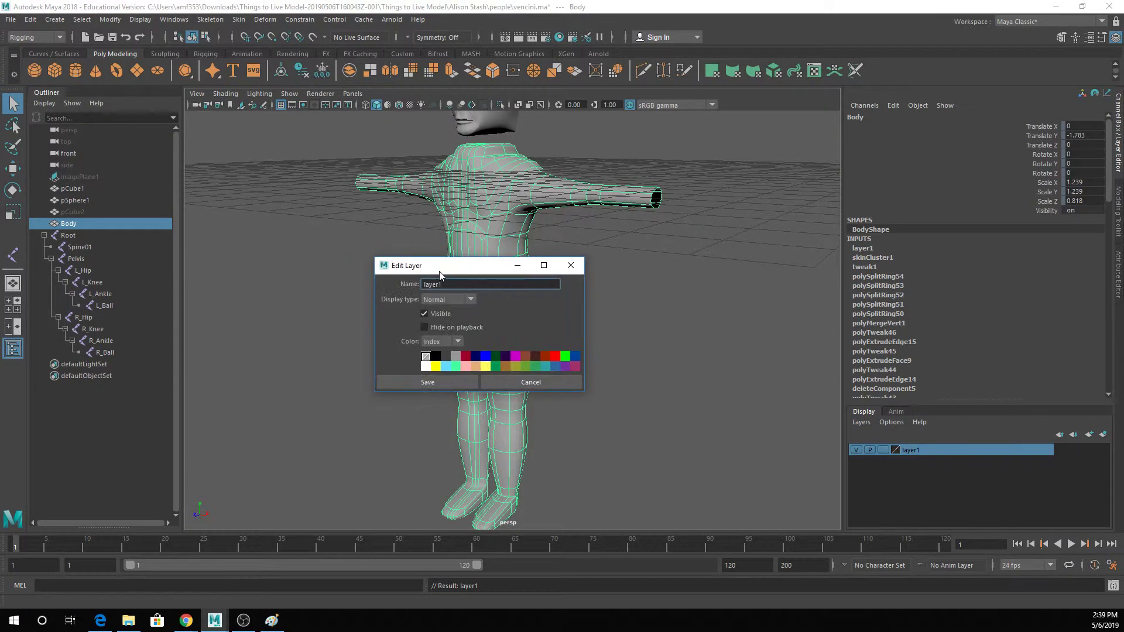
{"action": "type", "text": "Skin"}
{"action": "left_click", "coordinate": [416, 382]}
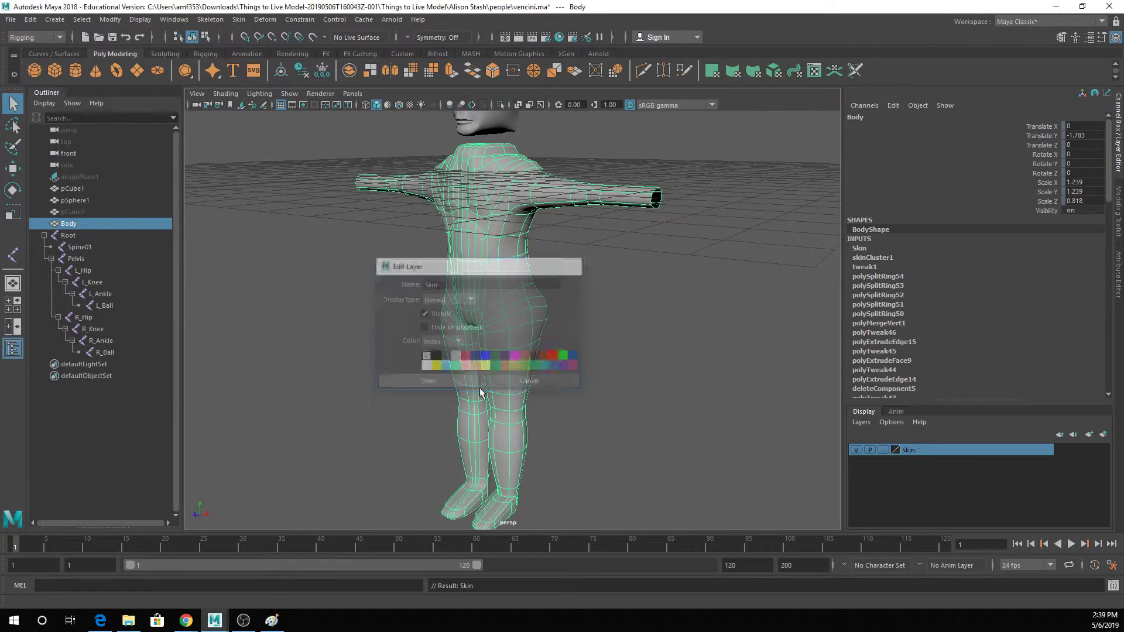
Set the Skin layer to reference mode and turn on X-Ray Joints in the perspective view.
{"action": "left_click", "coordinate": [883, 454]}
{"action": "left_click", "coordinate": [883, 453]}
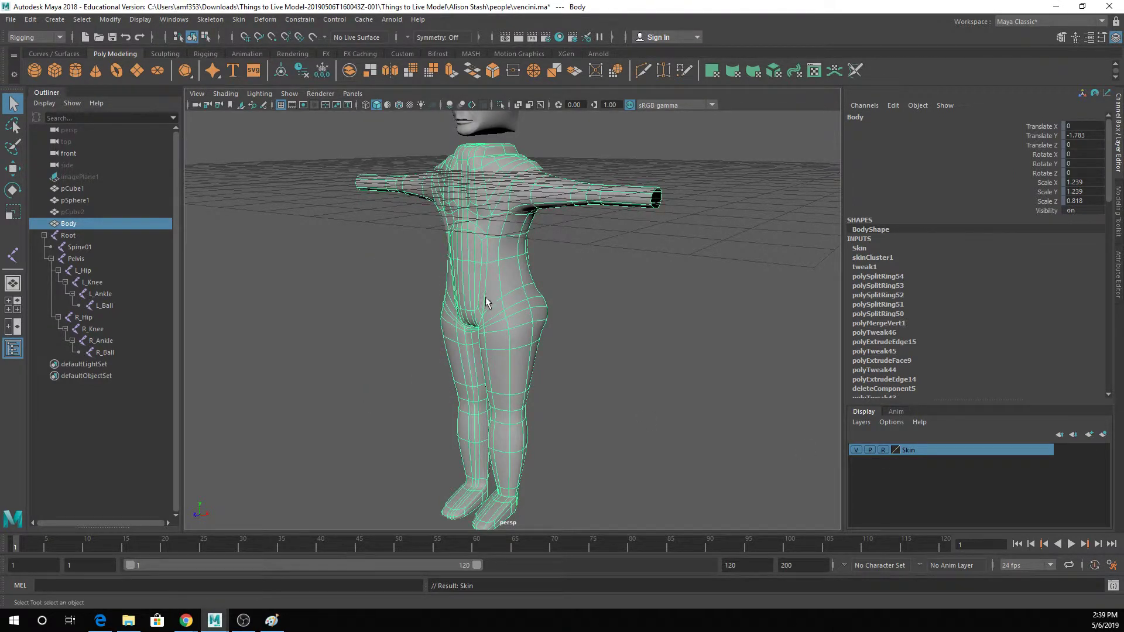
{"action": "left_click", "coordinate": [552, 268]}
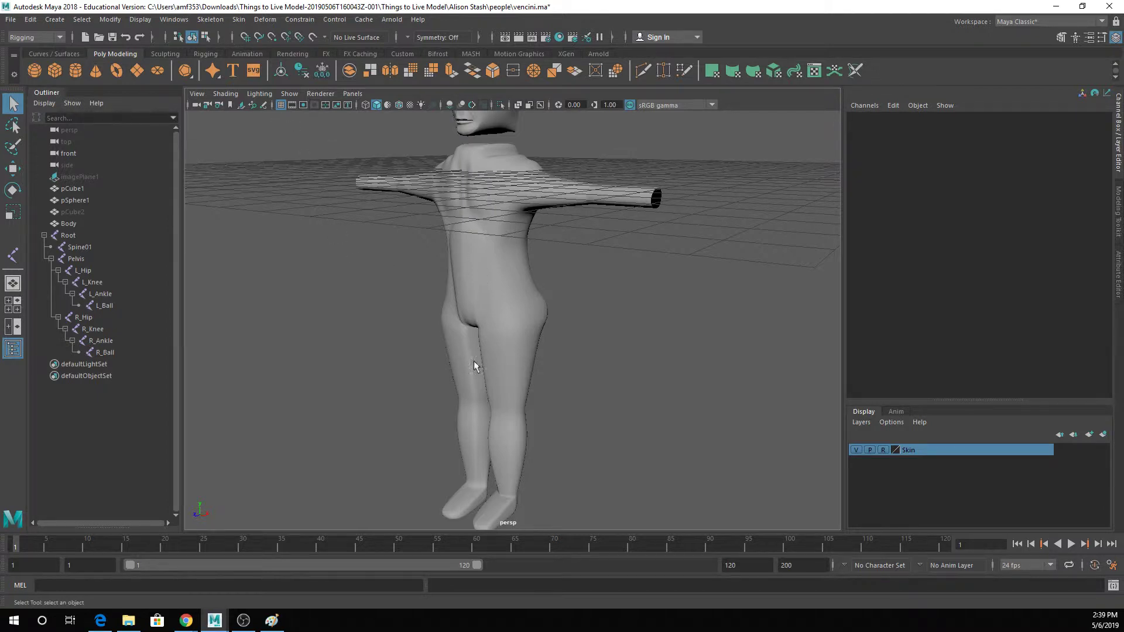
{"action": "left_click", "coordinate": [229, 96]}
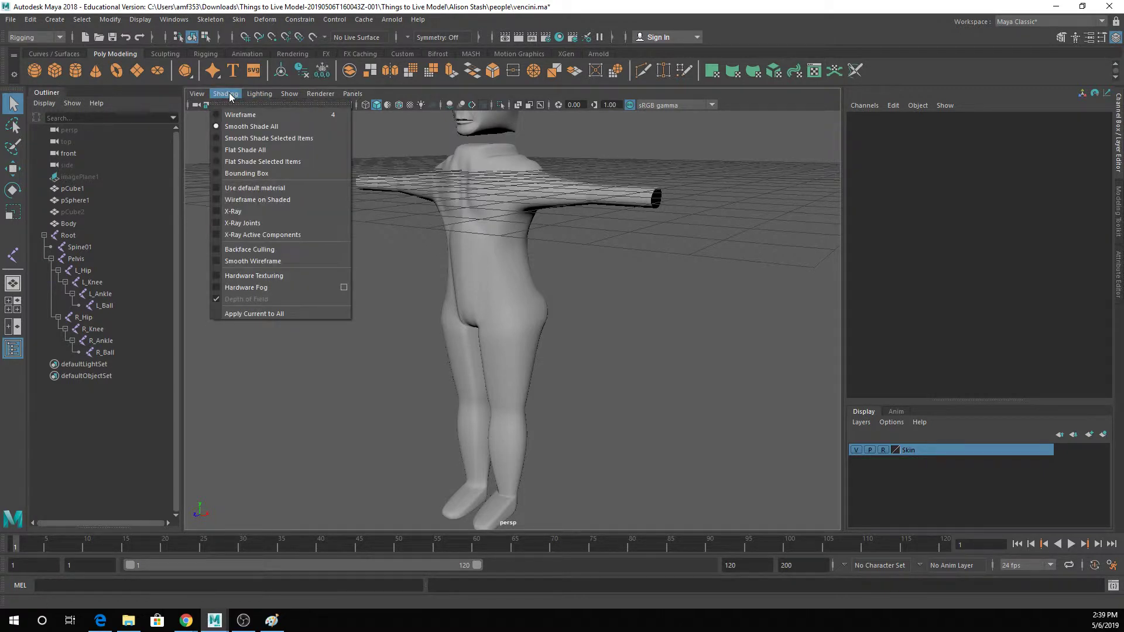
{"action": "left_click", "coordinate": [248, 223]}
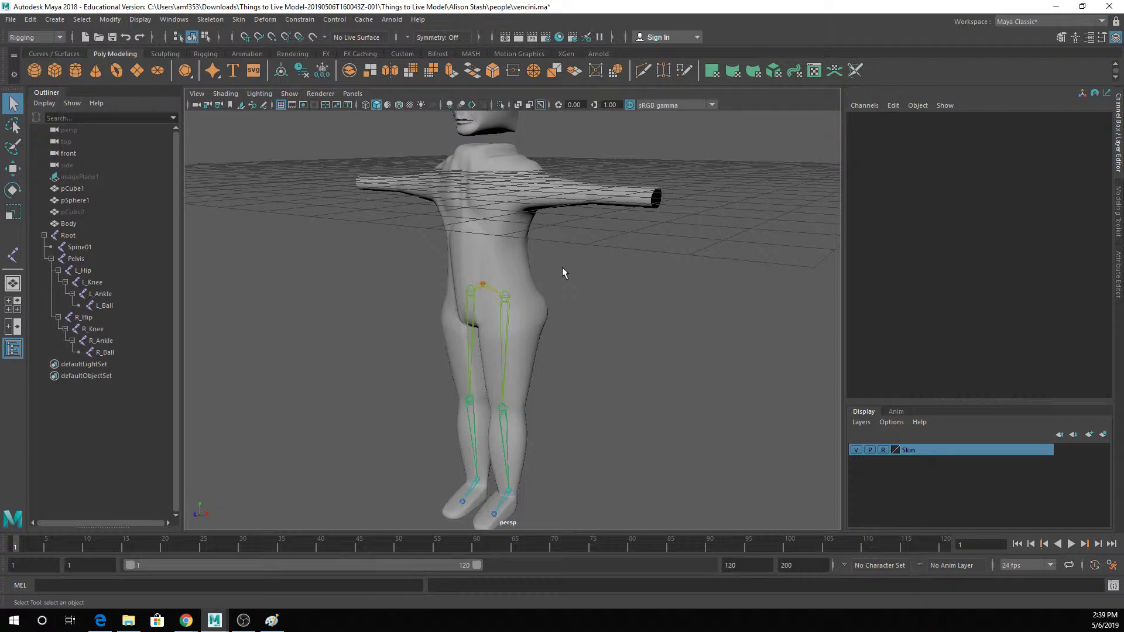
Test the skin binding by rotating the left hip, knee and ankle joints to raise and bend the leg.
{"action": "left_click_drag", "start_coordinate": [562, 267], "coordinate": [436, 223], "text": "alt"}
{"action": "left_click", "coordinate": [497, 244]}
{"action": "key", "text": "e"}
{"action": "left_click", "coordinate": [354, 255]}
{"action": "left_click_drag", "start_coordinate": [343, 217], "coordinate": [280, 306]}
{"action": "left_click", "coordinate": [418, 328]}
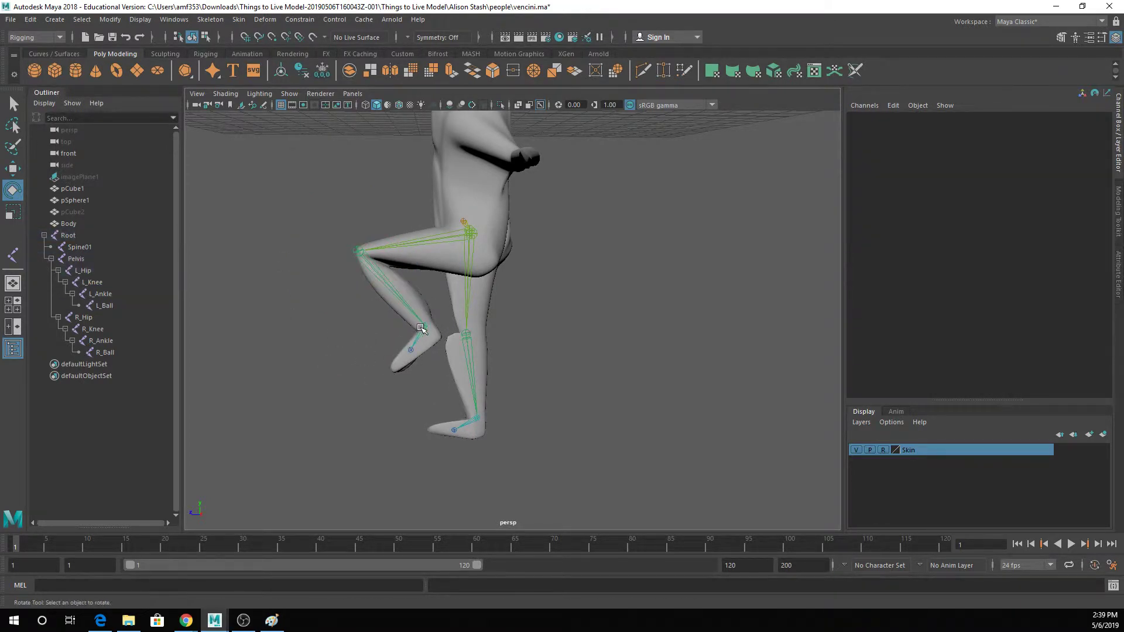
{"action": "left_click", "coordinate": [424, 326]}
{"action": "left_click_drag", "start_coordinate": [390, 285], "coordinate": [408, 256]}
Undo the test rotations of the left leg joints and clear the selection.
{"action": "key", "text": "ctrl+z"}
{"action": "key", "text": "ctrl+z"}
{"action": "key", "text": "ctrl+z"}
{"action": "key", "text": "ctrl+z"}
{"action": "key", "text": "ctrl+z"}
{"action": "key", "text": "ctrl+z"}
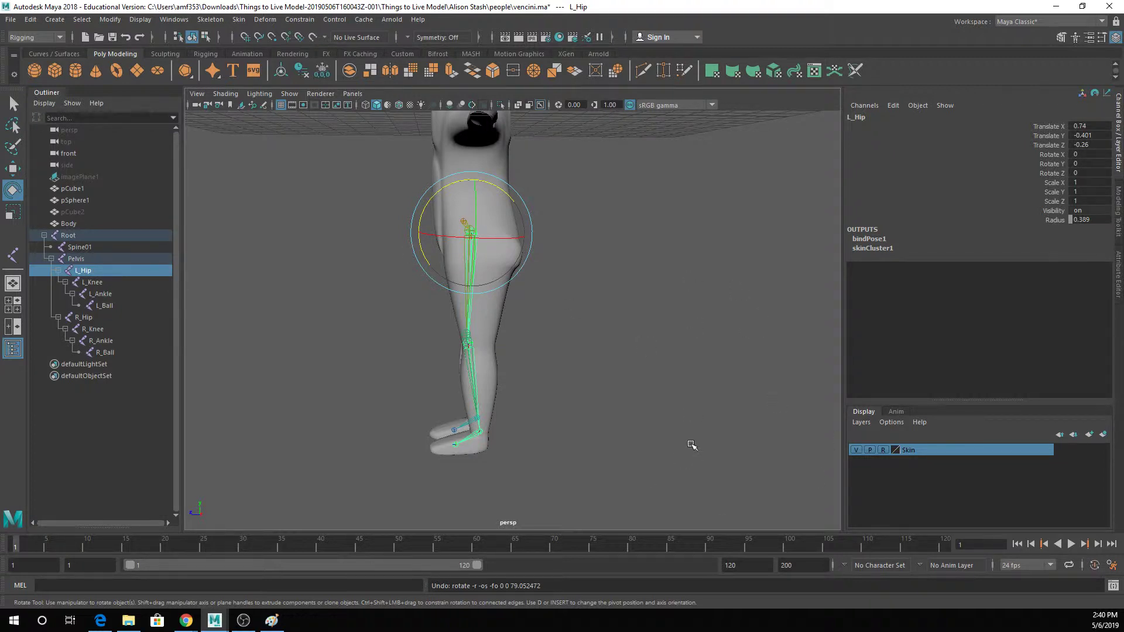
{"action": "left_click_drag", "start_coordinate": [594, 320], "coordinate": [658, 279], "text": "alt"}
{"action": "key", "text": "q"}
{"action": "left_click", "coordinate": [658, 278]}
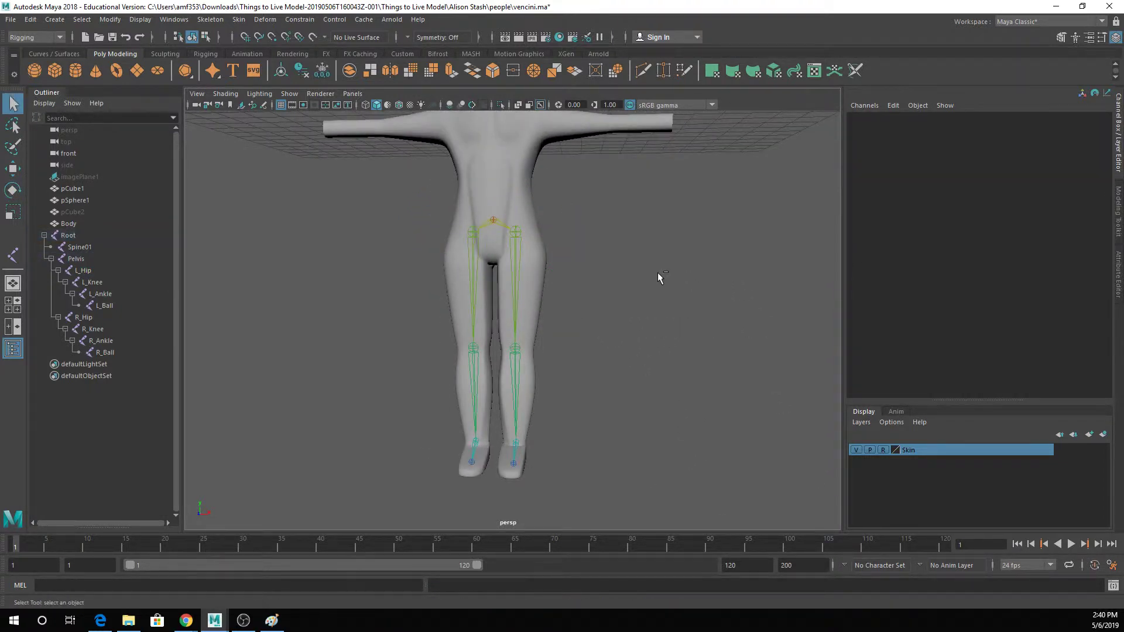
Try moving the L_Knee joint sideways away from the body twice, undo each move, and select the L_Hip joint.
{"action": "left_click", "coordinate": [522, 247]}
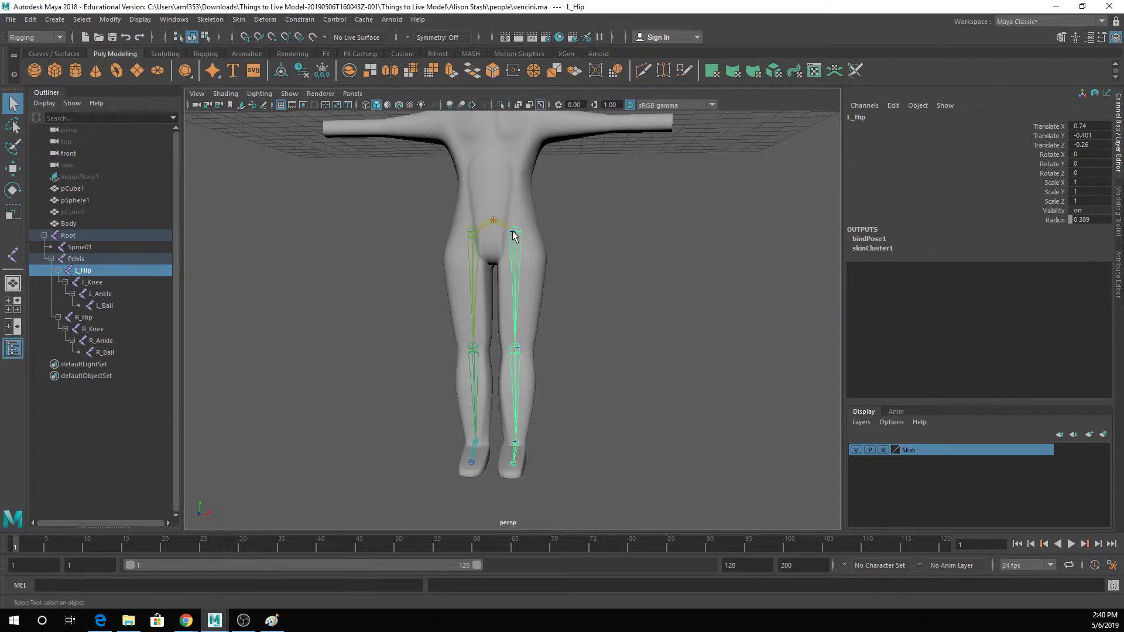
{"action": "left_click", "coordinate": [515, 350]}
{"action": "key", "text": "w"}
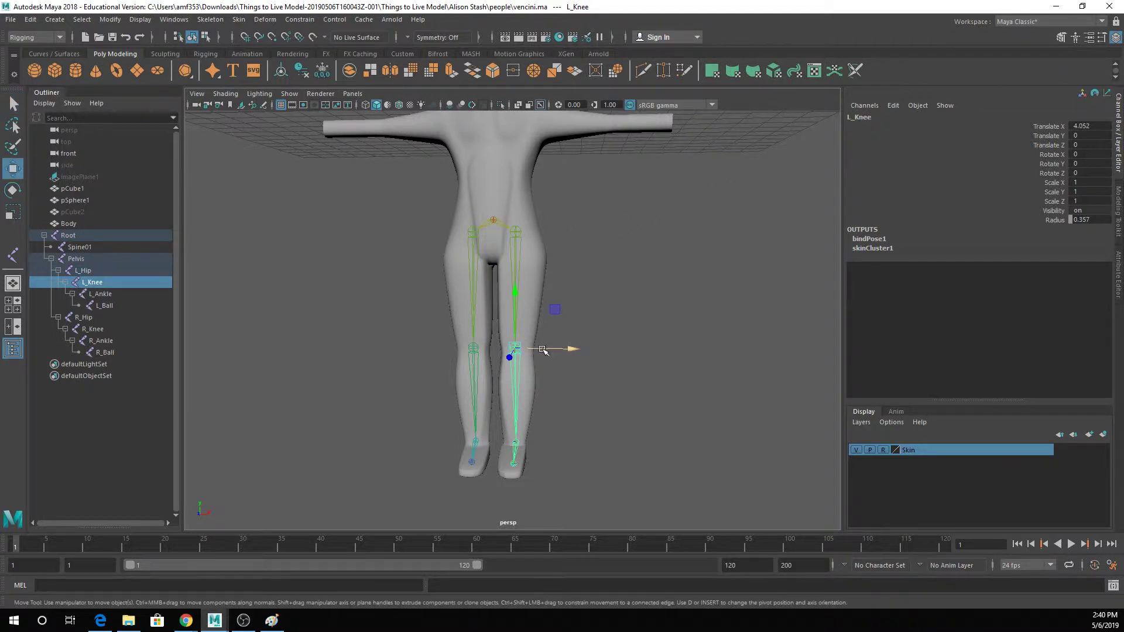
{"action": "left_click_drag", "start_coordinate": [540, 351], "coordinate": [623, 341]}
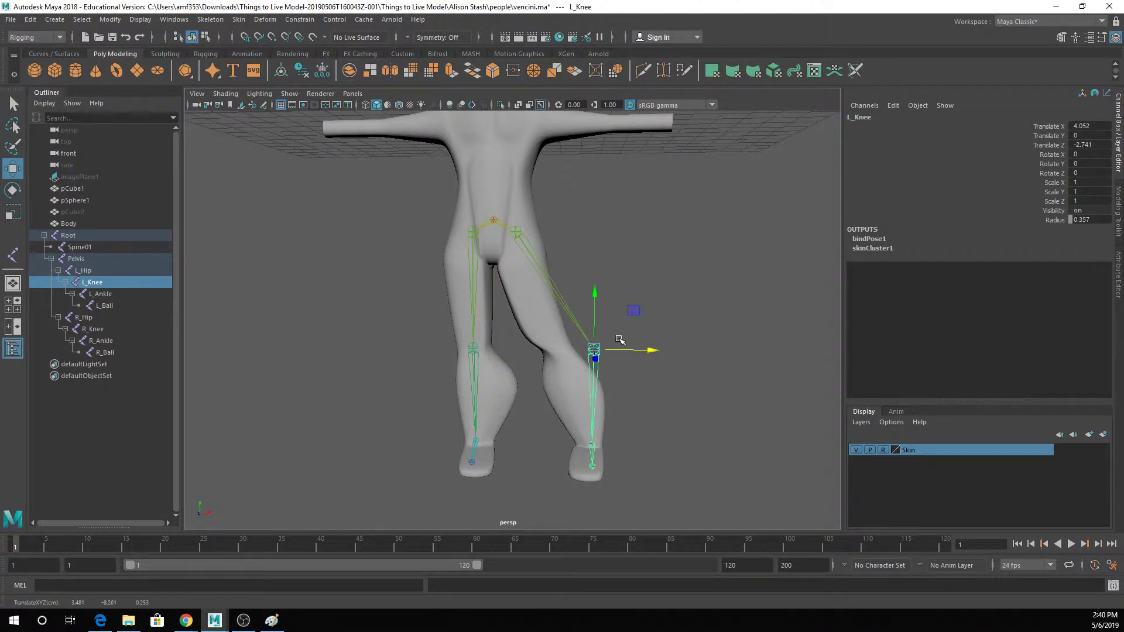
{"action": "key", "text": "ctrl+z"}
{"action": "left_click_drag", "start_coordinate": [568, 346], "coordinate": [701, 350]}
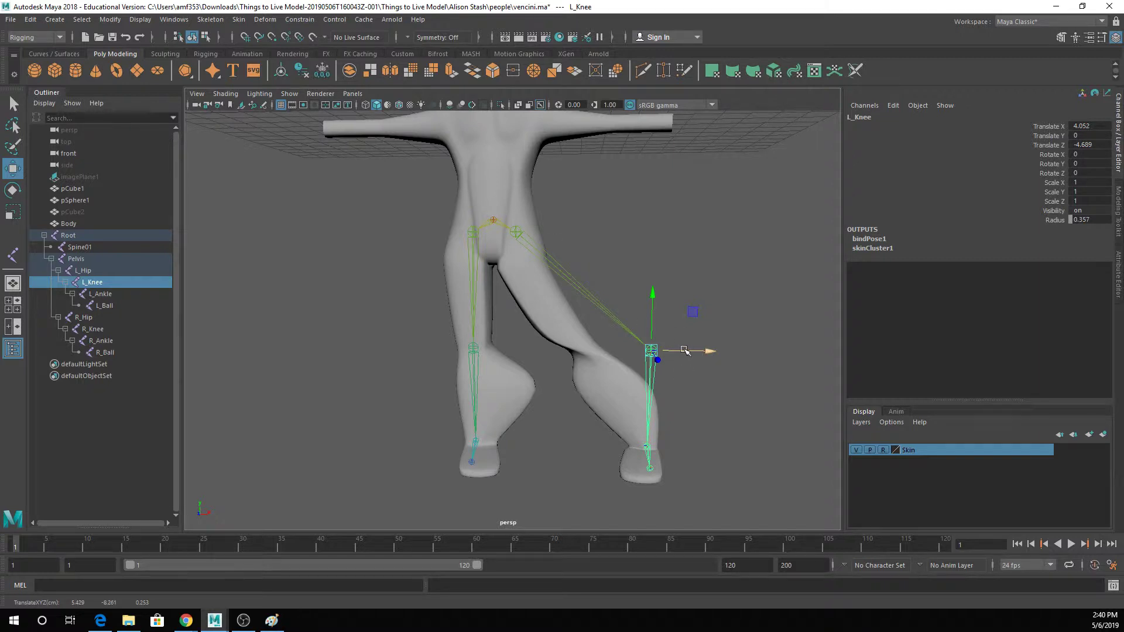
{"action": "key", "text": "ctrl+z"}
{"action": "key", "text": "q"}
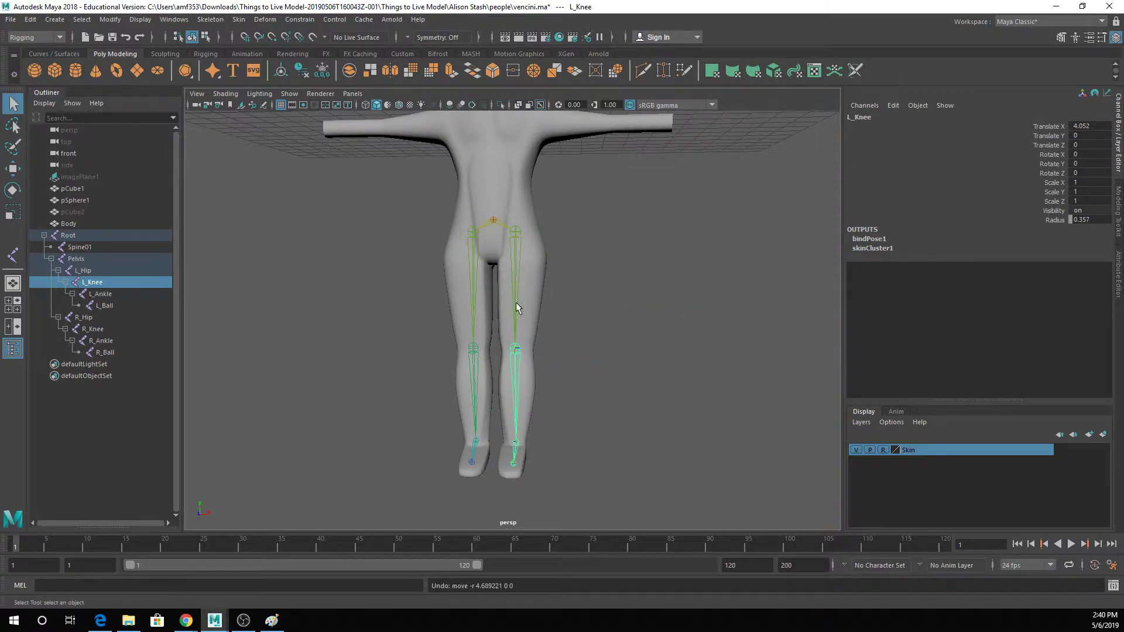
{"action": "left_click", "coordinate": [517, 232]}
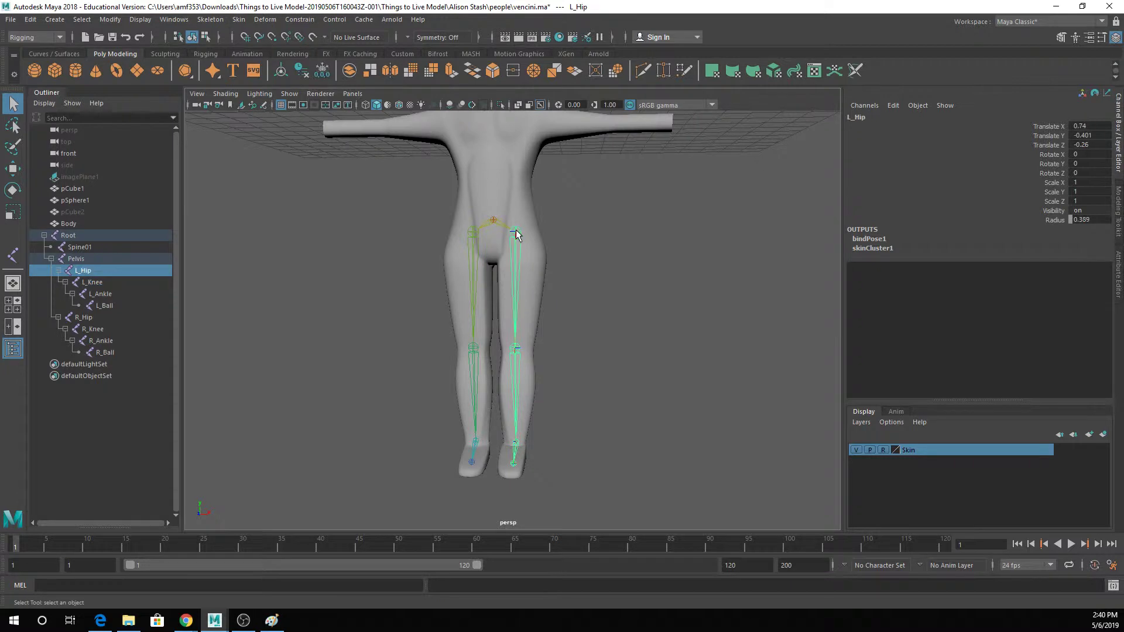
Test the skin deformation by rotating the L_Knee joint about 87 degrees in Z, and undo the rotation.
{"action": "left_click", "coordinate": [515, 349]}
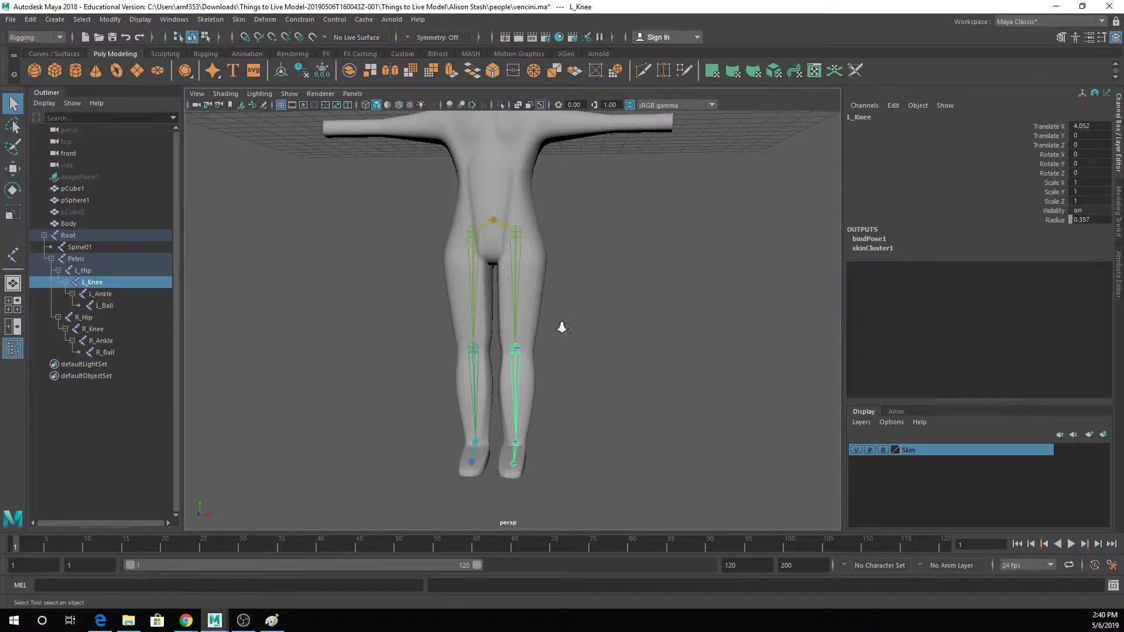
{"action": "scroll", "coordinate": [561, 323], "scroll_direction": "up", "scroll_amount": 5}
{"action": "left_click_drag", "start_coordinate": [560, 322], "coordinate": [527, 316], "text": "alt"}
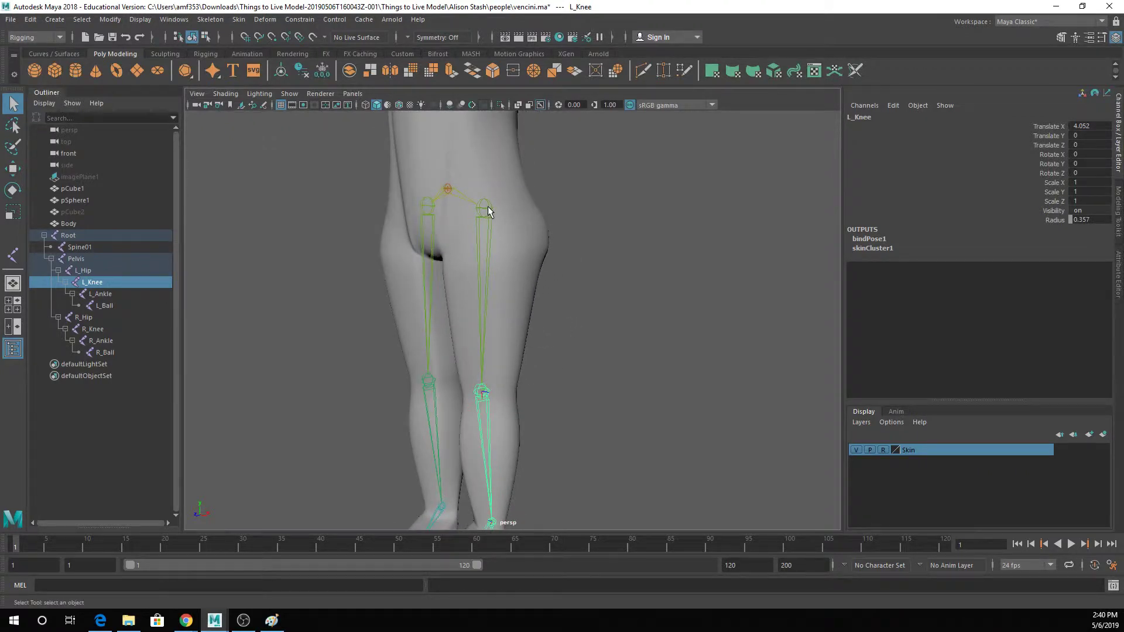
{"action": "left_click", "coordinate": [489, 212]}
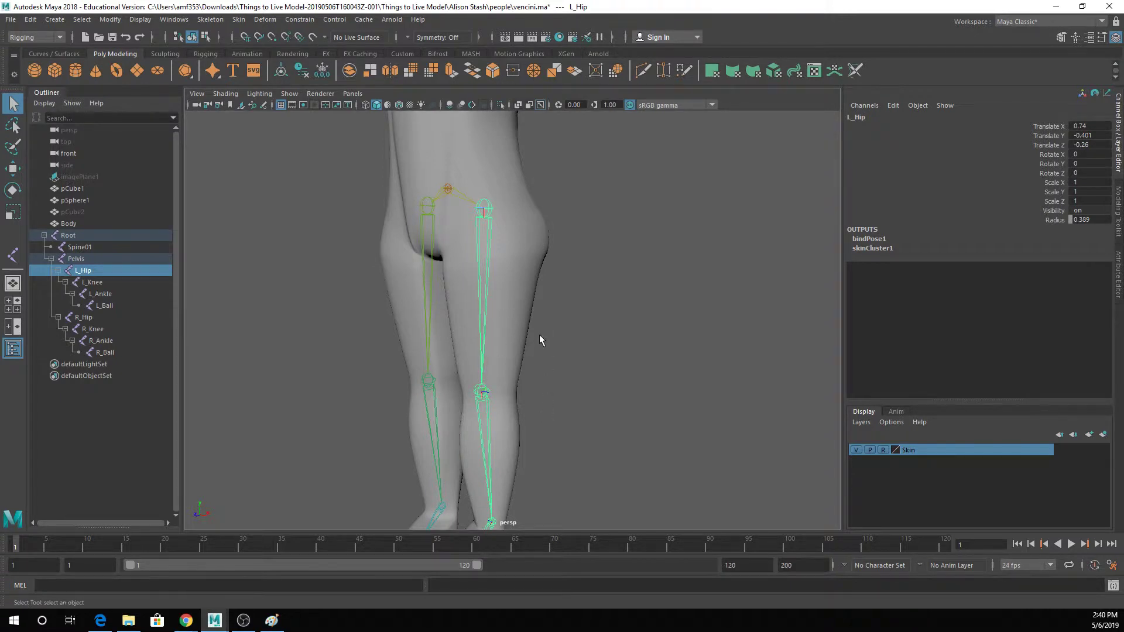
{"action": "left_click", "coordinate": [483, 393]}
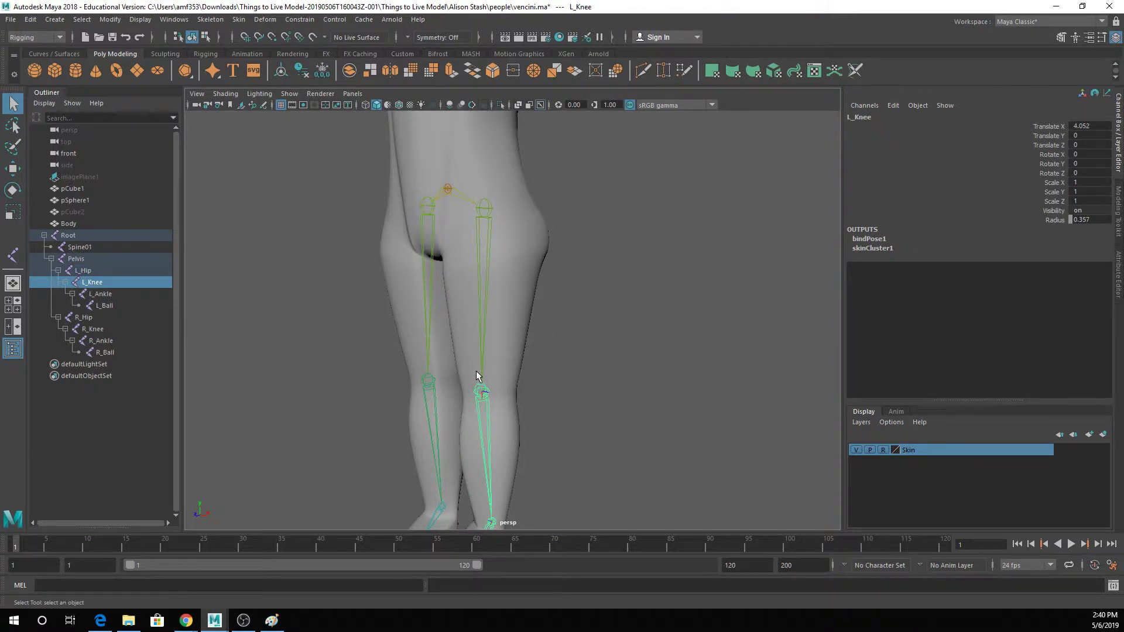
{"action": "key", "text": "e"}
{"action": "left_click_drag", "start_coordinate": [462, 366], "coordinate": [527, 384]}
{"action": "scroll", "coordinate": [630, 369], "scroll_direction": "down", "scroll_amount": 5}
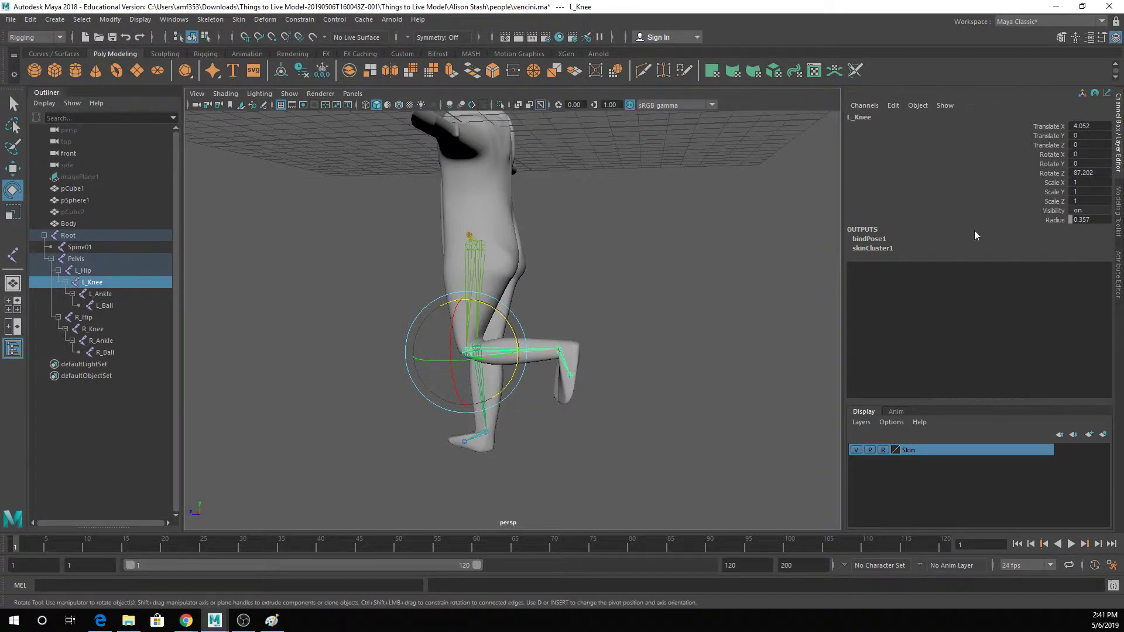
{"action": "key", "text": "ctrl+z"}
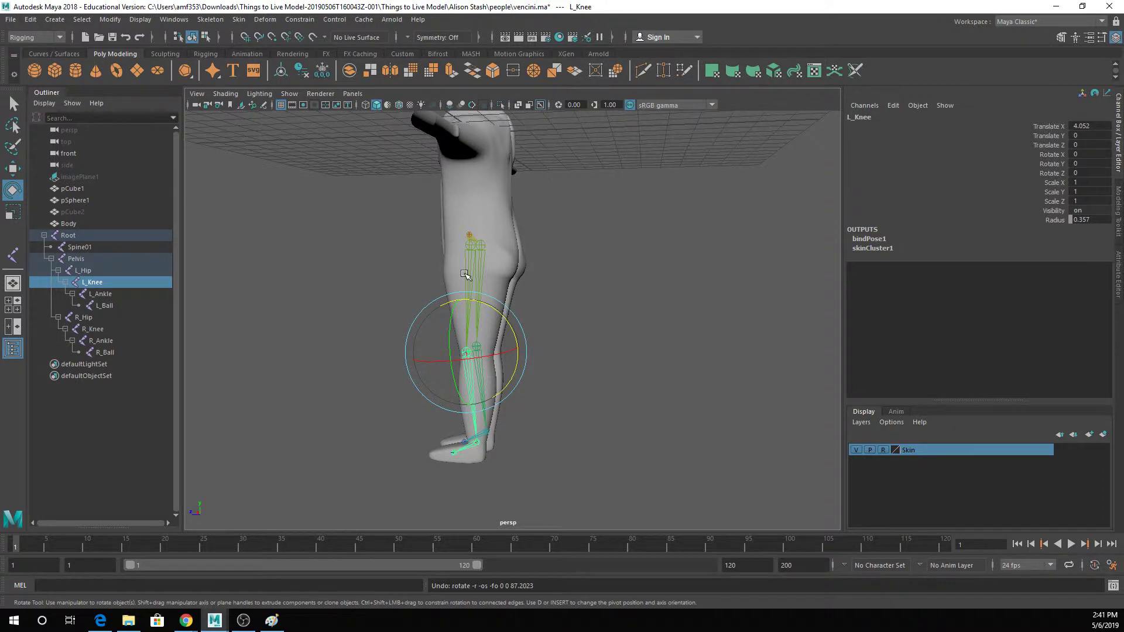
Try raising the left leg with the L_Hip joint and bending L_Knee about 107 degrees in Z, and undo both rotations.
{"action": "left_click", "coordinate": [534, 328]}
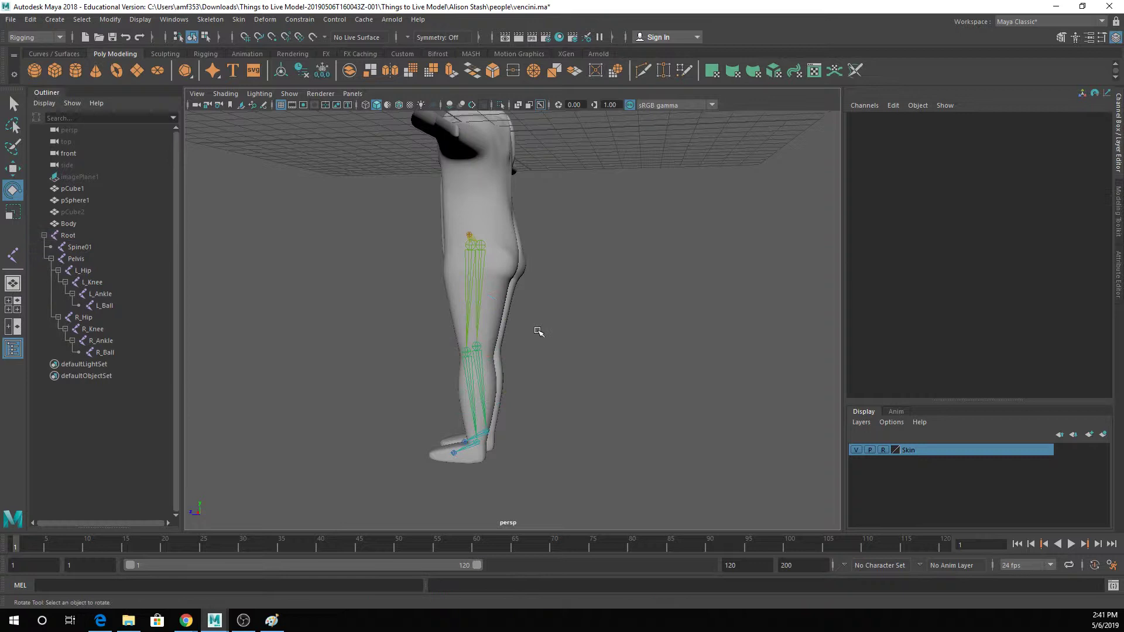
{"action": "left_click", "coordinate": [472, 352]}
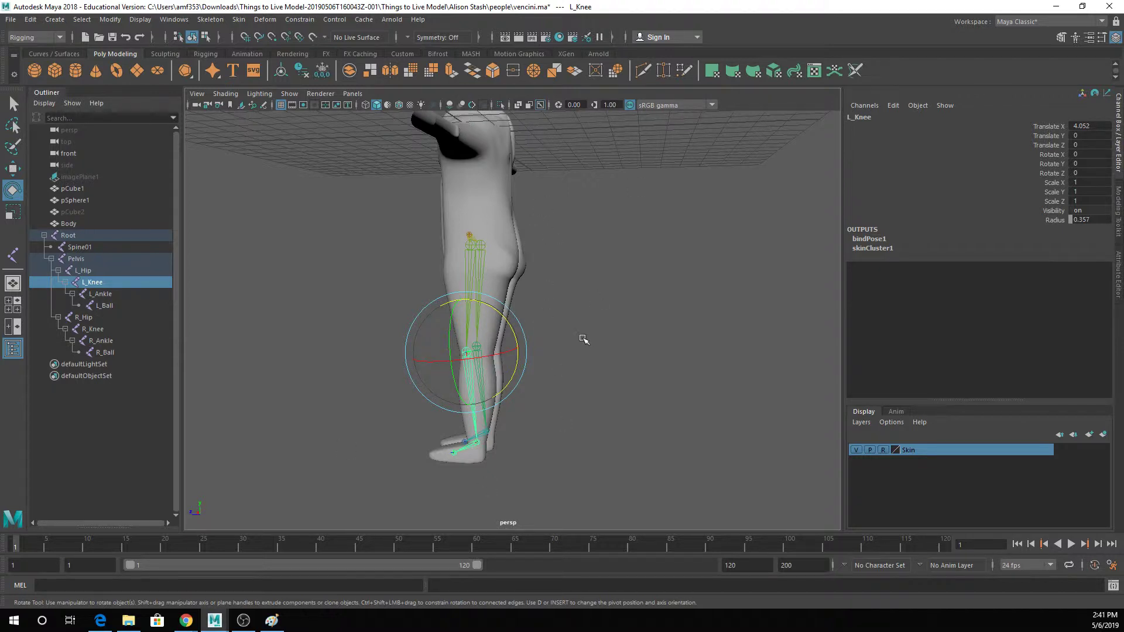
{"action": "left_click", "coordinate": [470, 253]}
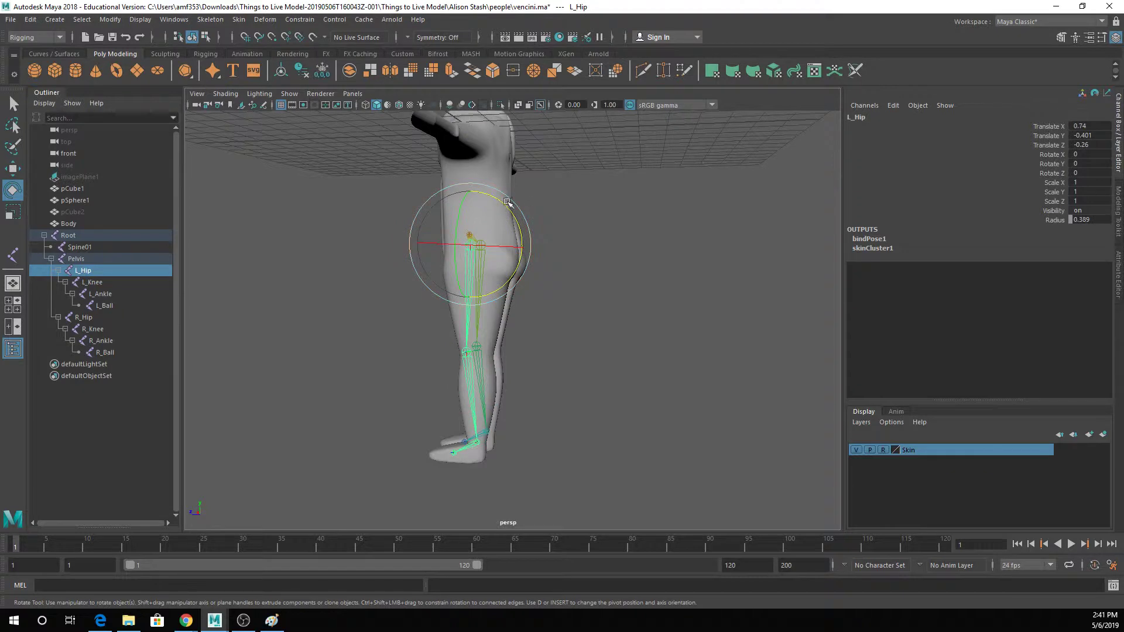
{"action": "left_click_drag", "start_coordinate": [508, 202], "coordinate": [518, 280]}
{"action": "left_click", "coordinate": [417, 250]}
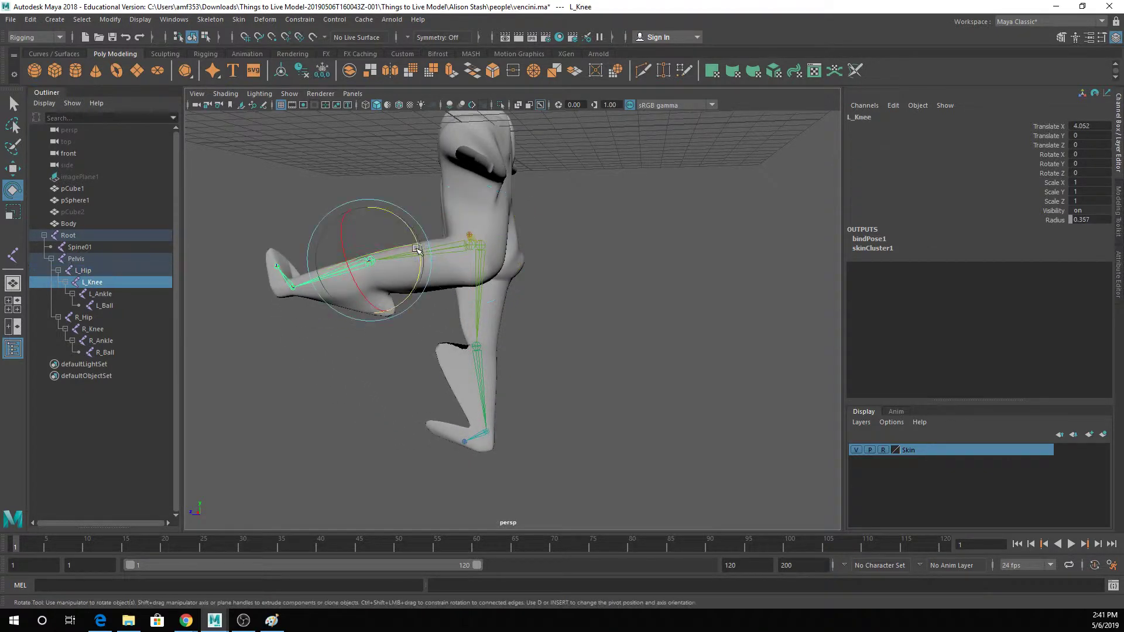
{"action": "left_click_drag", "start_coordinate": [417, 250], "coordinate": [314, 238]}
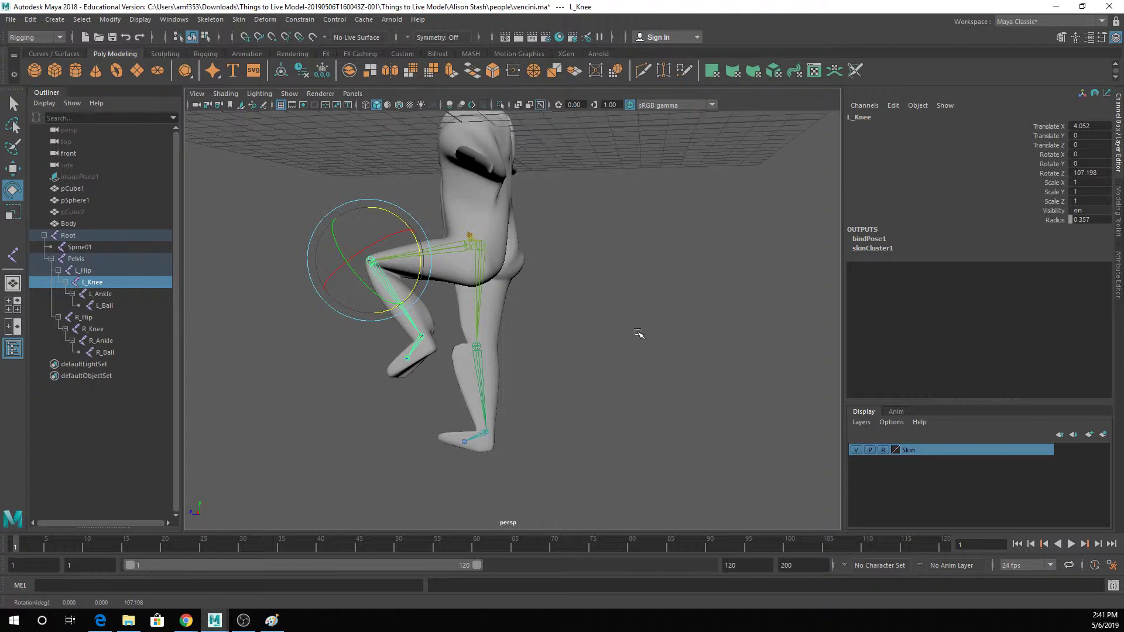
{"action": "key", "text": "ctrl+z"}
{"action": "key", "text": "ctrl+z"}
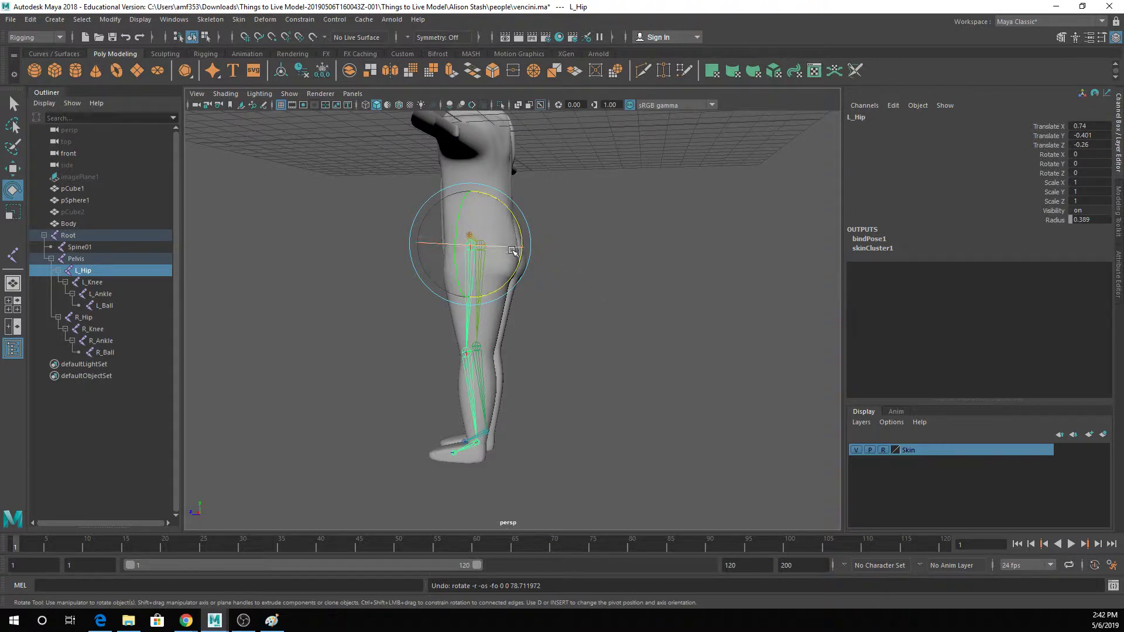
Pose the left leg by rotating L_Hip forward and bending L_Knee about 72 degrees in Z, leaving nothing selected.
{"action": "left_click_drag", "start_coordinate": [609, 312], "coordinate": [550, 259], "text": "alt"}
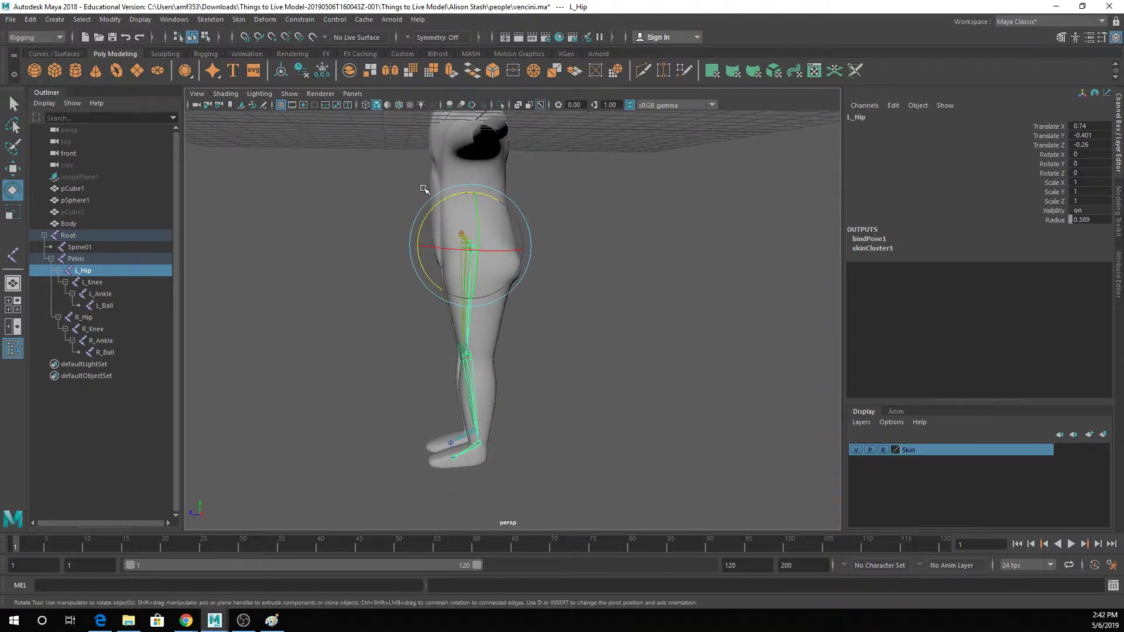
{"action": "left_click_drag", "start_coordinate": [438, 207], "coordinate": [351, 292]}
{"action": "key", "text": "Down"}
{"action": "key", "text": "q"}
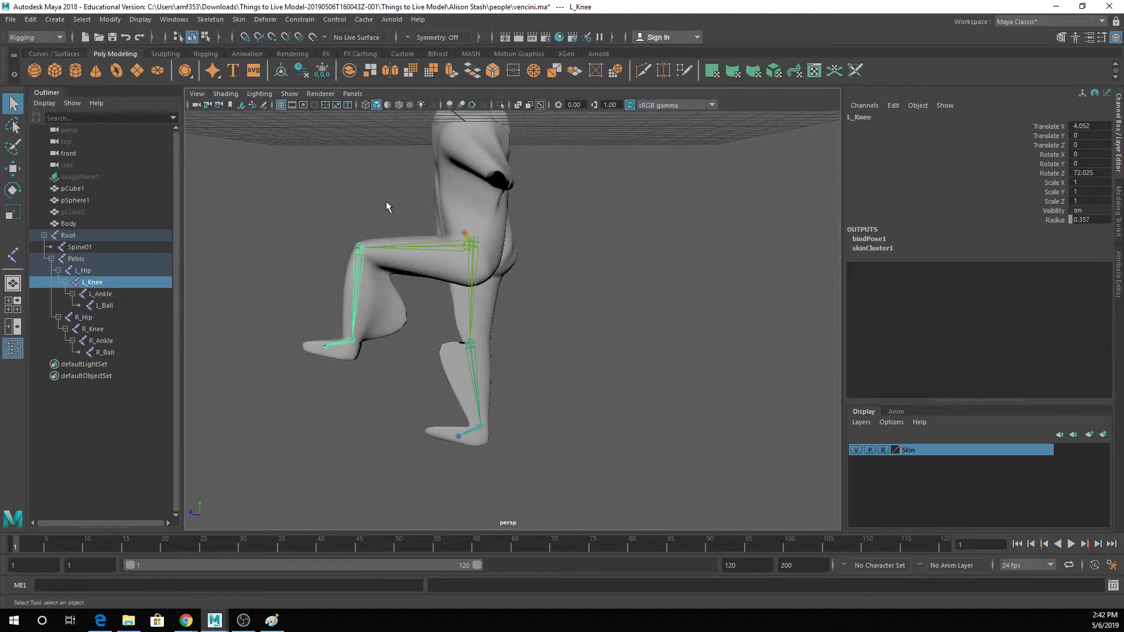
{"action": "left_click", "coordinate": [410, 270]}
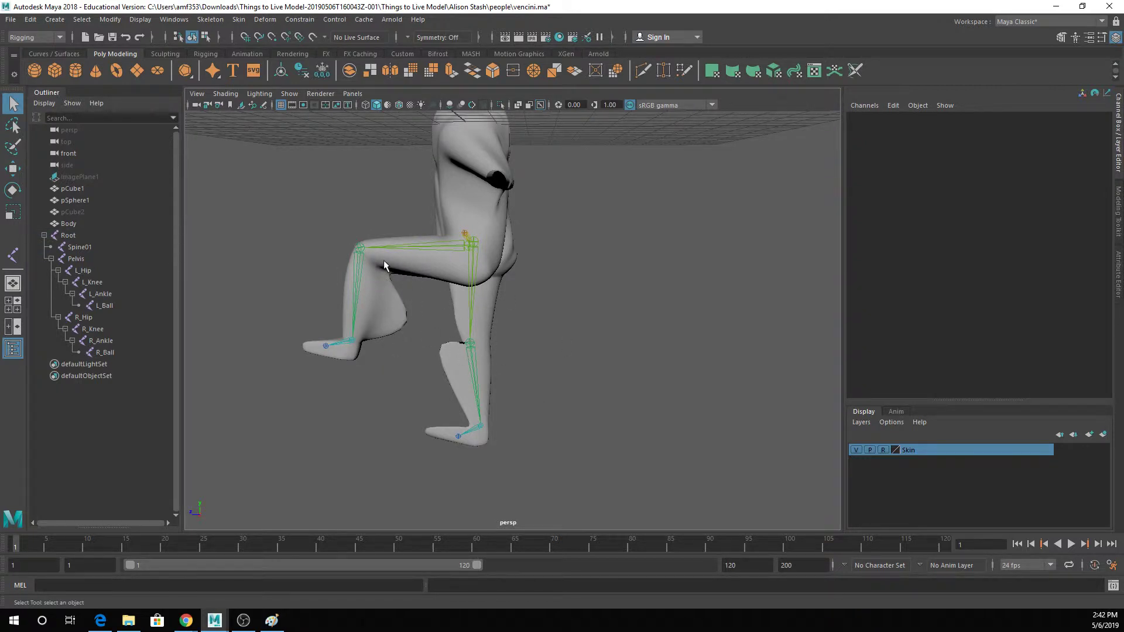
Return the Skin layer to normal display mode and put the Root skeleton in a new display layer named Joints.
{"action": "scroll", "coordinate": [384, 265], "scroll_direction": "up", "scroll_amount": 3}
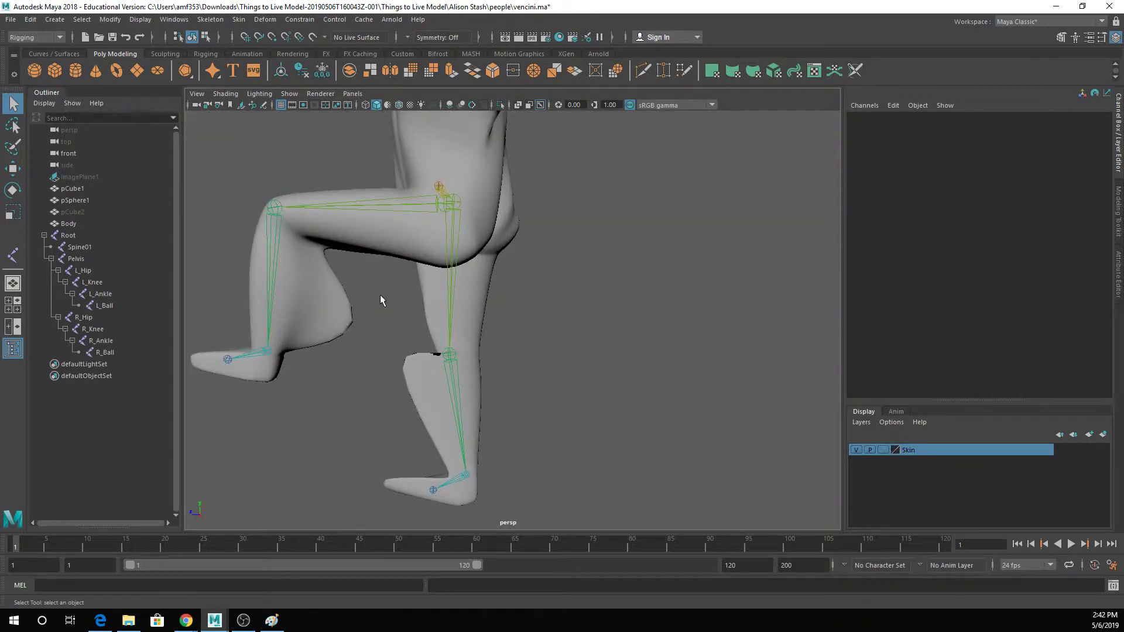
{"action": "middle_click_drag", "start_coordinate": [381, 300], "coordinate": [452, 318], "text": "alt"}
{"action": "left_click", "coordinate": [501, 206]}
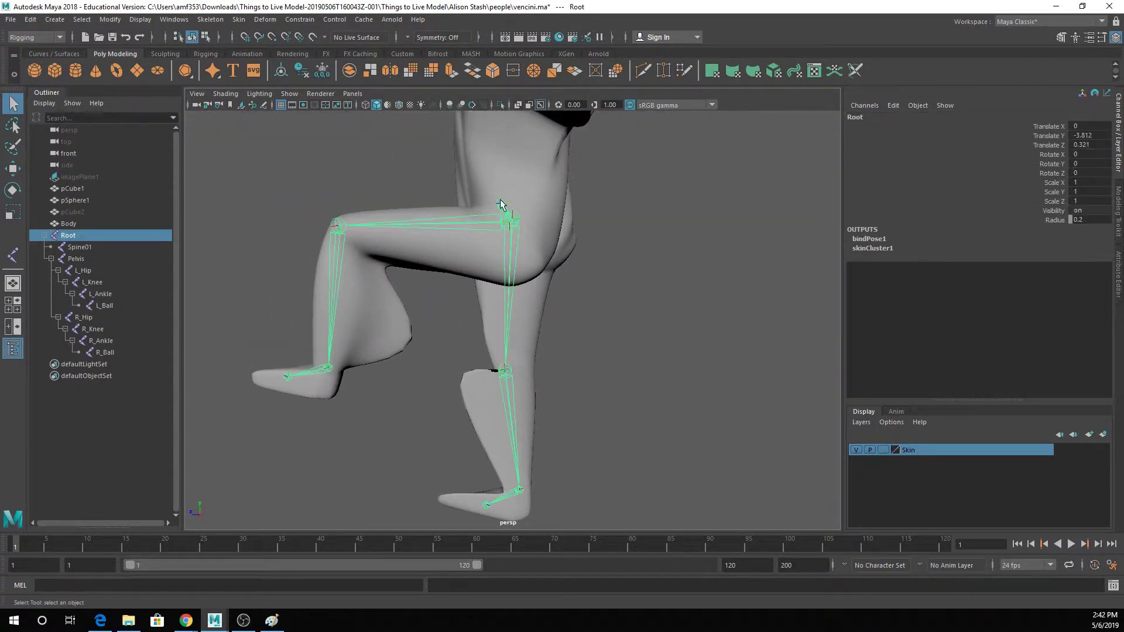
{"action": "left_click", "coordinate": [1104, 434]}
{"action": "double_click", "coordinate": [915, 450]}
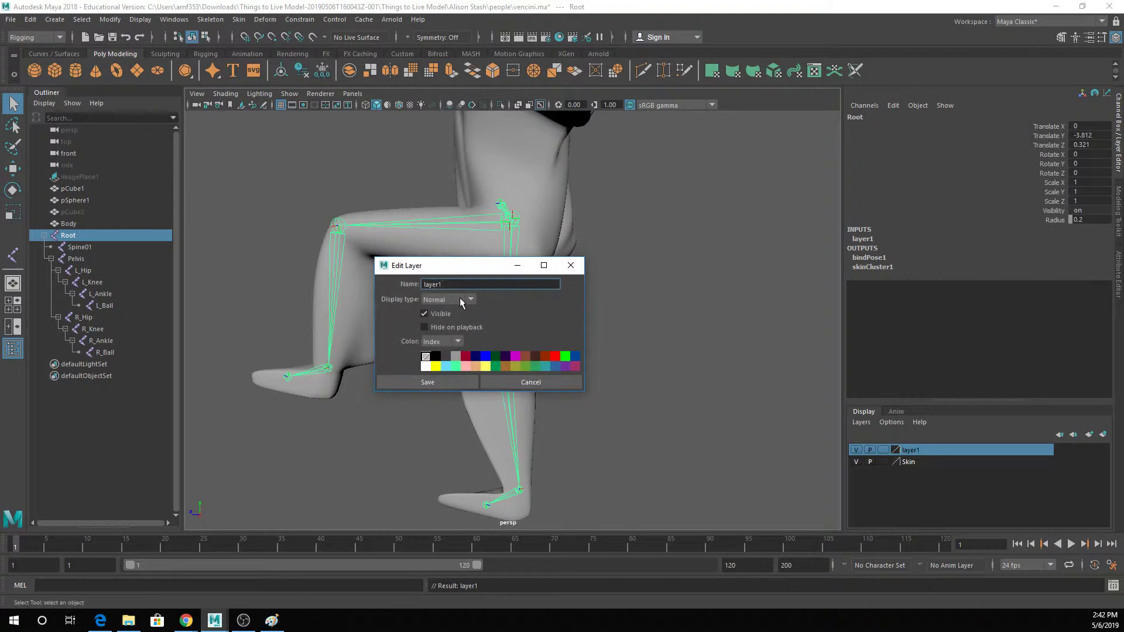
{"action": "type", "text": "Joints"}
{"action": "left_click", "coordinate": [446, 381]}
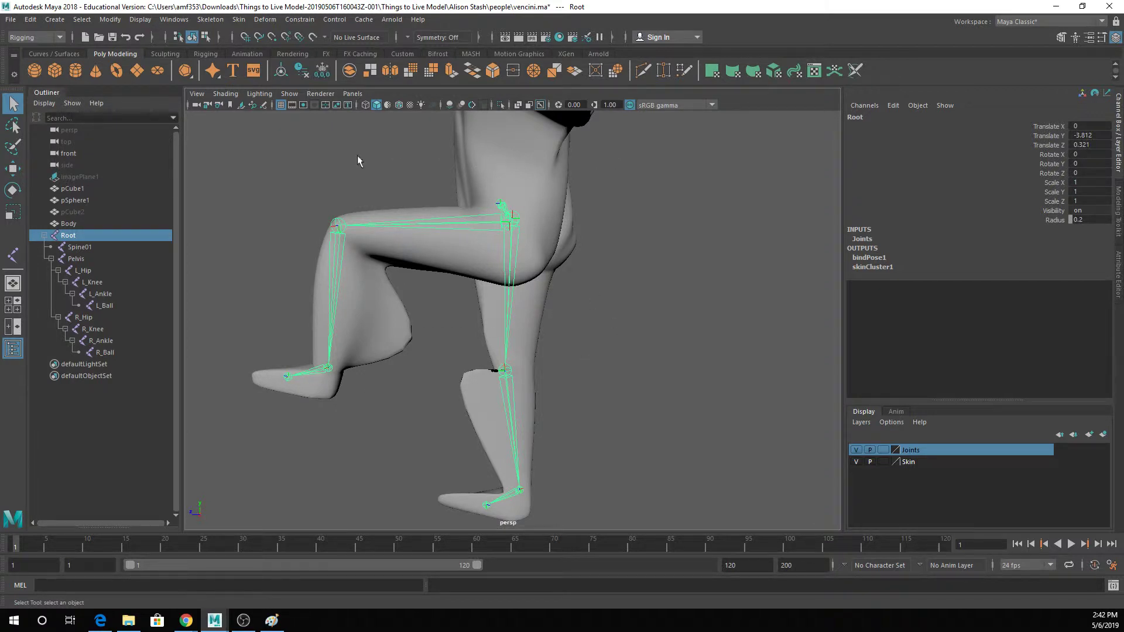
Hide the Joints layer and open the Paint Skin Weights tool settings for the Body mesh, clear of the character.
{"action": "left_click", "coordinate": [856, 450]}
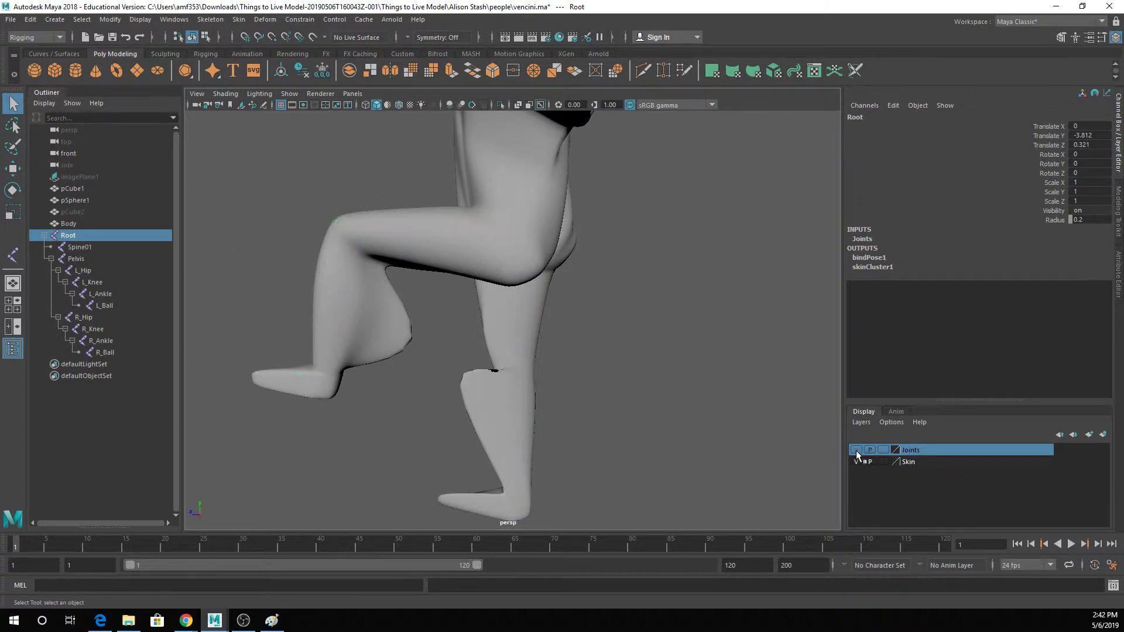
{"action": "left_click", "coordinate": [470, 237]}
{"action": "left_click_drag", "start_coordinate": [557, 275], "coordinate": [693, 303], "text": "alt"}
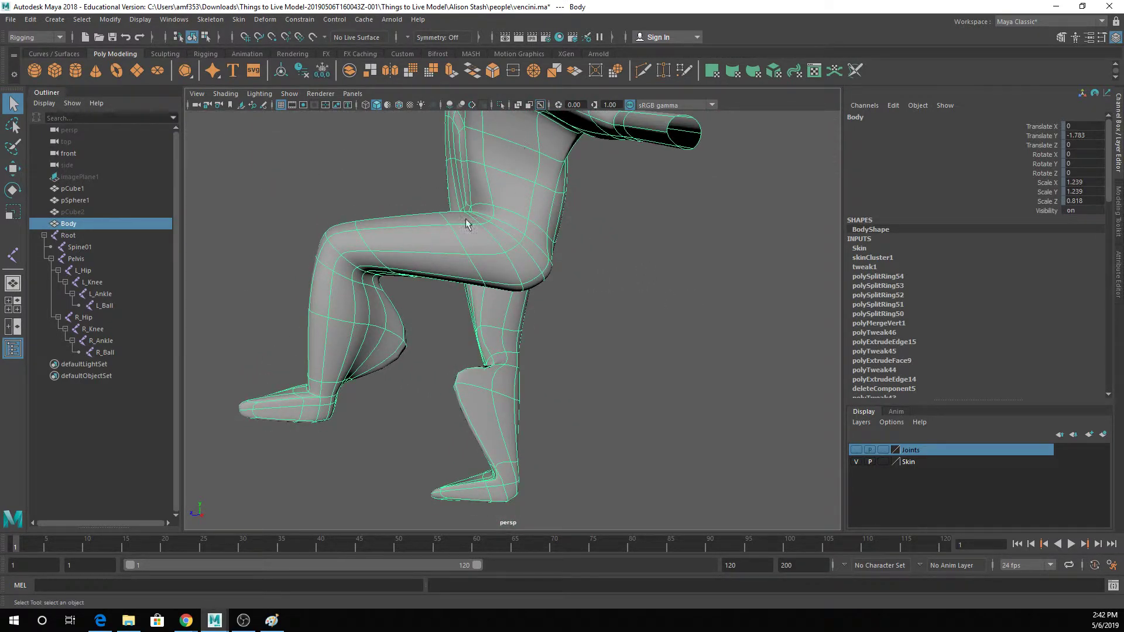
{"action": "right_click_drag", "start_coordinate": [511, 181], "coordinate": [477, 169]}
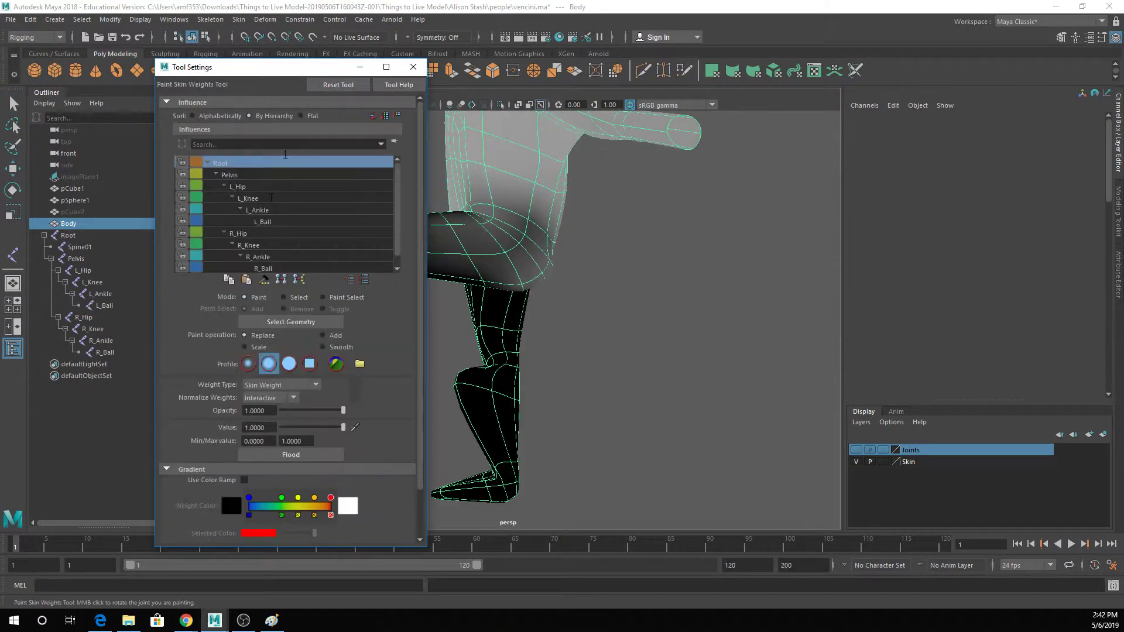
{"action": "left_click_drag", "start_coordinate": [229, 67], "coordinate": [750, 60]}
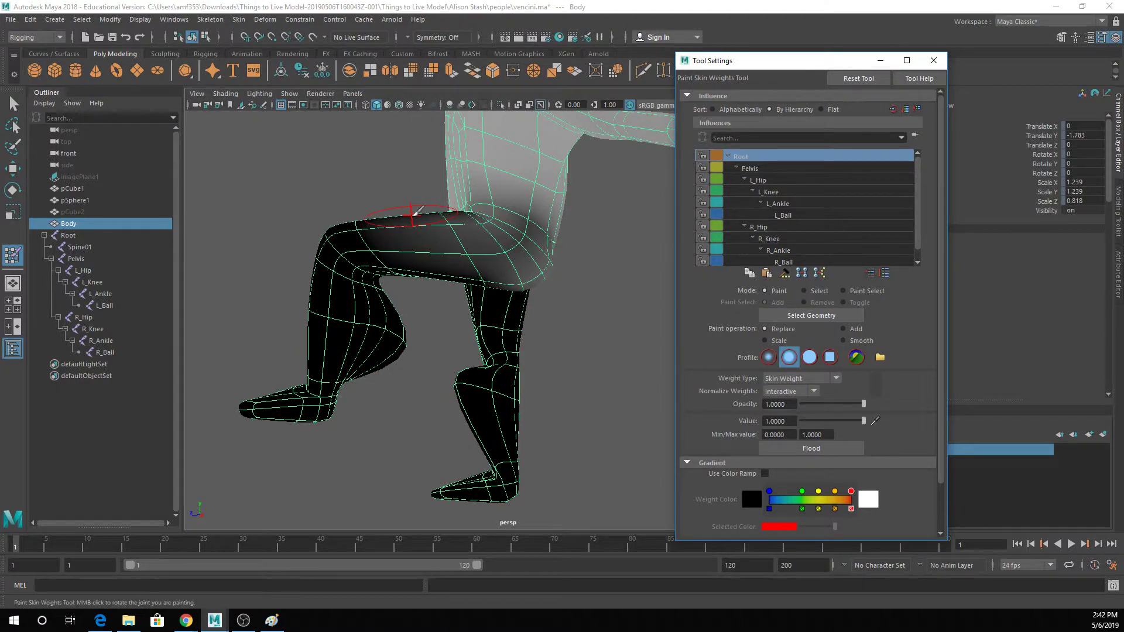
Turn on the color ramp for the skin weight display on the Body mesh.
{"action": "scroll", "coordinate": [445, 214], "scroll_direction": "down", "scroll_amount": 3}
{"action": "scroll", "coordinate": [492, 234], "scroll_direction": "up", "scroll_amount": 2}
{"action": "mouse_move", "coordinate": [468, 264]}
{"action": "left_mouse_down", "text": "alt"}
{"action": "mouse_move", "coordinate": [515, 252]}
{"action": "mouse_move", "coordinate": [502, 235]}
{"action": "mouse_move", "coordinate": [532, 230]}
{"action": "left_mouse_up", "text": "alt"}
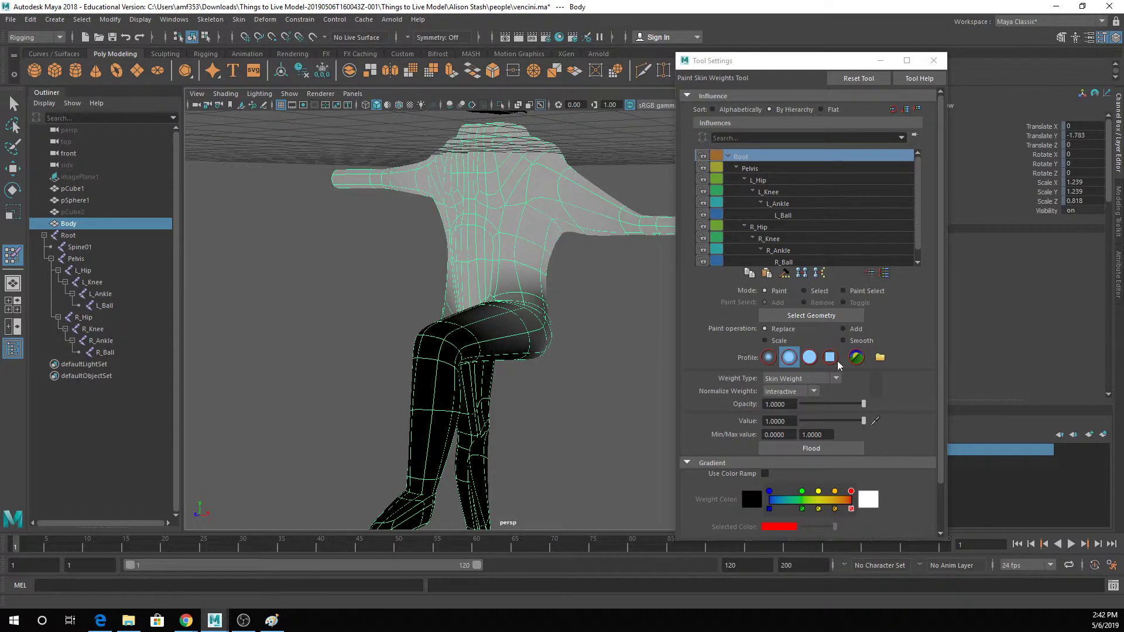
{"action": "scroll", "coordinate": [822, 369], "scroll_direction": "down", "scroll_amount": 3}
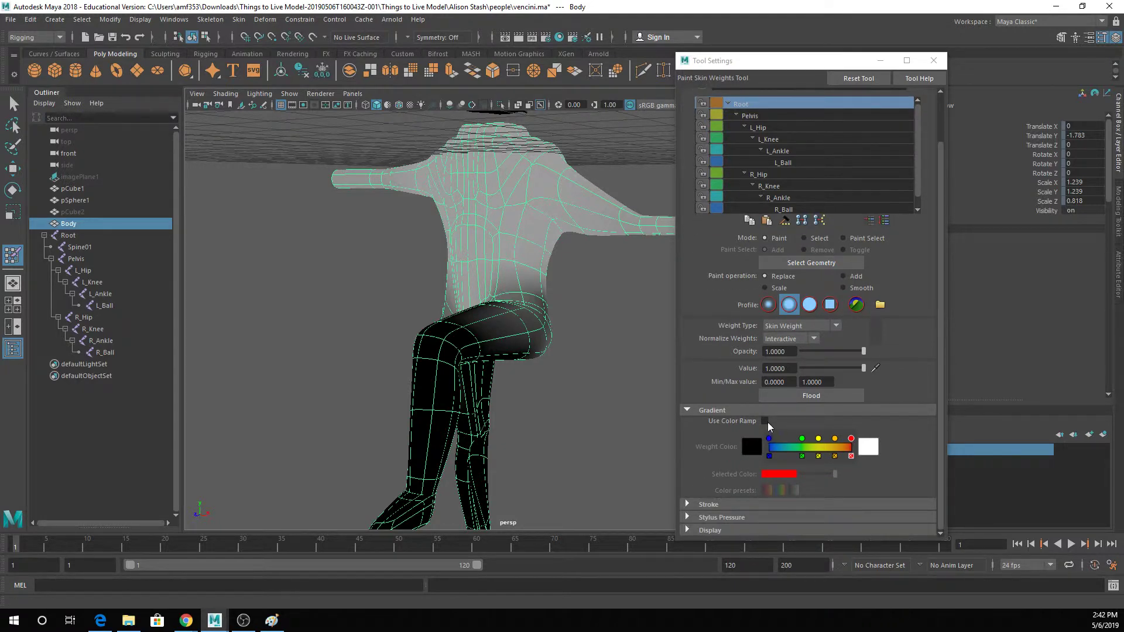
{"action": "left_click", "coordinate": [765, 421]}
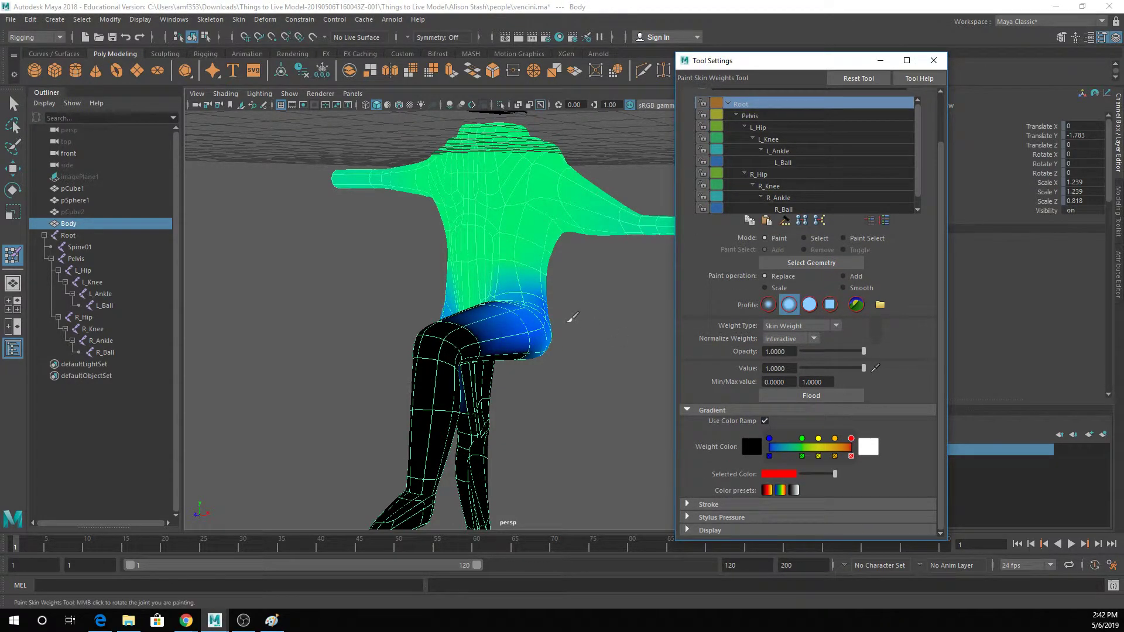
{"action": "left_click_drag", "start_coordinate": [571, 317], "coordinate": [481, 354], "text": "alt"}
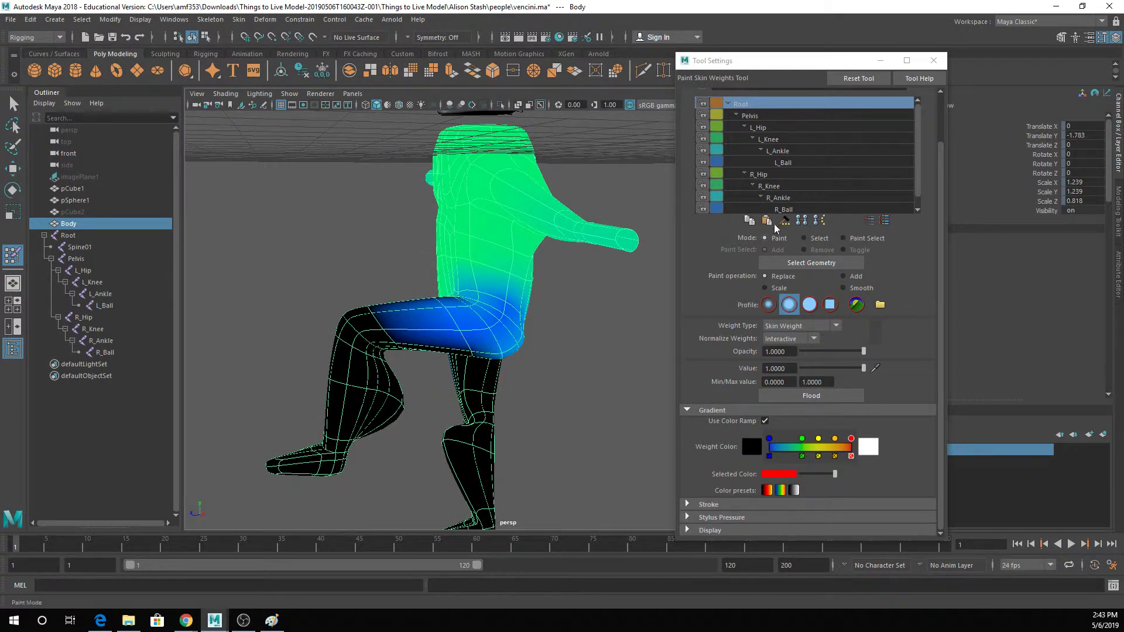
Examine how the skin weights of the Root, Pelvis, left leg and right leg joints are distributed over the body.
{"action": "left_click", "coordinate": [774, 177]}
{"action": "left_click_drag", "start_coordinate": [383, 389], "coordinate": [592, 369], "text": "alt"}
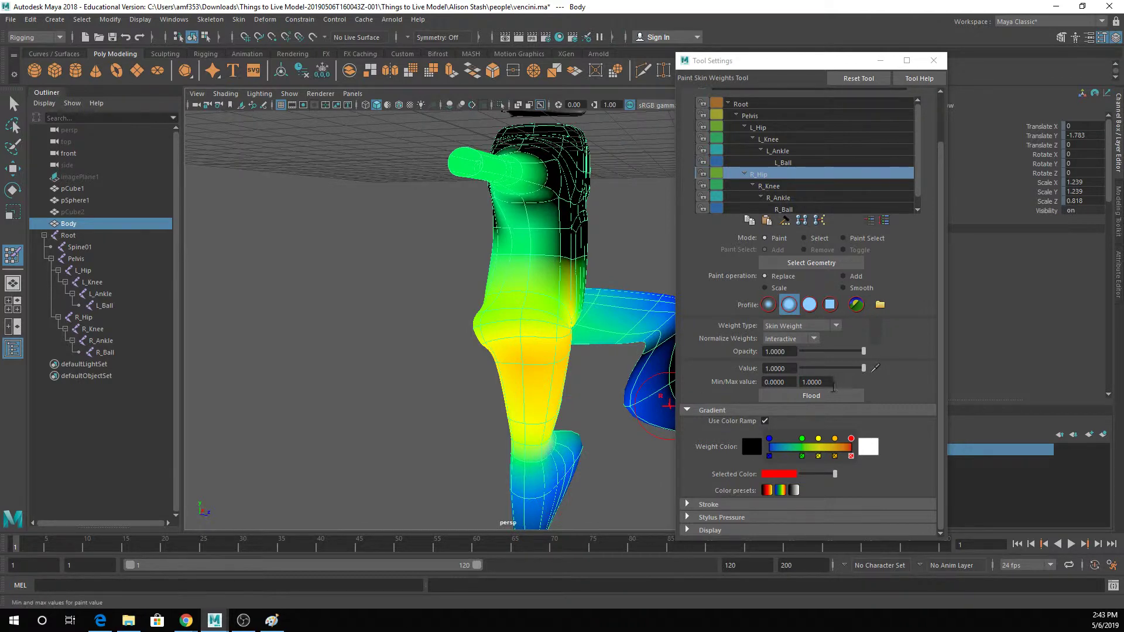
{"action": "scroll", "coordinate": [834, 386], "scroll_direction": "up", "scroll_amount": 3}
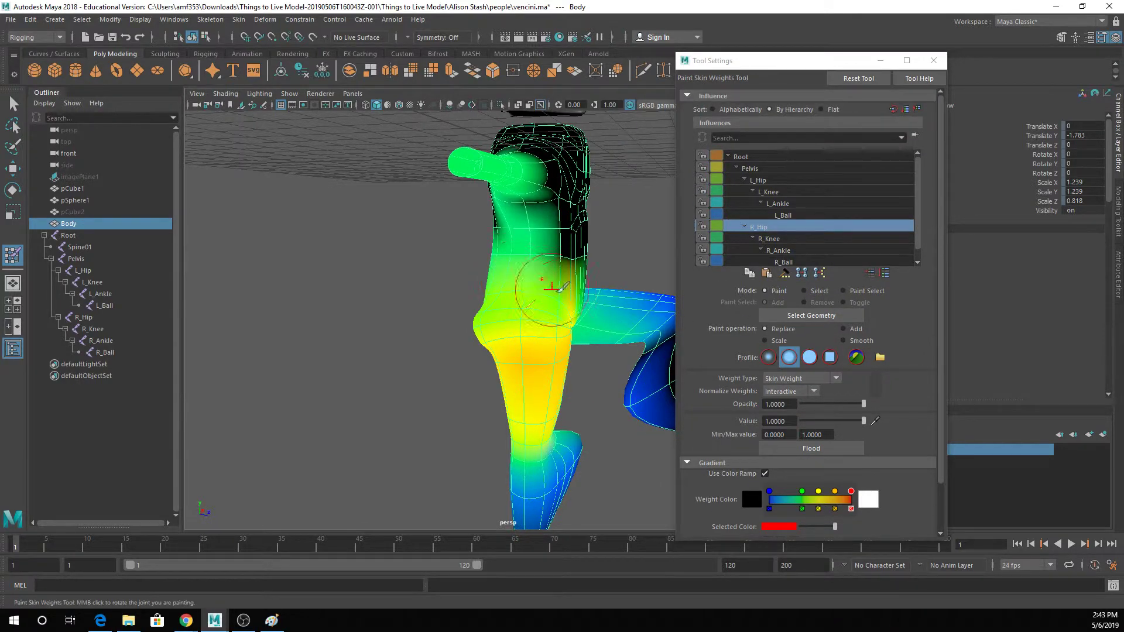
{"action": "left_click_drag", "start_coordinate": [564, 299], "coordinate": [468, 290], "text": "alt"}
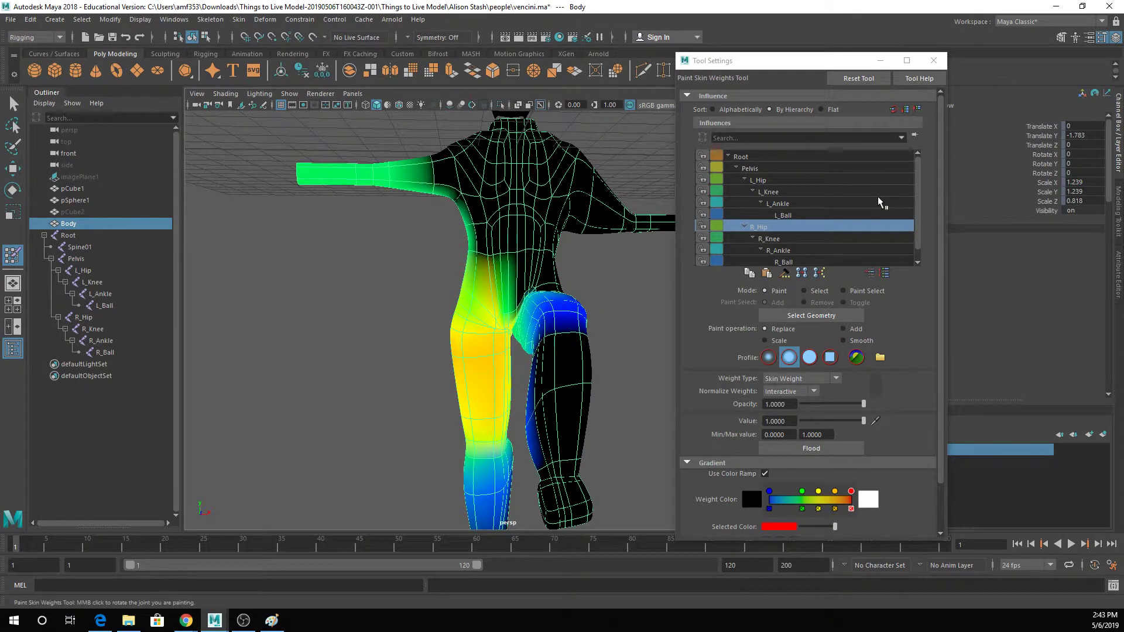
{"action": "left_click", "coordinate": [757, 157]}
{"action": "left_click", "coordinate": [765, 168]}
{"action": "left_click", "coordinate": [774, 181]}
{"action": "left_click", "coordinate": [788, 204]}
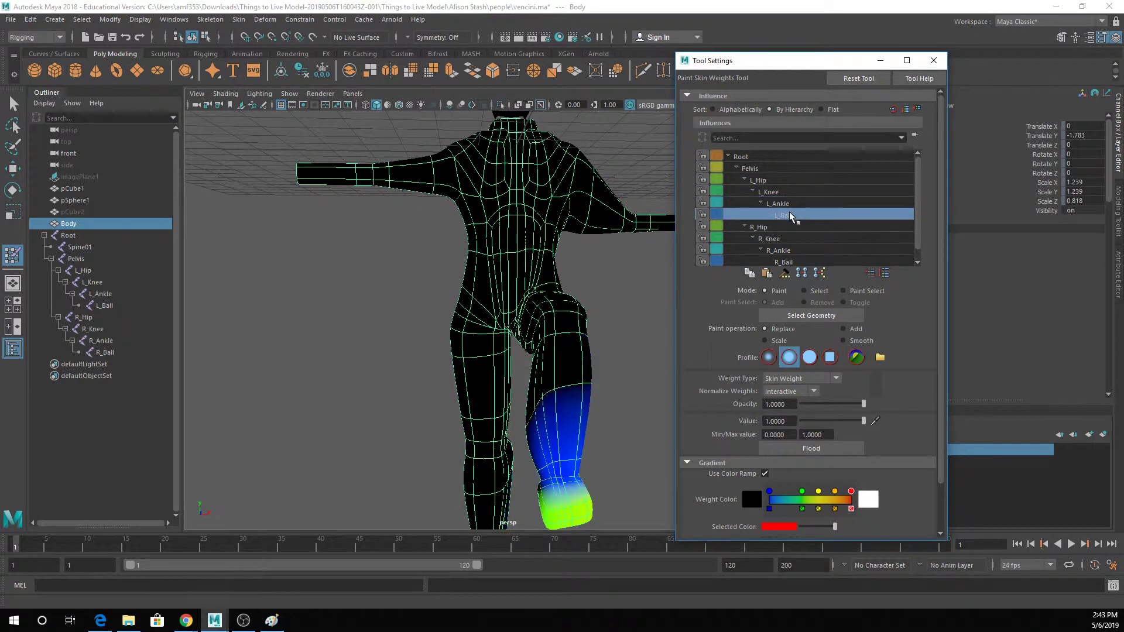
{"action": "left_click", "coordinate": [790, 228]}
{"action": "left_click", "coordinate": [793, 239]}
{"action": "left_click", "coordinate": [798, 252]}
{"action": "left_click", "coordinate": [801, 263]}
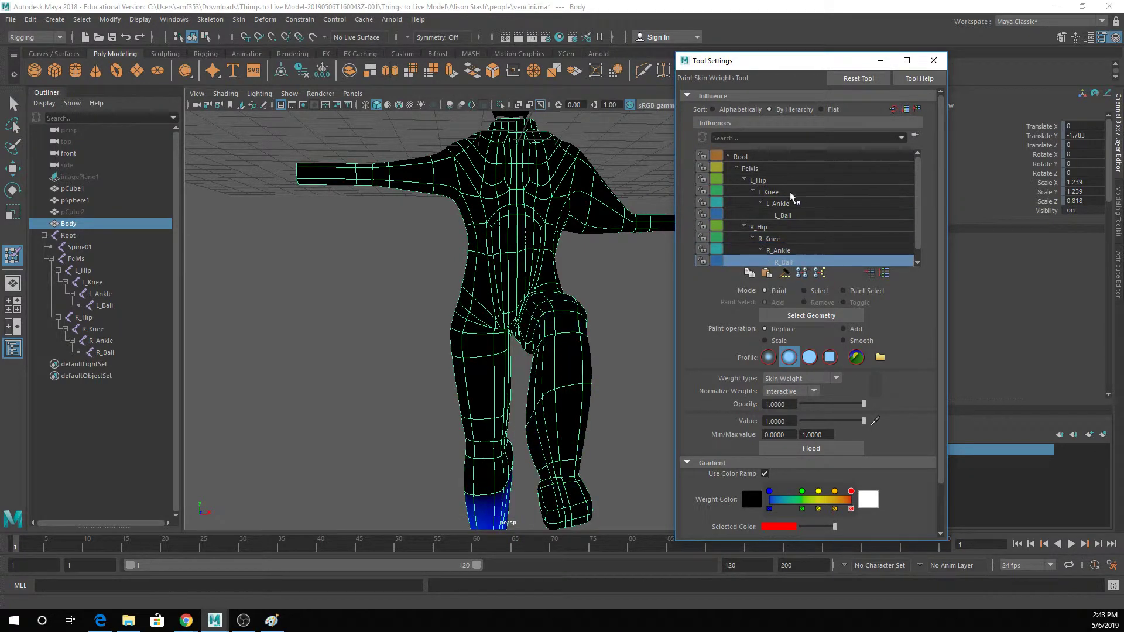
Examine from several angles how the L_Knee and R_Knee weights spread over both lower legs.
{"action": "left_click", "coordinate": [779, 183]}
{"action": "left_click", "coordinate": [784, 191]}
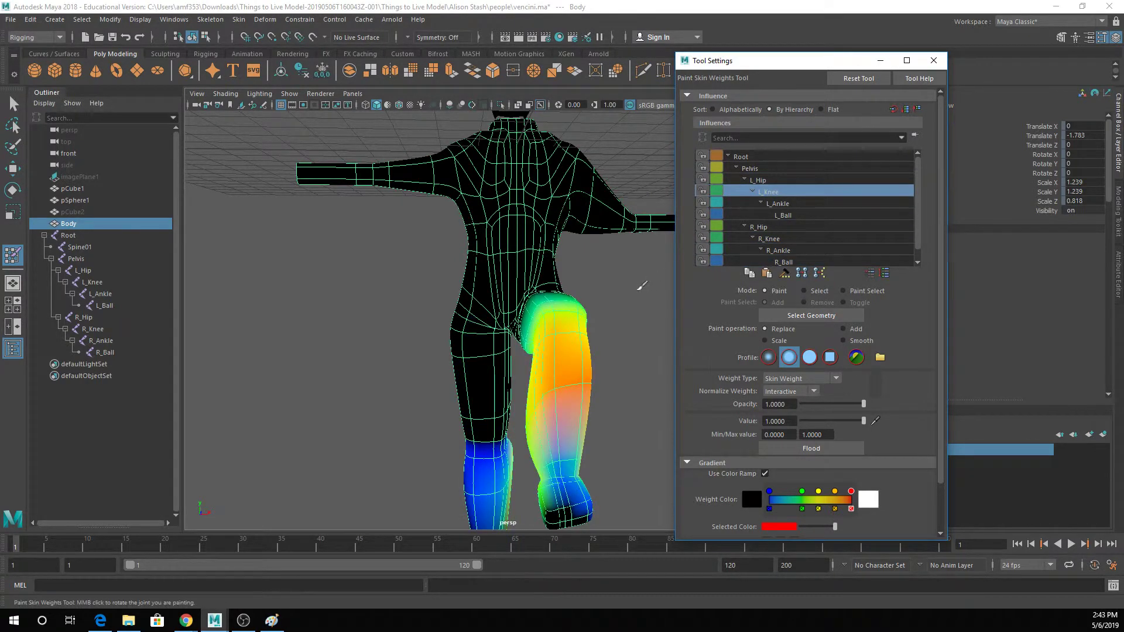
{"action": "mouse_move", "coordinate": [516, 292]}
{"action": "left_mouse_down", "text": "alt"}
{"action": "mouse_move", "coordinate": [563, 292]}
{"action": "mouse_move", "coordinate": [594, 259]}
{"action": "mouse_move", "coordinate": [537, 268]}
{"action": "mouse_move", "coordinate": [381, 340]}
{"action": "left_mouse_up", "text": "alt"}
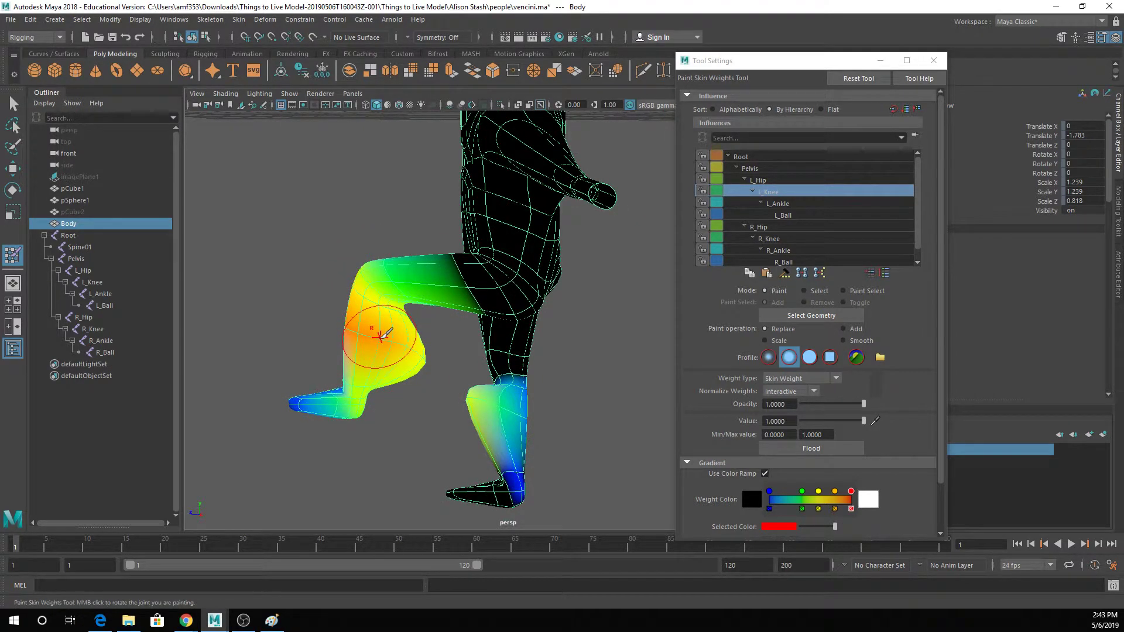
{"action": "left_click", "coordinate": [381, 336]}
{"action": "scroll", "coordinate": [399, 358], "scroll_direction": "up", "scroll_amount": 4}
{"action": "mouse_move", "coordinate": [344, 375]}
{"action": "middle_mouse_down", "text": "alt"}
{"action": "mouse_move", "coordinate": [454, 356]}
{"action": "mouse_move", "coordinate": [439, 346]}
{"action": "middle_mouse_up", "text": "alt"}
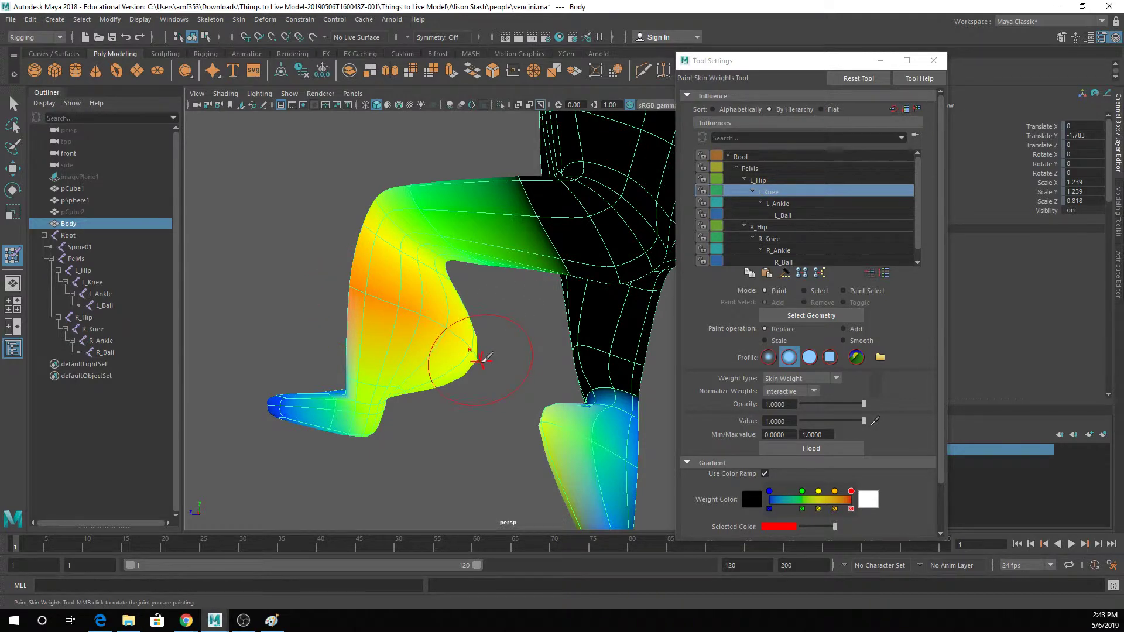
{"action": "mouse_move", "coordinate": [477, 357]}
{"action": "left_mouse_down", "text": "alt"}
{"action": "mouse_move", "coordinate": [431, 326]}
{"action": "mouse_move", "coordinate": [424, 335]}
{"action": "mouse_move", "coordinate": [533, 383]}
{"action": "mouse_move", "coordinate": [524, 378]}
{"action": "left_mouse_up", "text": "alt"}
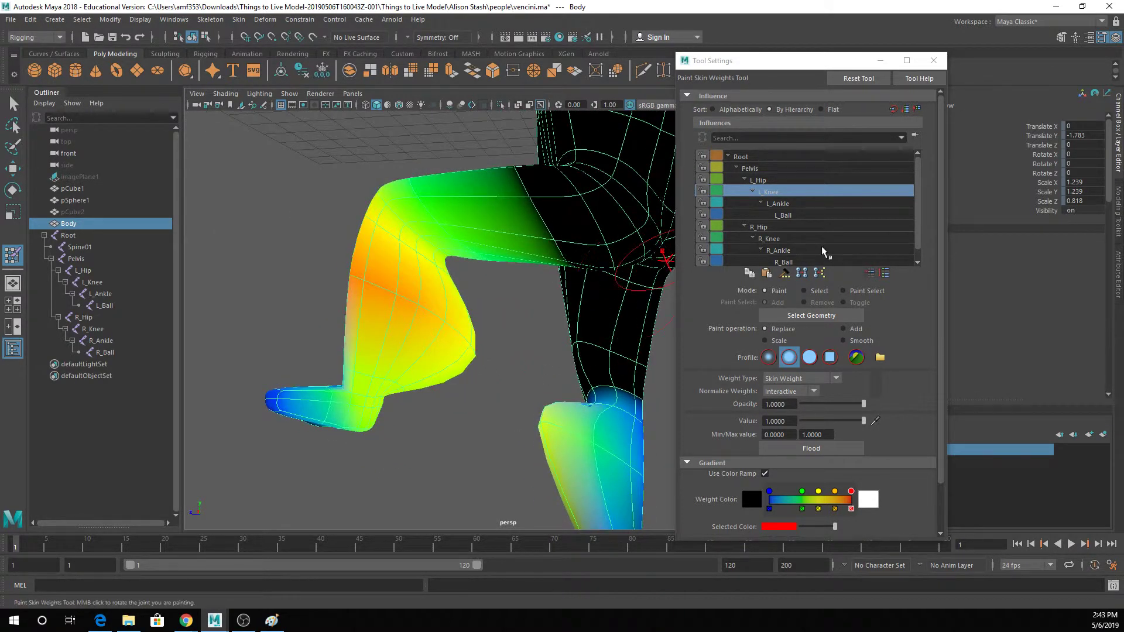
{"action": "left_click", "coordinate": [802, 239]}
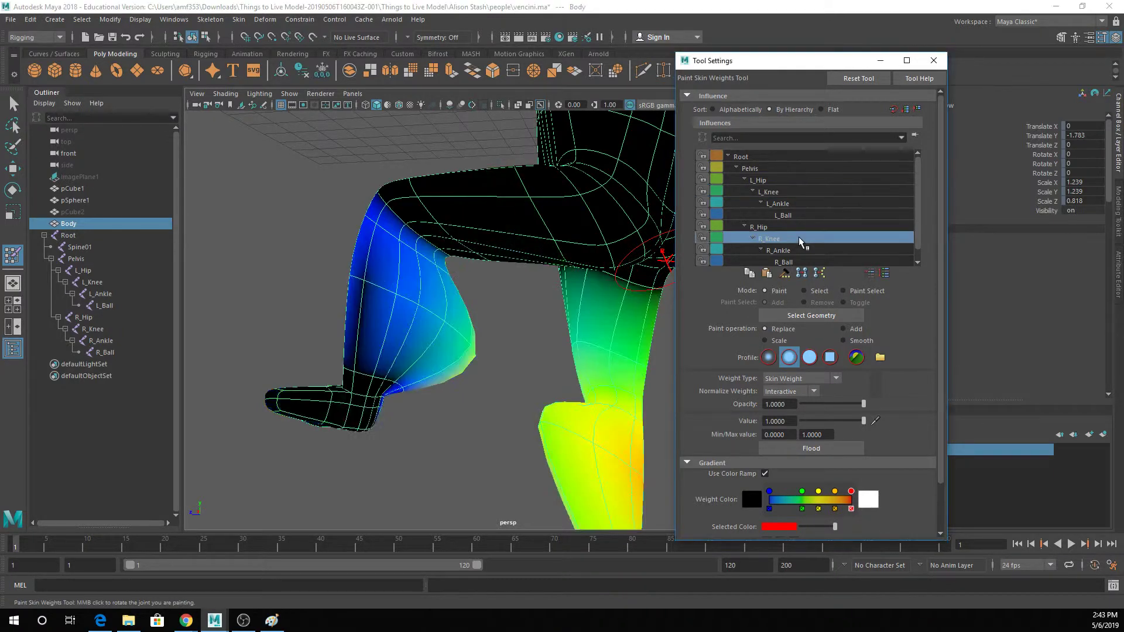
{"action": "left_click_drag", "start_coordinate": [526, 382], "coordinate": [373, 380], "text": "alt"}
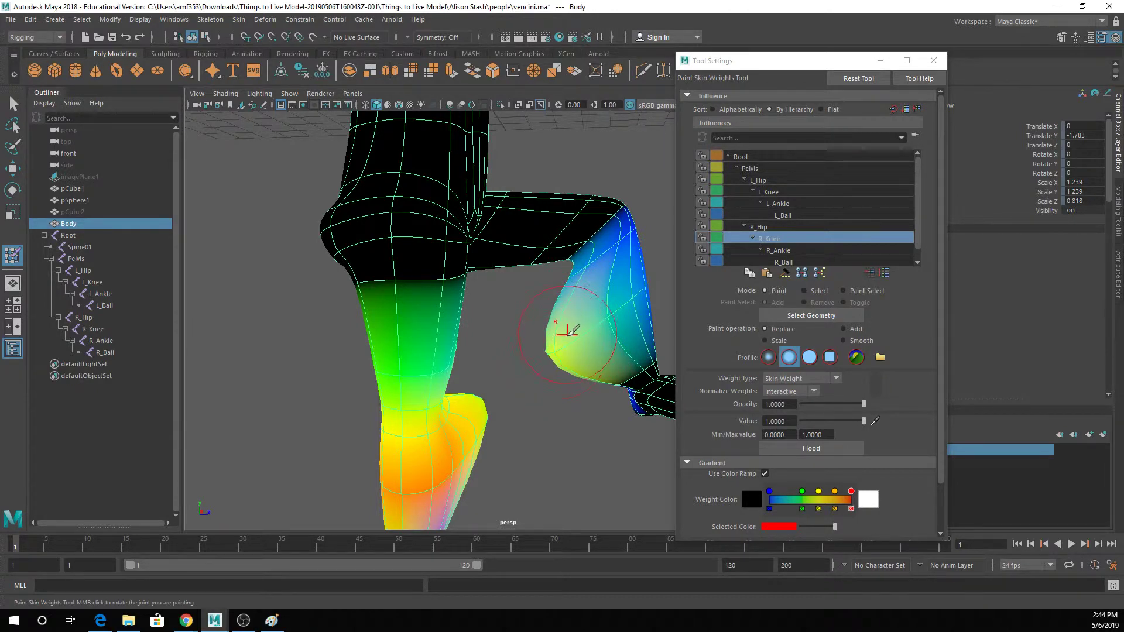
{"action": "left_click_drag", "start_coordinate": [581, 350], "coordinate": [478, 389], "text": "alt"}
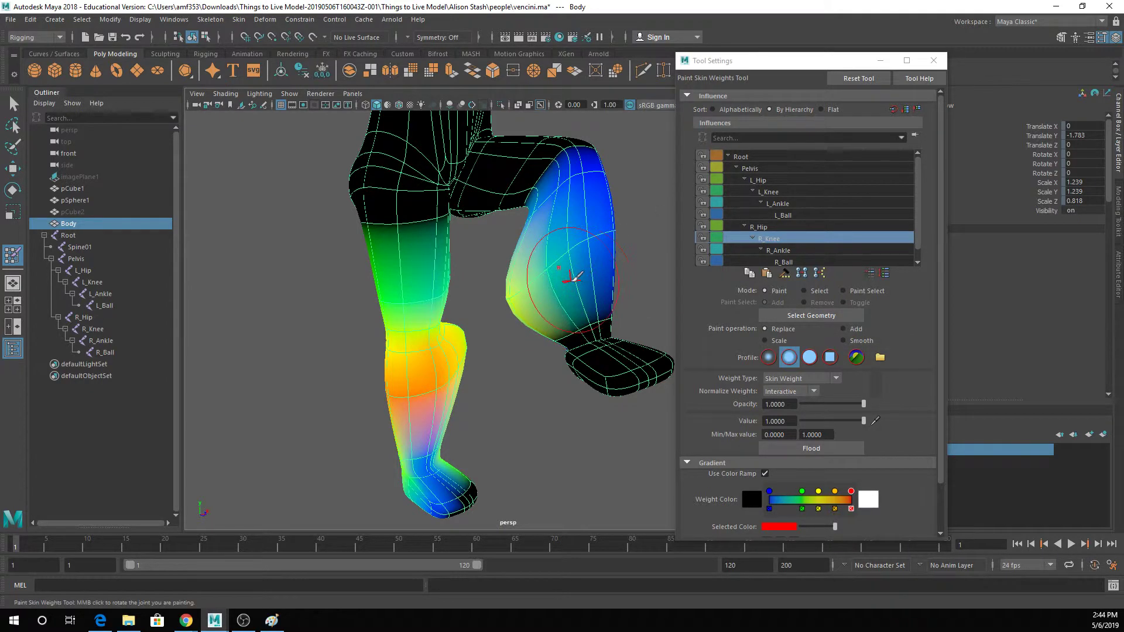
{"action": "left_click_drag", "start_coordinate": [573, 278], "coordinate": [601, 268], "text": "alt"}
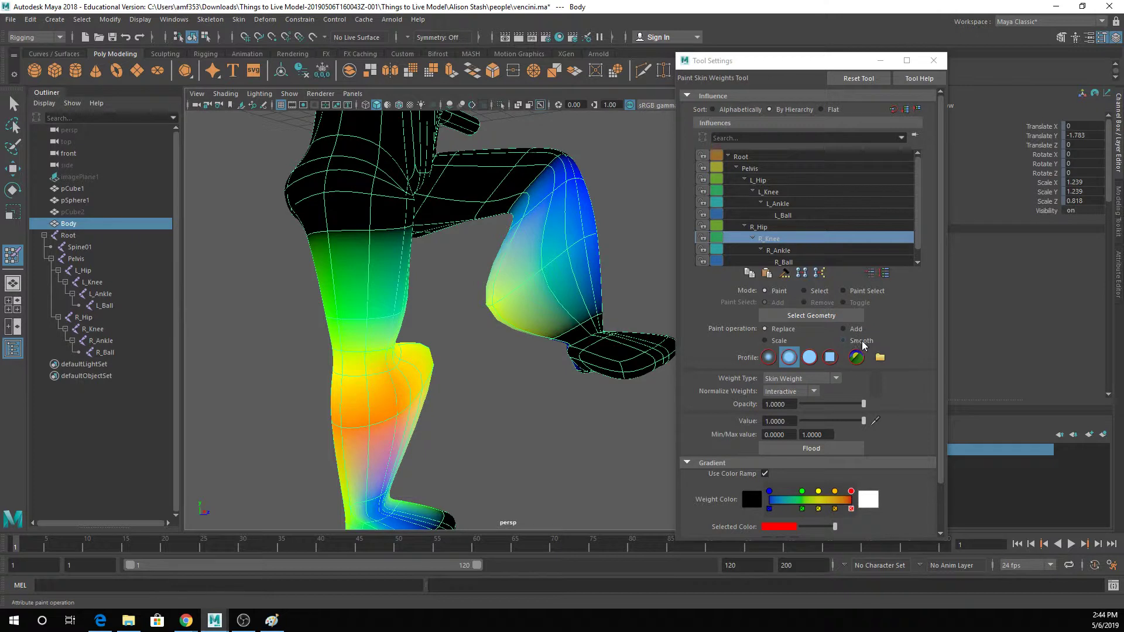
Set the brush profile to solid, try a full-value R_Knee stroke on the raised left calf and undo the stroke.
{"action": "left_click", "coordinate": [808, 357]}
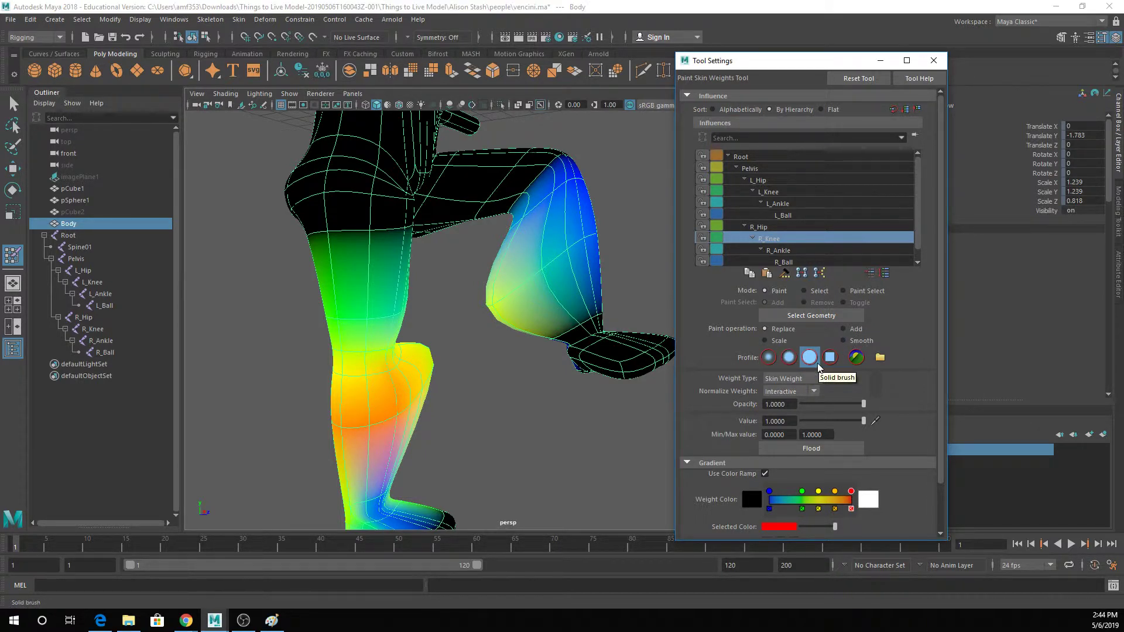
{"action": "left_click", "coordinate": [771, 365]}
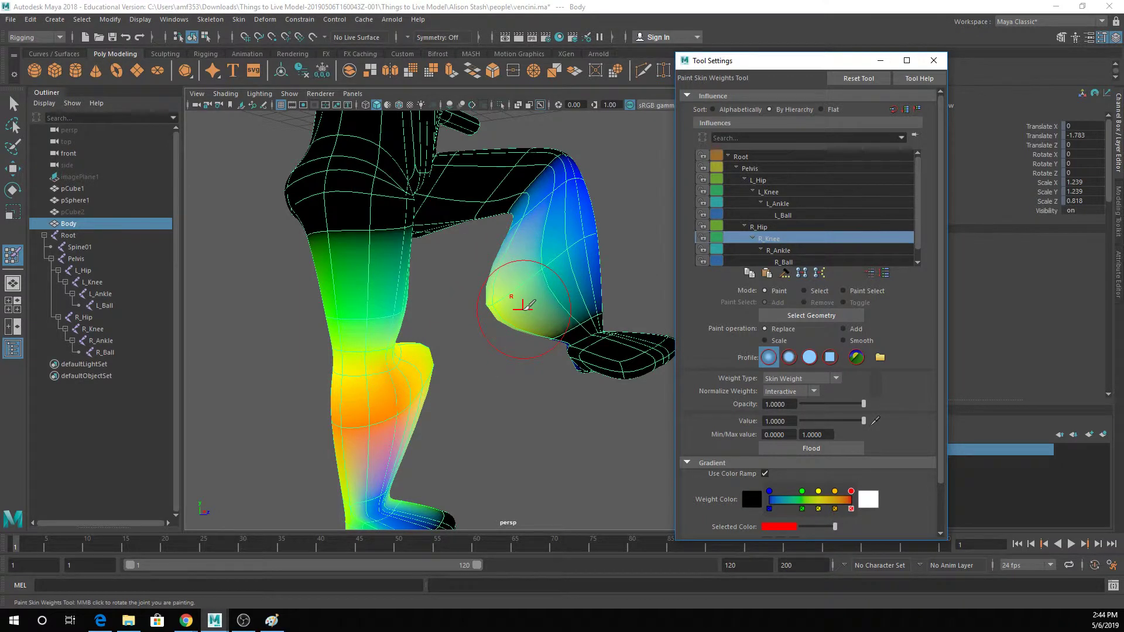
{"action": "left_click", "coordinate": [810, 358]}
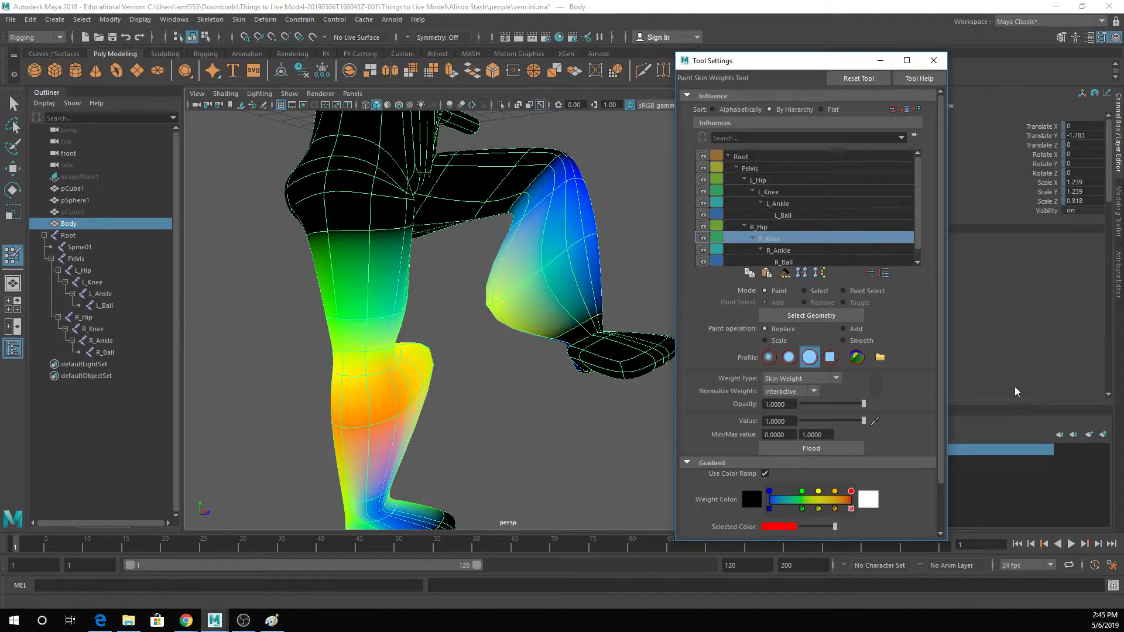
{"action": "mouse_move", "coordinate": [502, 301]}
{"action": "left_mouse_down"}
{"action": "mouse_move", "coordinate": [502, 347]}
{"action": "mouse_move", "coordinate": [483, 295]}
{"action": "left_mouse_up"}
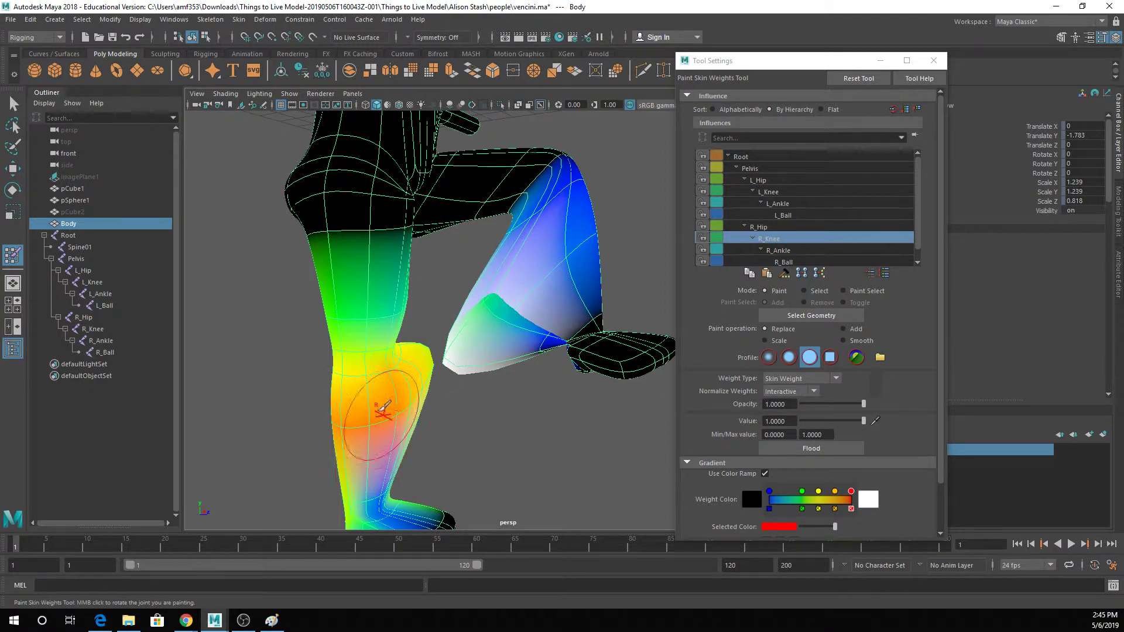
{"action": "key", "text": "ctrl+z"}
Set the paint value to 0 and erase the R_Knee influence from the raised left lower leg.
{"action": "left_click_drag", "start_coordinate": [864, 421], "coordinate": [769, 427]}
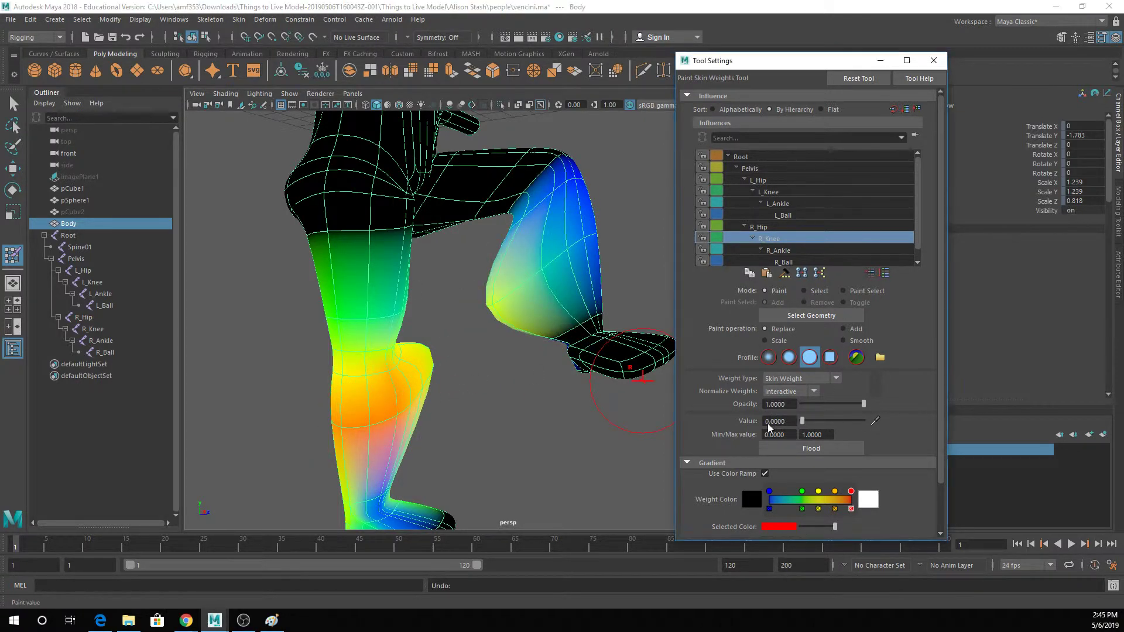
{"action": "mouse_move", "coordinate": [528, 312]}
{"action": "left_mouse_down"}
{"action": "mouse_move", "coordinate": [499, 306]}
{"action": "mouse_move", "coordinate": [502, 321]}
{"action": "mouse_move", "coordinate": [562, 205]}
{"action": "mouse_move", "coordinate": [565, 276]}
{"action": "mouse_move", "coordinate": [613, 199]}
{"action": "mouse_move", "coordinate": [404, 263]}
{"action": "left_mouse_up"}
{"action": "mouse_move", "coordinate": [421, 175]}
{"action": "left_mouse_down"}
{"action": "mouse_move", "coordinate": [437, 170]}
{"action": "mouse_move", "coordinate": [454, 194]}
{"action": "mouse_move", "coordinate": [527, 334]}
{"action": "left_mouse_up"}
{"action": "left_click_drag", "start_coordinate": [503, 274], "coordinate": [366, 260], "text": "alt"}
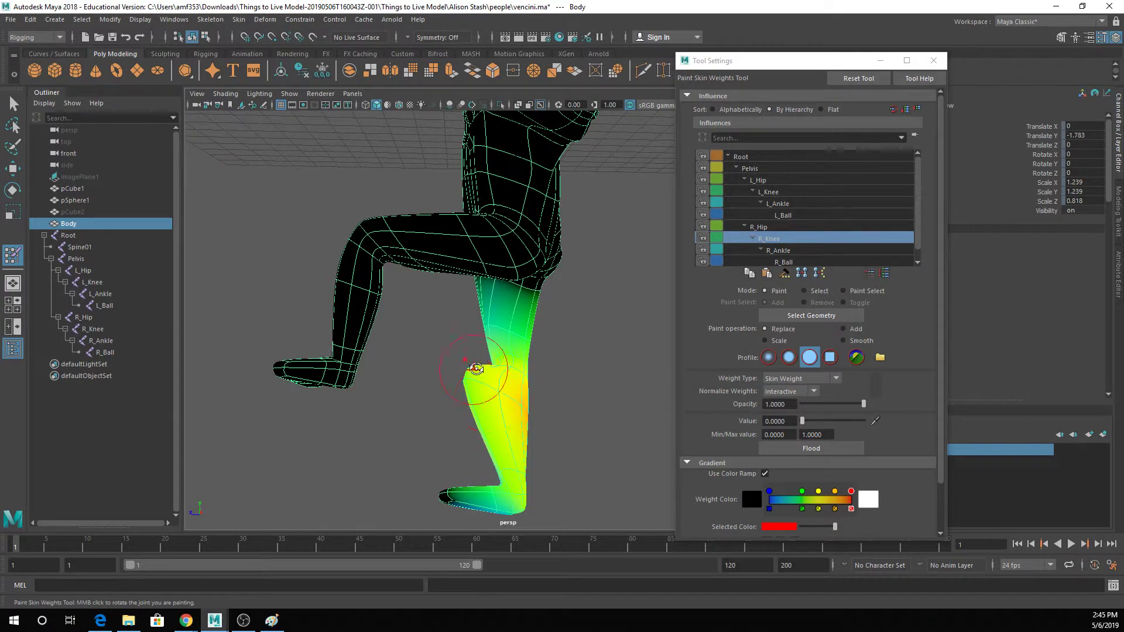
Paint with value 0 for the L_Knee joint over the right lower leg to remove its influence there.
{"action": "left_click_drag", "start_coordinate": [477, 377], "coordinate": [464, 370], "text": "alt"}
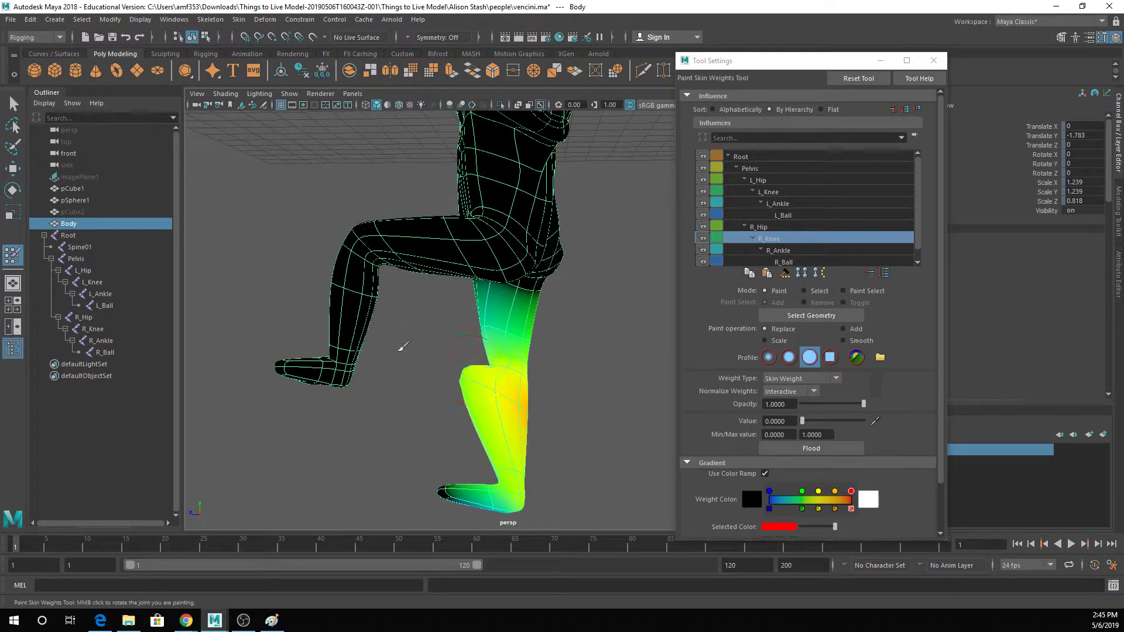
{"action": "mouse_move", "coordinate": [403, 346]}
{"action": "left_mouse_down", "text": "alt"}
{"action": "mouse_move", "coordinate": [612, 351]}
{"action": "mouse_move", "coordinate": [592, 351]}
{"action": "left_mouse_up", "text": "alt"}
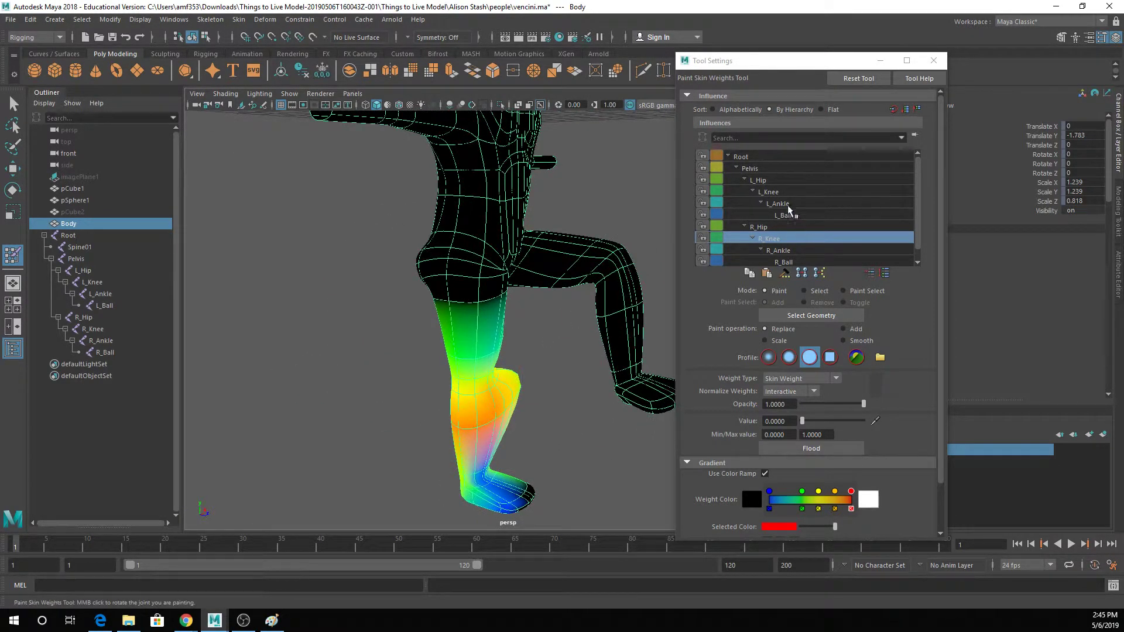
{"action": "left_click", "coordinate": [768, 192]}
{"action": "mouse_move", "coordinate": [497, 375]}
{"action": "left_mouse_down"}
{"action": "mouse_move", "coordinate": [486, 445]}
{"action": "mouse_move", "coordinate": [515, 371]}
{"action": "mouse_move", "coordinate": [523, 377]}
{"action": "mouse_move", "coordinate": [472, 344]}
{"action": "mouse_move", "coordinate": [456, 474]}
{"action": "mouse_move", "coordinate": [573, 379]}
{"action": "mouse_move", "coordinate": [535, 410]}
{"action": "mouse_move", "coordinate": [530, 498]}
{"action": "mouse_move", "coordinate": [523, 371]}
{"action": "mouse_move", "coordinate": [503, 375]}
{"action": "mouse_move", "coordinate": [519, 393]}
{"action": "left_mouse_up"}
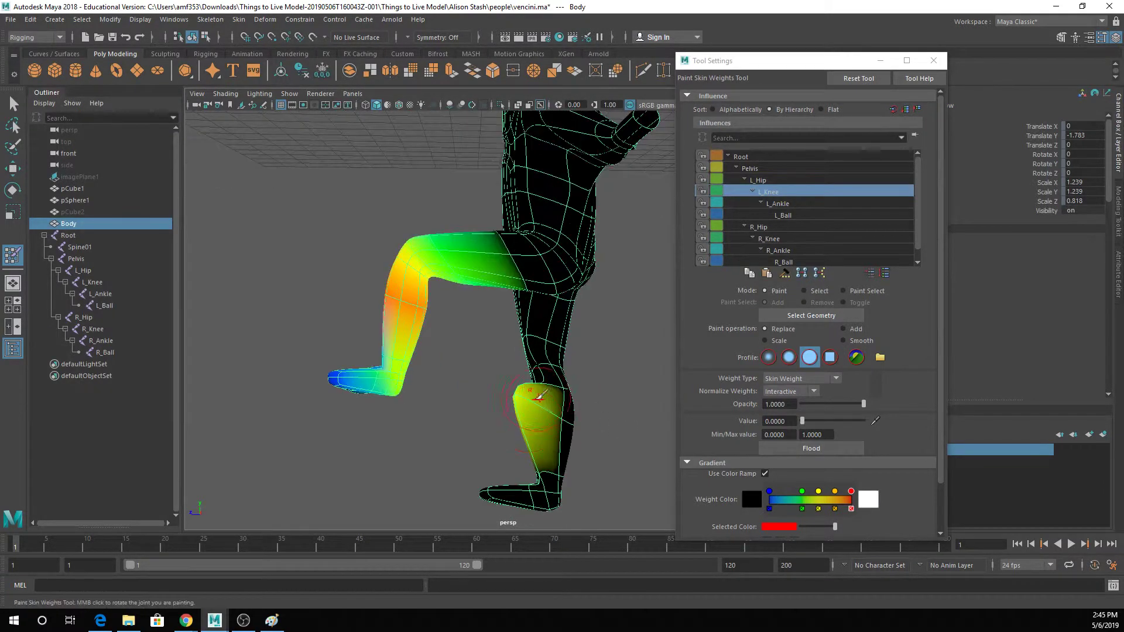
Show the mesh unsmoothed, erase the L_Knee weight from the stray point by the right calf and restore the smooth preview.
{"action": "key", "text": "1"}
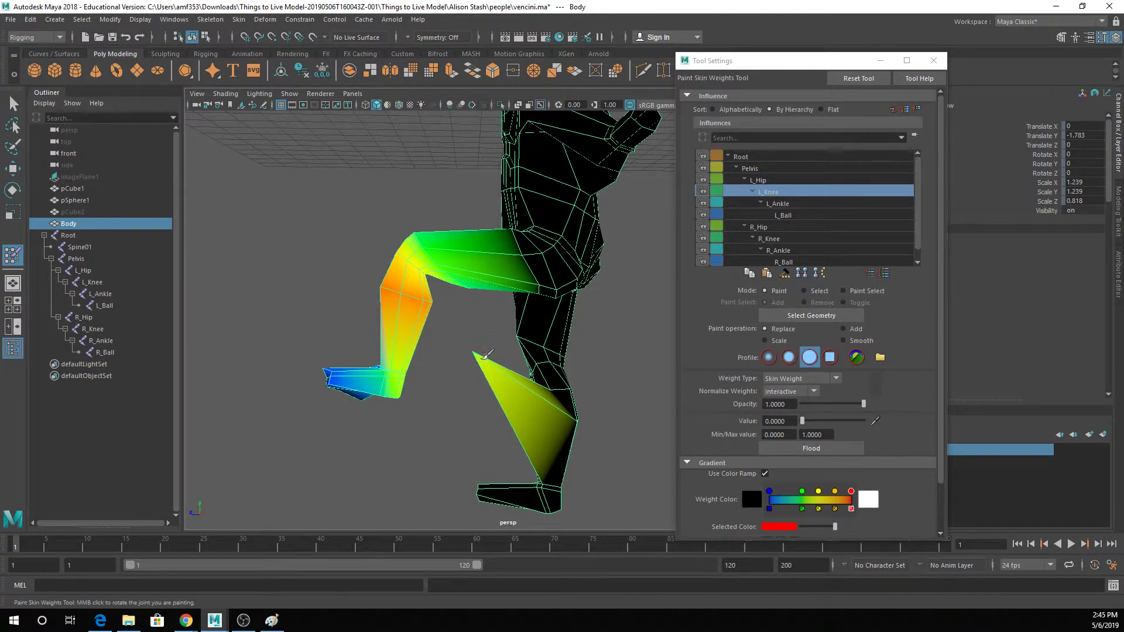
{"action": "left_click_drag", "start_coordinate": [489, 354], "coordinate": [542, 360], "text": "alt"}
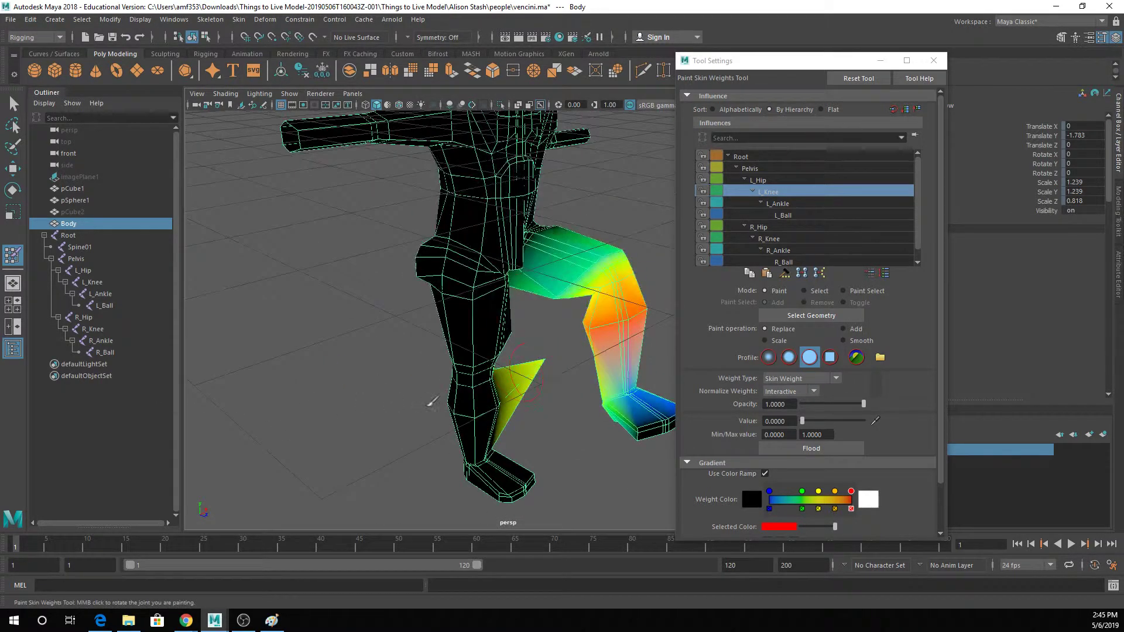
{"action": "left_click", "coordinate": [545, 360]}
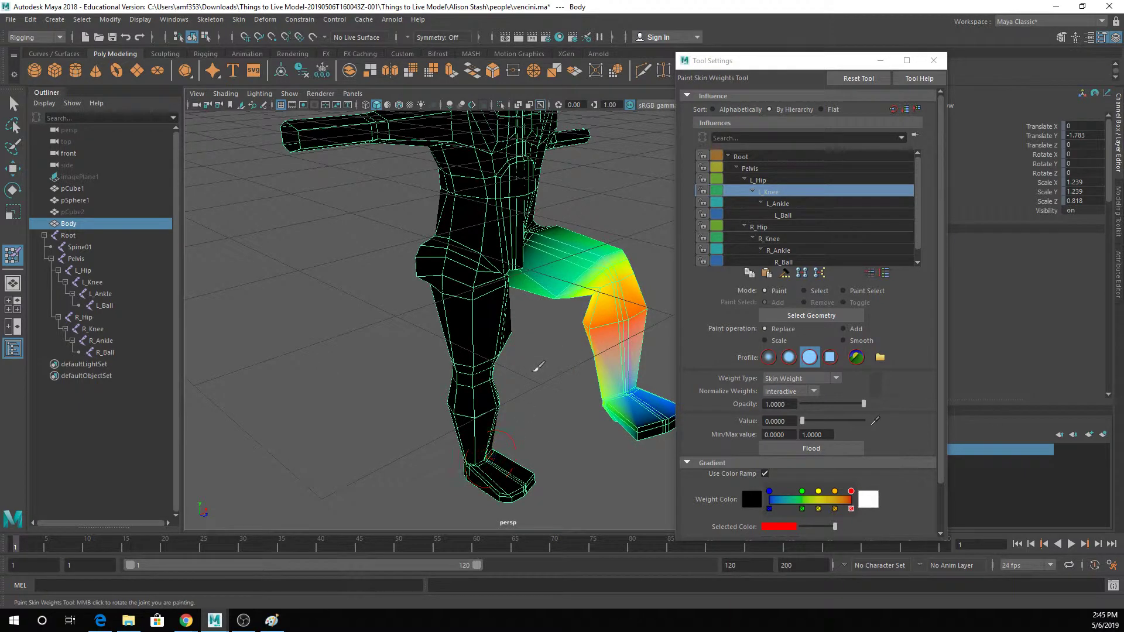
{"action": "key", "text": "3"}
{"action": "mouse_move", "coordinate": [539, 360]}
{"action": "left_mouse_down", "text": "alt"}
{"action": "mouse_move", "coordinate": [595, 346]}
{"action": "mouse_move", "coordinate": [502, 369]}
{"action": "left_mouse_up", "text": "alt"}
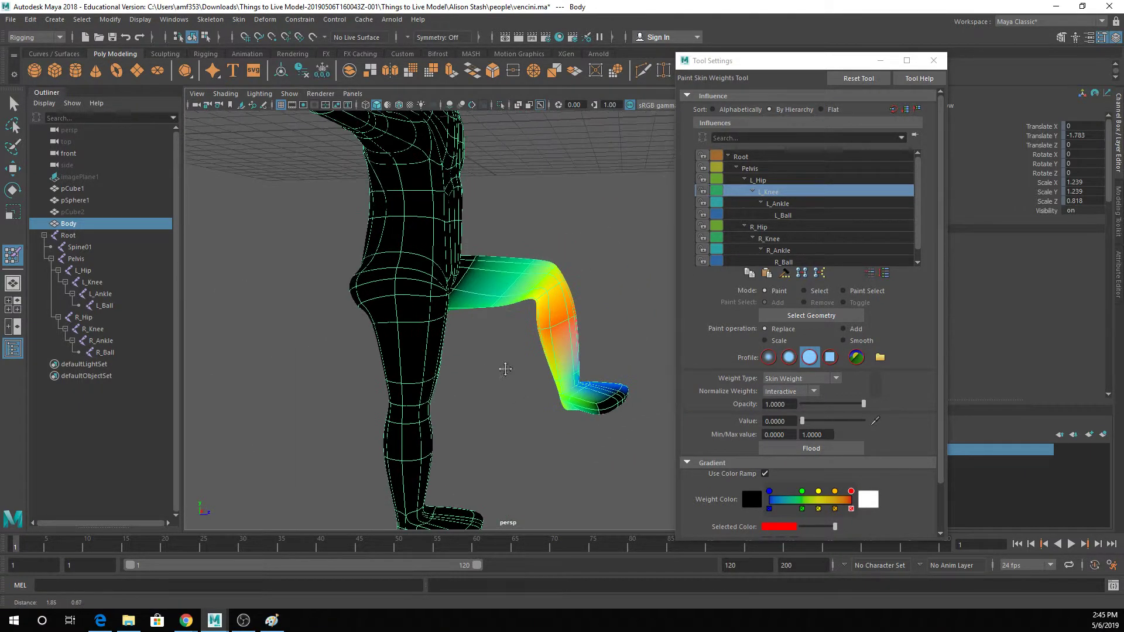
Build up L_Hip influence on the left thigh above the knee with replace strokes at value 1 and opacity about 0.21.
{"action": "scroll", "coordinate": [534, 356], "scroll_direction": "up", "scroll_amount": 4}
{"action": "middle_click_drag", "start_coordinate": [531, 361], "coordinate": [463, 404], "text": "alt"}
{"action": "scroll", "coordinate": [492, 410], "scroll_direction": "up", "scroll_amount": 5}
{"action": "left_click_drag", "start_coordinate": [498, 410], "coordinate": [504, 362], "text": "alt"}
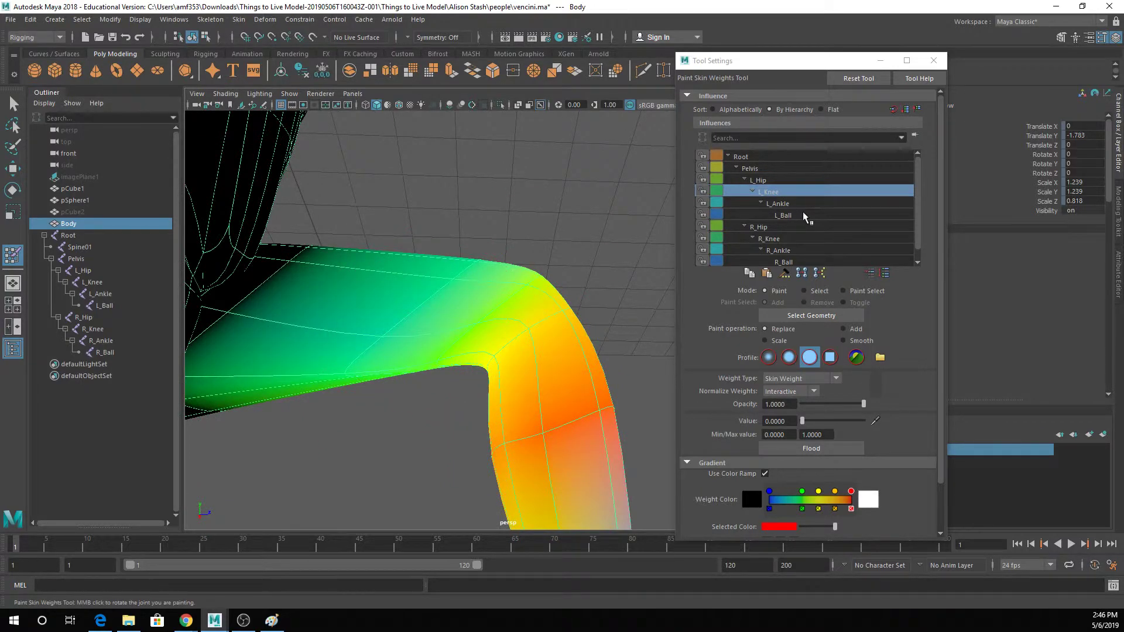
{"action": "left_click", "coordinate": [784, 180]}
{"action": "mouse_move", "coordinate": [573, 262]}
{"action": "left_mouse_down", "text": "alt"}
{"action": "mouse_move", "coordinate": [410, 298]}
{"action": "mouse_move", "coordinate": [436, 292]}
{"action": "mouse_move", "coordinate": [439, 314]}
{"action": "left_mouse_up", "text": "alt"}
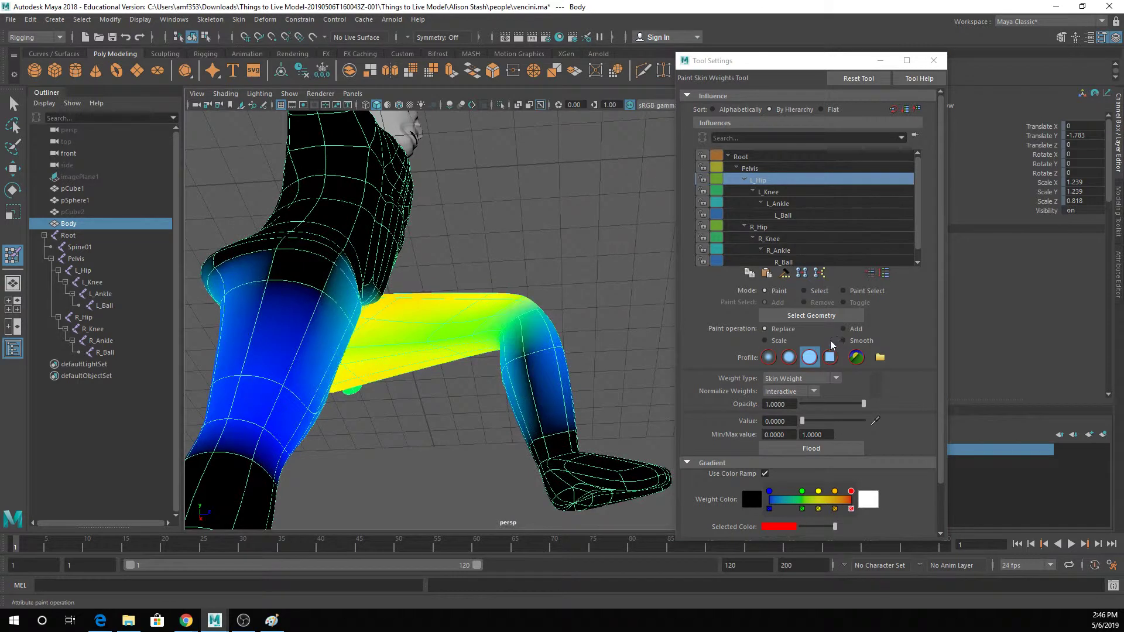
{"action": "mouse_move", "coordinate": [803, 421]}
{"action": "left_mouse_down"}
{"action": "mouse_move", "coordinate": [875, 421]}
{"action": "mouse_move", "coordinate": [819, 408]}
{"action": "left_mouse_up"}
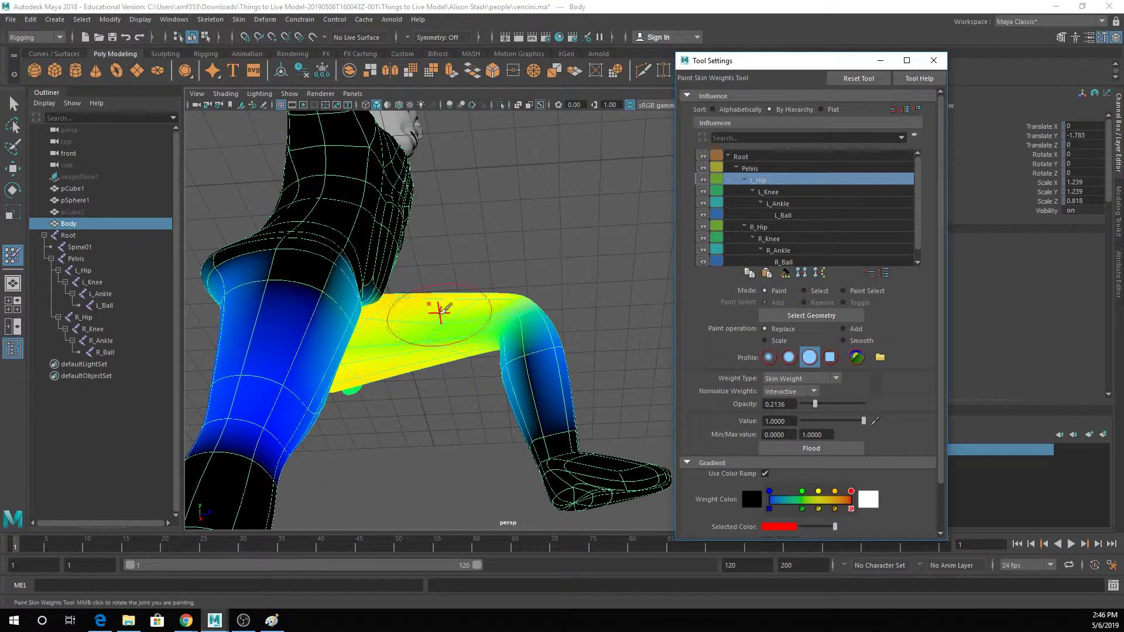
{"action": "left_click_drag", "start_coordinate": [435, 327], "coordinate": [432, 362]}
{"action": "mouse_move", "coordinate": [452, 319]}
{"action": "left_mouse_down"}
{"action": "mouse_move", "coordinate": [444, 381]}
{"action": "mouse_move", "coordinate": [436, 311]}
{"action": "mouse_move", "coordinate": [449, 294]}
{"action": "mouse_move", "coordinate": [449, 322]}
{"action": "mouse_move", "coordinate": [458, 286]}
{"action": "mouse_move", "coordinate": [443, 380]}
{"action": "left_mouse_up"}
{"action": "left_click_drag", "start_coordinate": [453, 286], "coordinate": [446, 392]}
{"action": "mouse_move", "coordinate": [462, 322]}
{"action": "left_mouse_down", "text": "alt"}
{"action": "mouse_move", "coordinate": [463, 462]}
{"action": "mouse_move", "coordinate": [434, 347]}
{"action": "mouse_move", "coordinate": [480, 351]}
{"action": "mouse_move", "coordinate": [554, 327]}
{"action": "left_mouse_up", "text": "alt"}
{"action": "key", "text": "q"}
{"action": "right_click_drag", "start_coordinate": [466, 274], "coordinate": [463, 249]}
{"action": "left_click", "coordinate": [478, 310]}
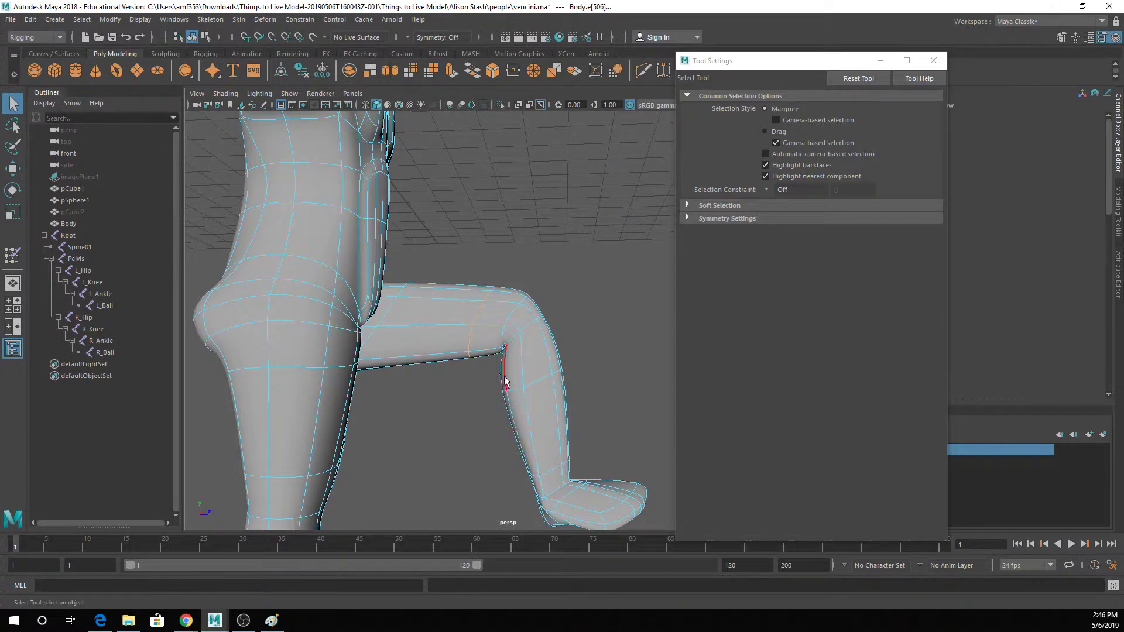
{"action": "middle_click_drag", "start_coordinate": [500, 379], "coordinate": [494, 307], "text": "alt"}
{"action": "scroll", "coordinate": [493, 308], "scroll_direction": "down", "scroll_amount": 4}
{"action": "left_click_drag", "start_coordinate": [494, 309], "coordinate": [365, 325], "text": "alt"}
{"action": "right_click_drag", "start_coordinate": [531, 240], "coordinate": [563, 225]}
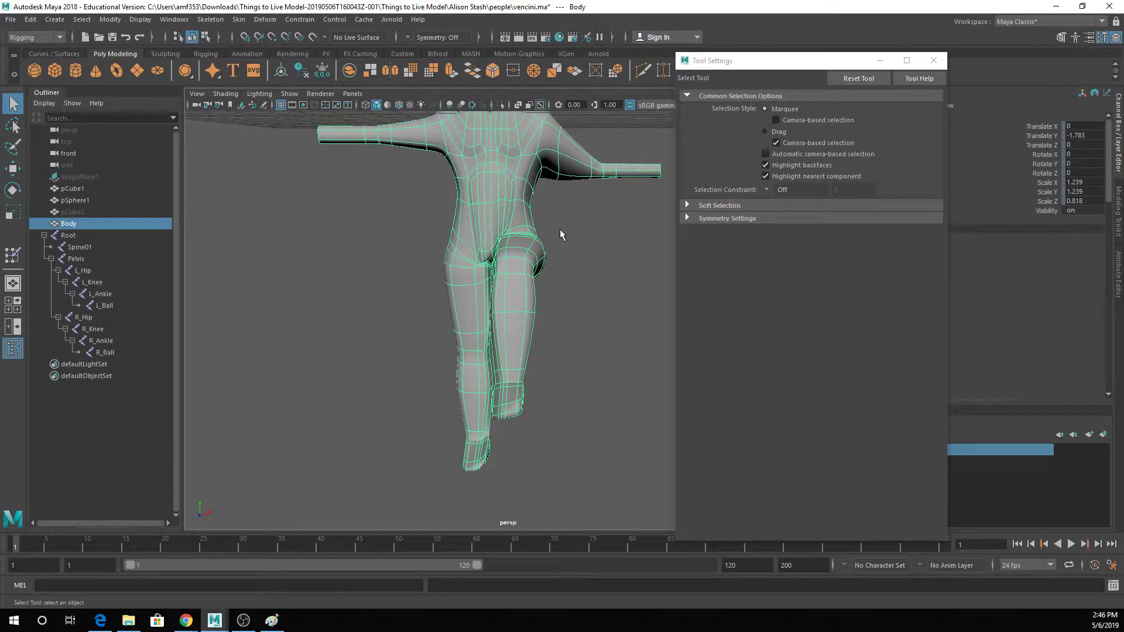
Switch the viewport to wireframe, close the tool settings and make the Joints layer visible.
{"action": "key", "text": "4"}
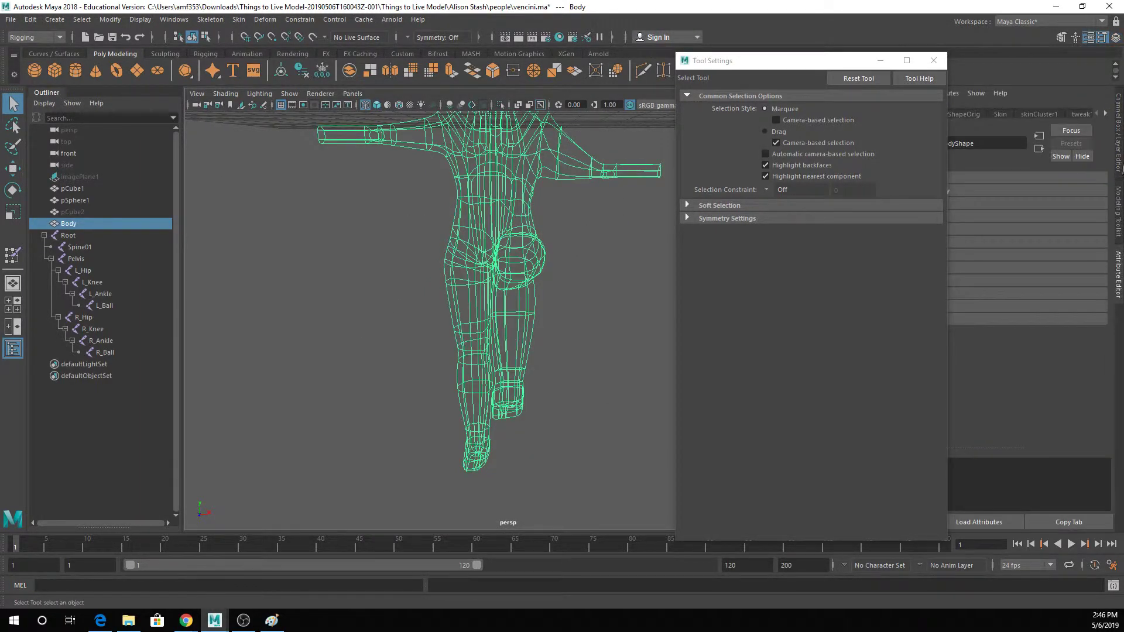
{"action": "left_click", "coordinate": [934, 61]}
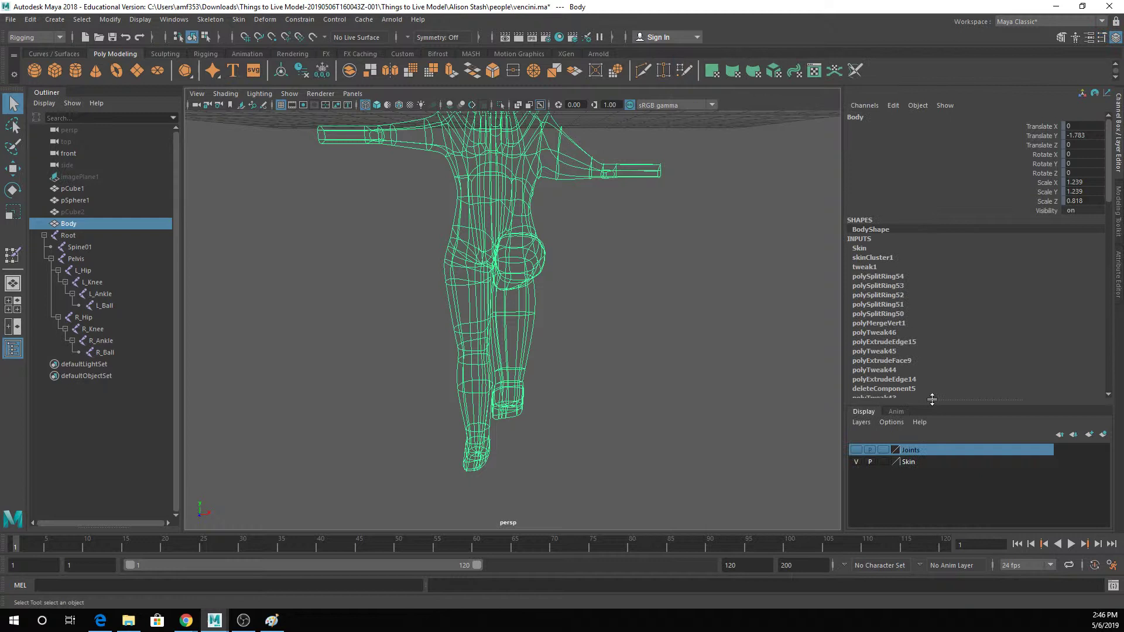
{"action": "left_click", "coordinate": [857, 449]}
Swing the raised left leg outward by rotating the L_Hip joint to about 42 degrees in Y.
{"action": "left_click", "coordinate": [516, 241]}
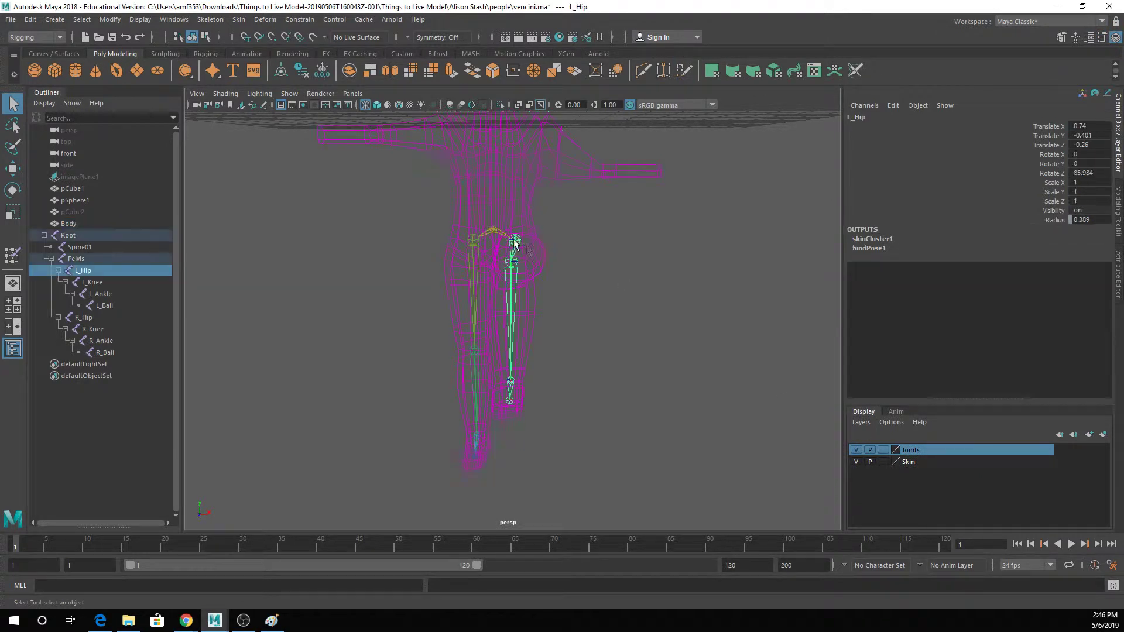
{"action": "key", "text": "e"}
{"action": "left_click_drag", "start_coordinate": [535, 253], "coordinate": [566, 276]}
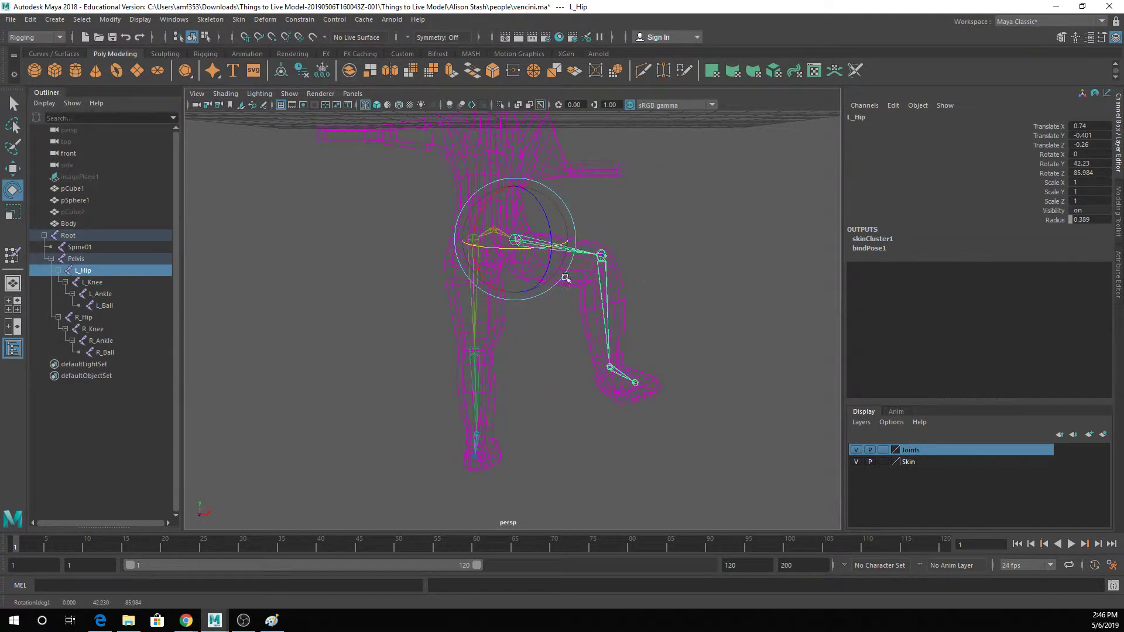
Test the left knee's bend by rotating the L_Knee joint, undo the rotation and return the viewport to shaded display.
{"action": "left_click", "coordinate": [605, 277]}
{"action": "left_click_drag", "start_coordinate": [646, 270], "coordinate": [647, 187]}
{"action": "key", "text": "ctrl+z"}
{"action": "key", "text": "ctrl+z"}
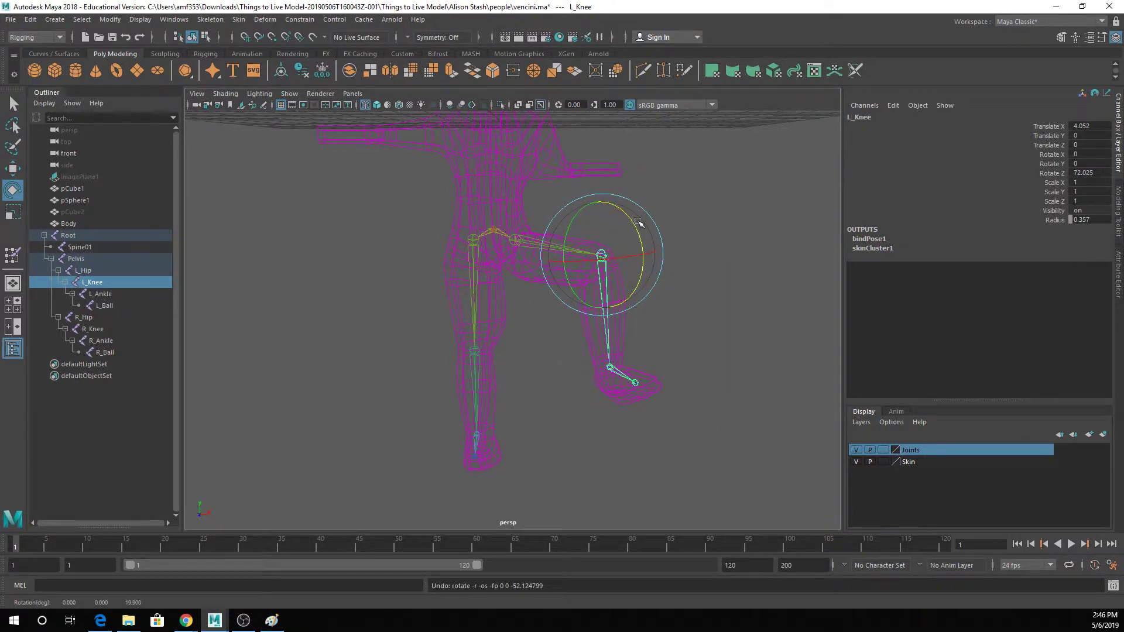
{"action": "key", "text": "5"}
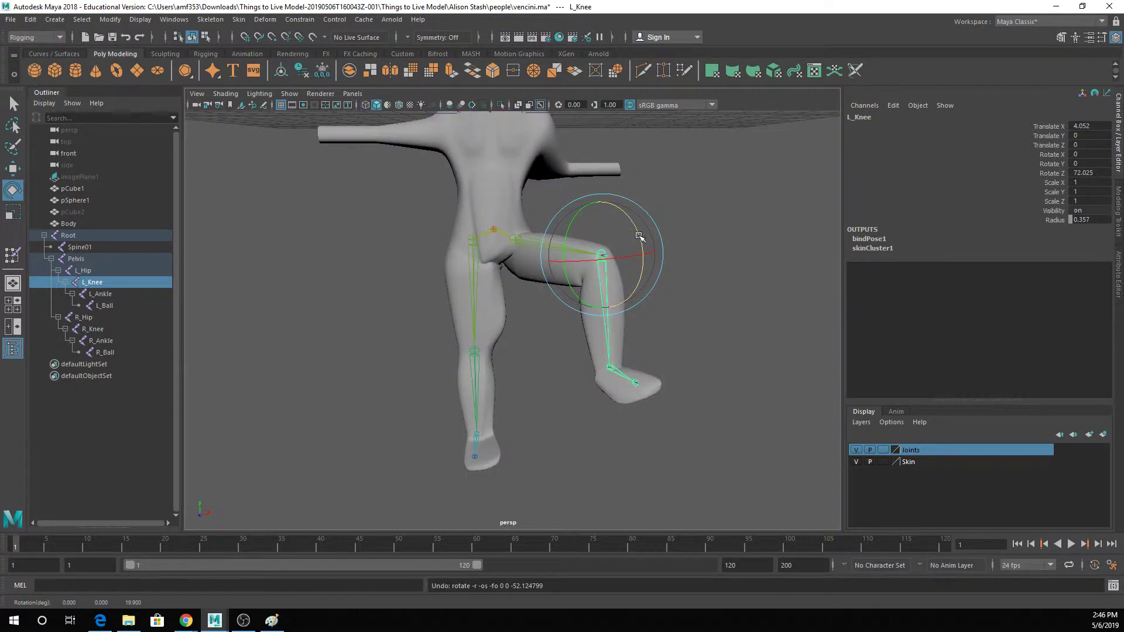